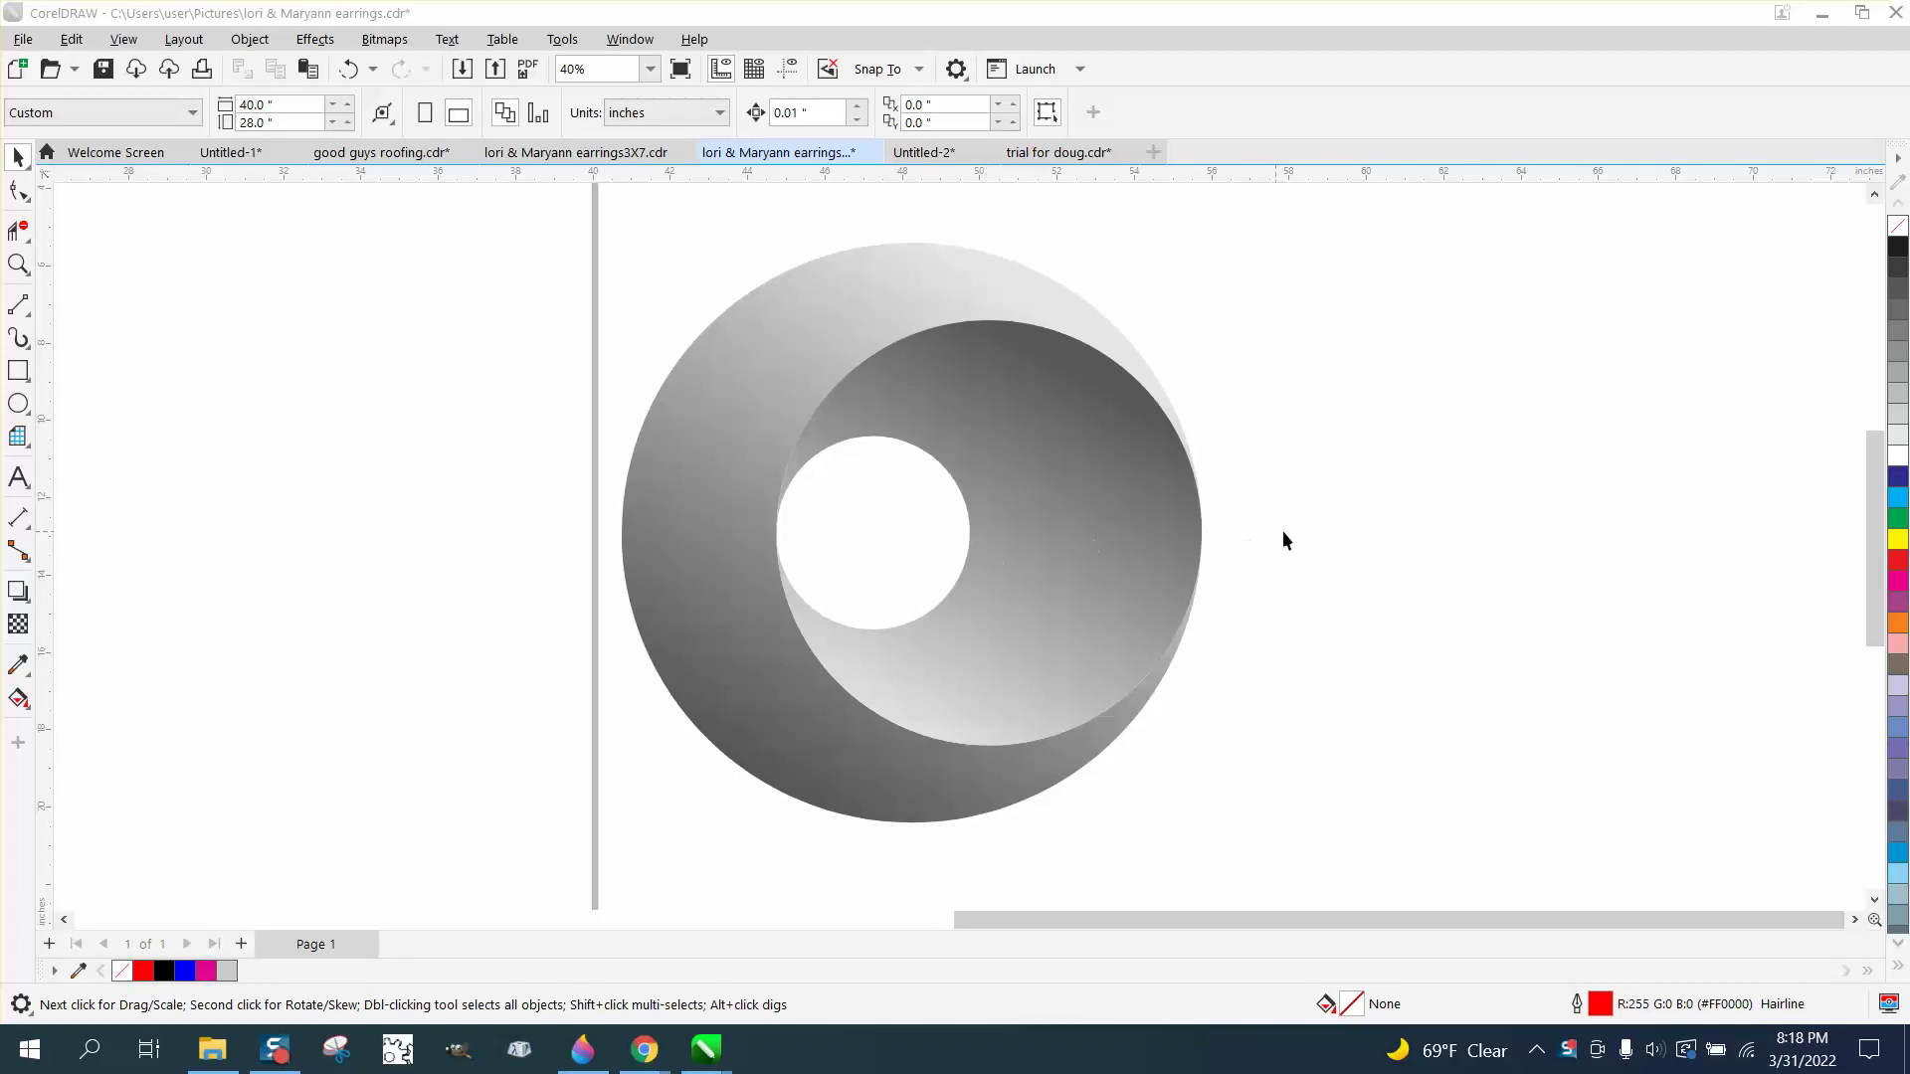
scroll(1312, 543, down, 1)
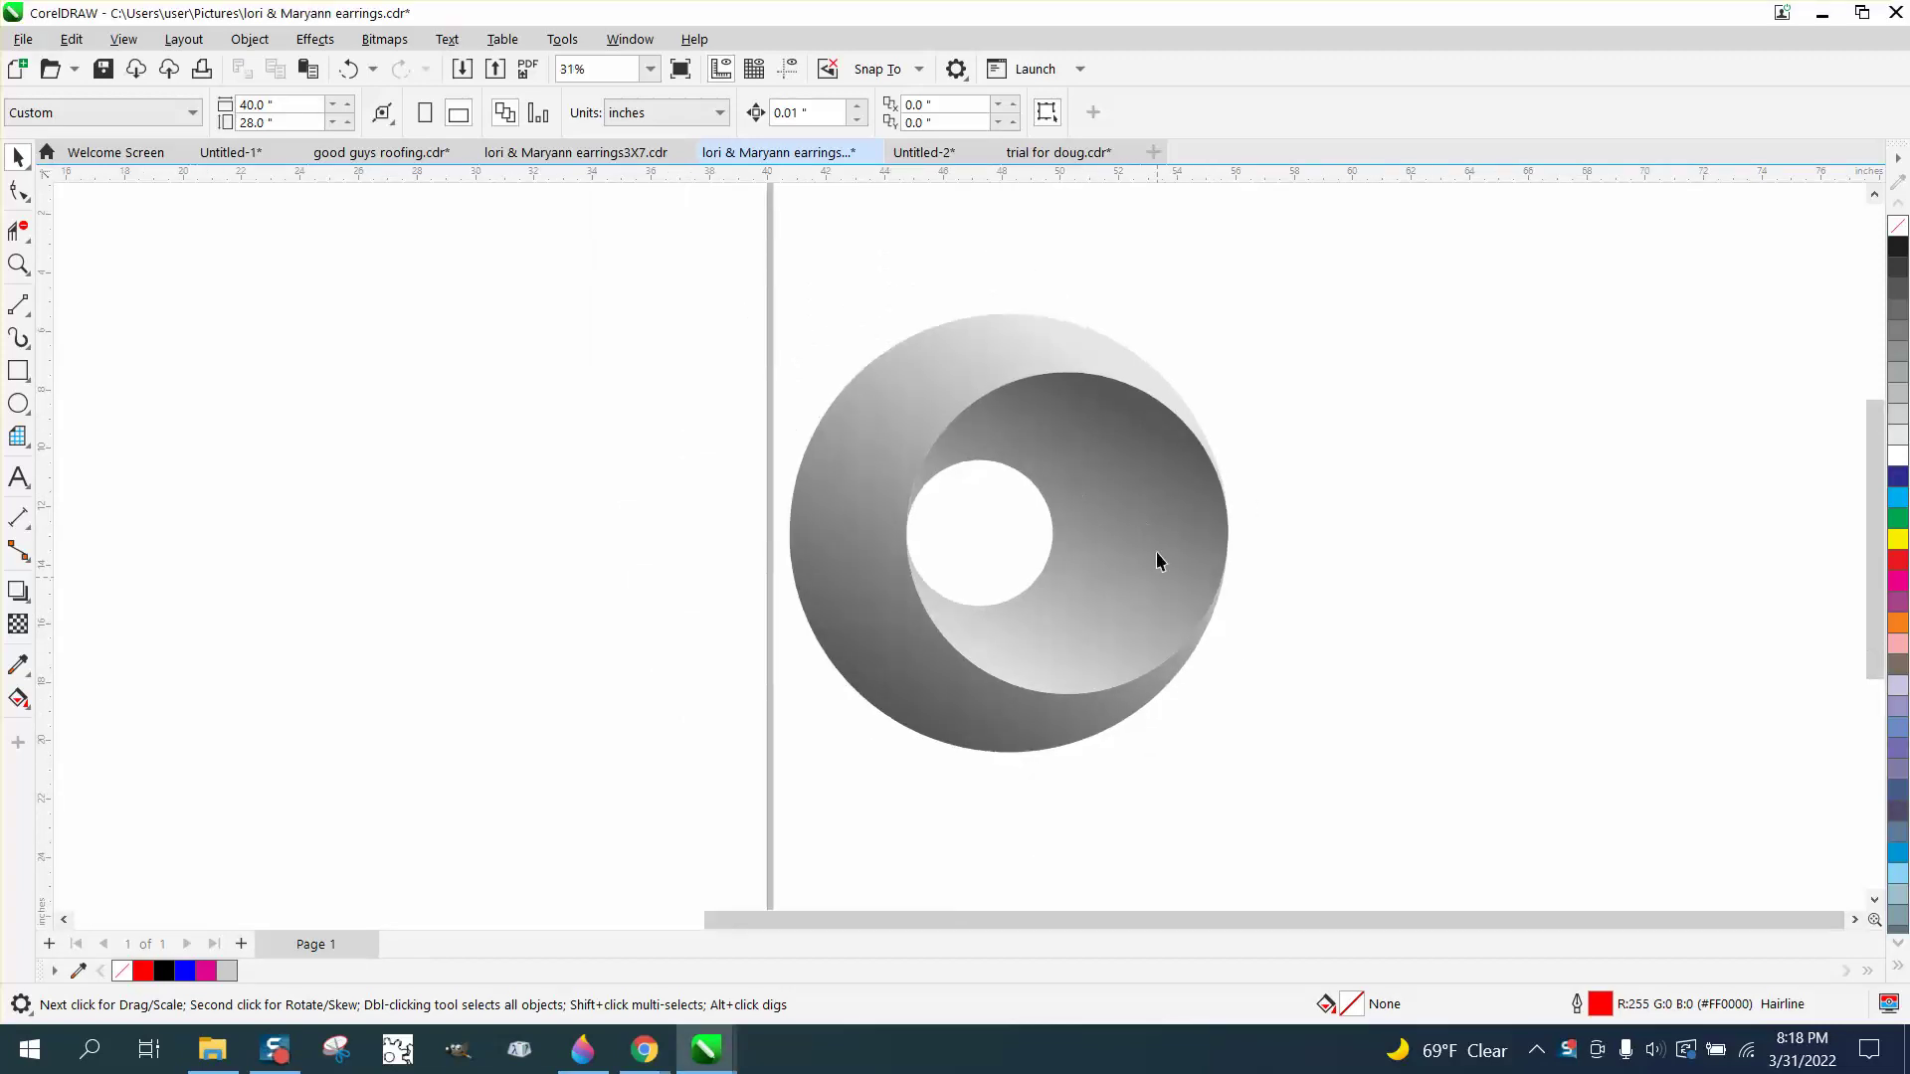
scroll(1126, 559, down, 1)
scroll(1125, 560, up, 1)
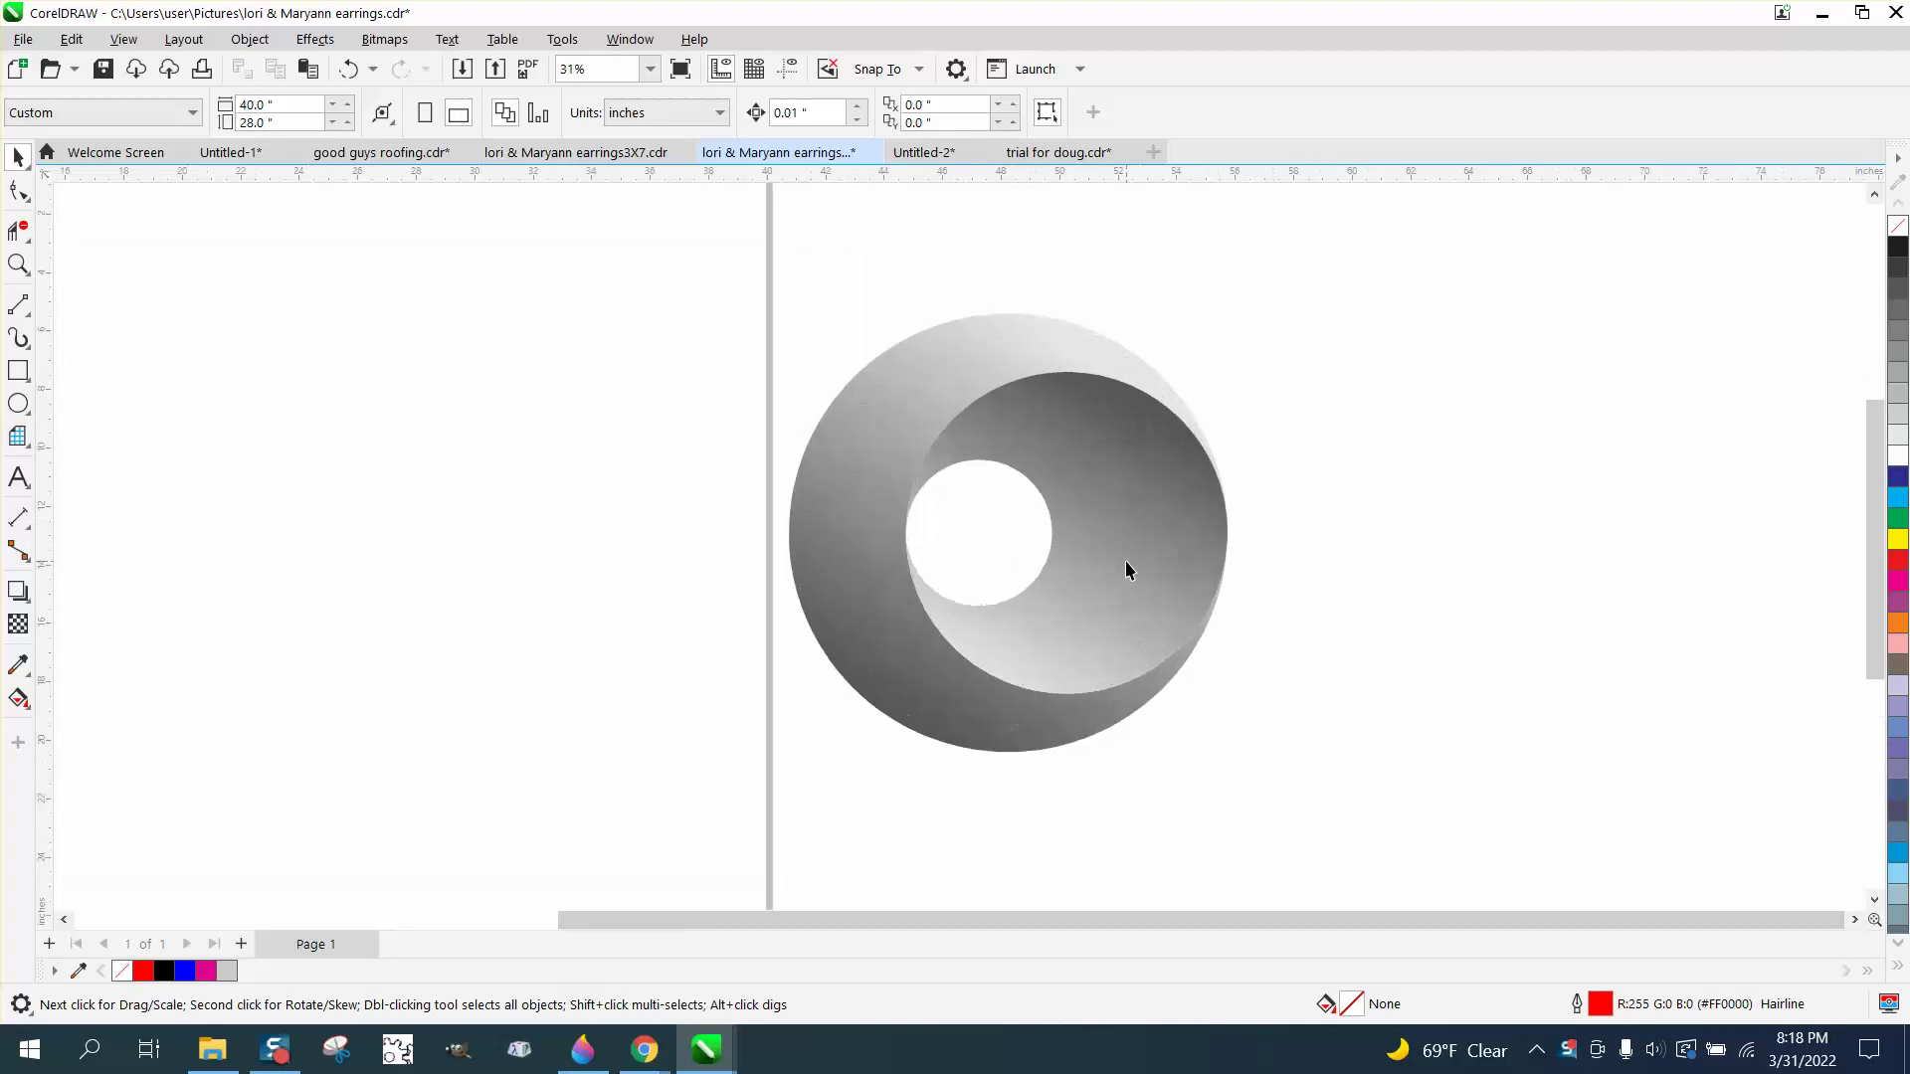
scroll(1125, 559, down, 2)
Draw a large circle and set its width to 15 inches
click(20, 405)
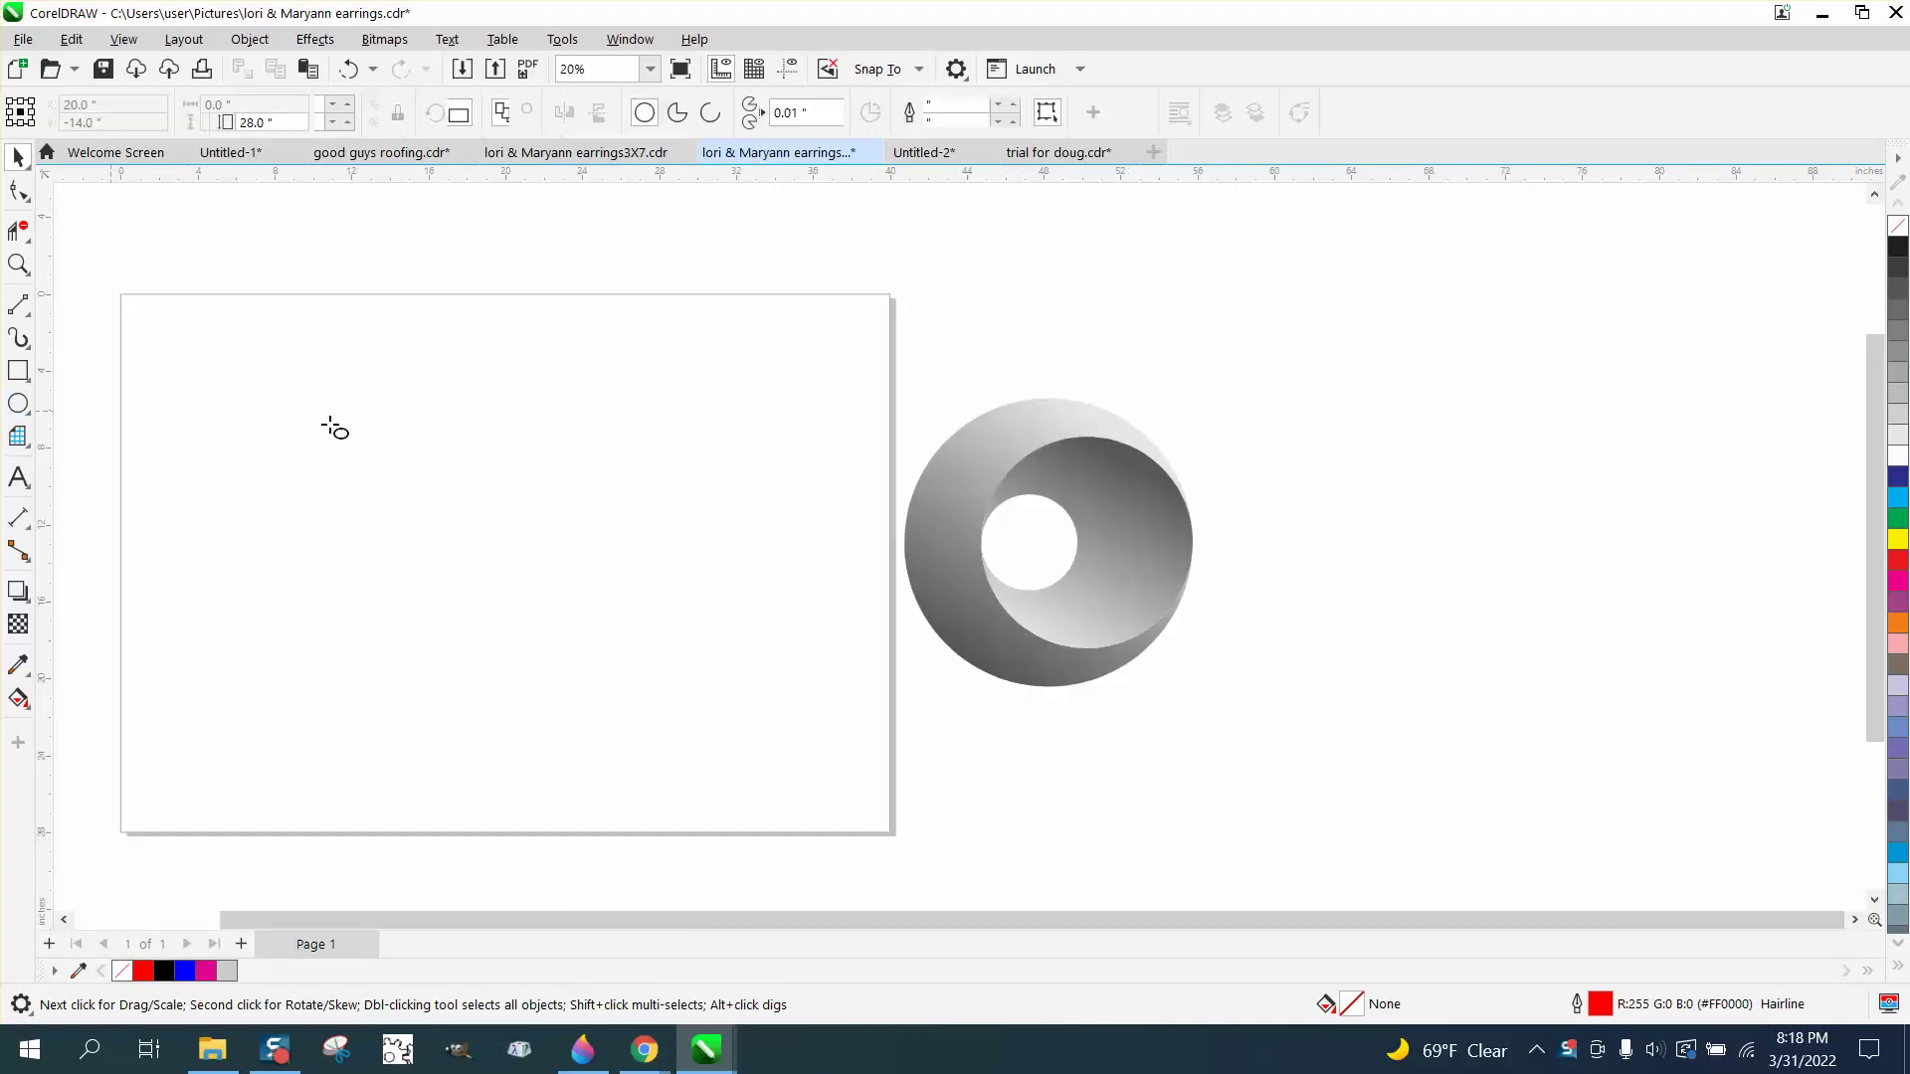
drag(639, 420, 317, 735)
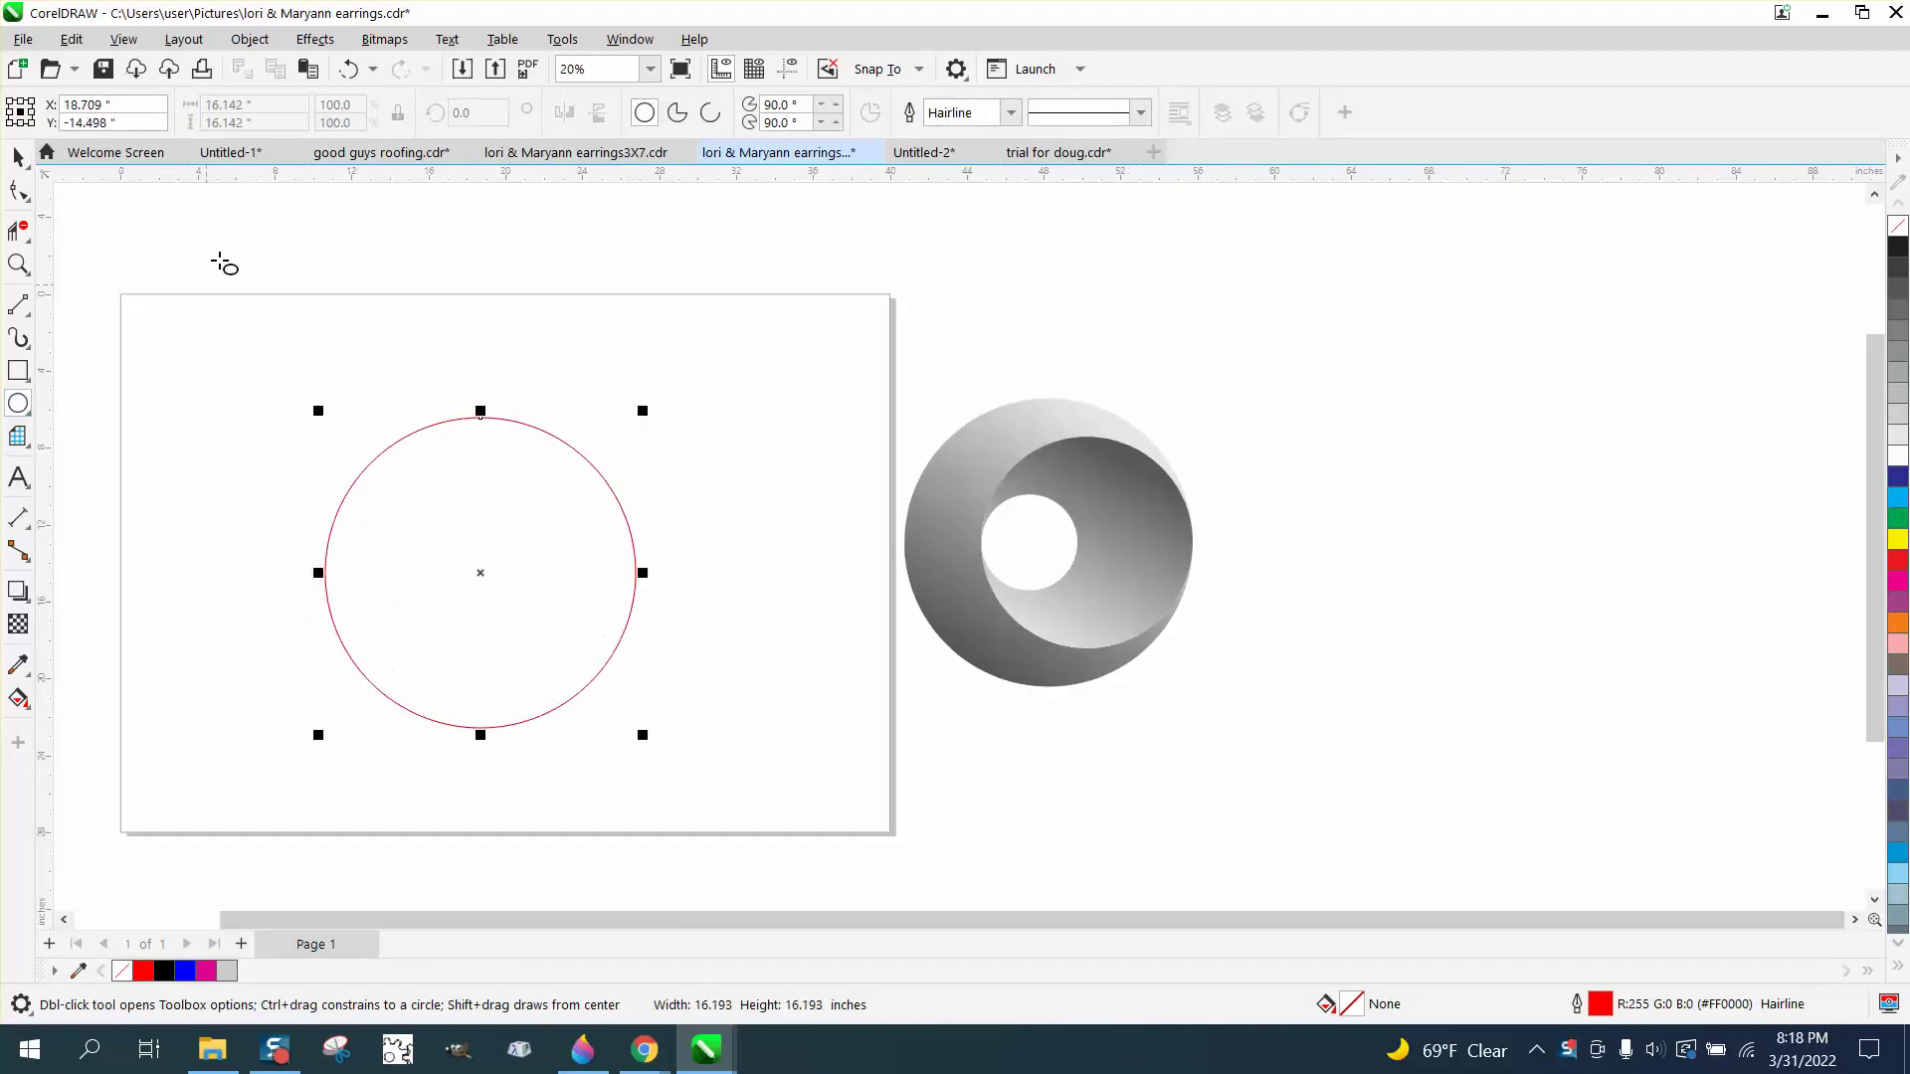
click(239, 105)
drag(298, 104, 194, 109)
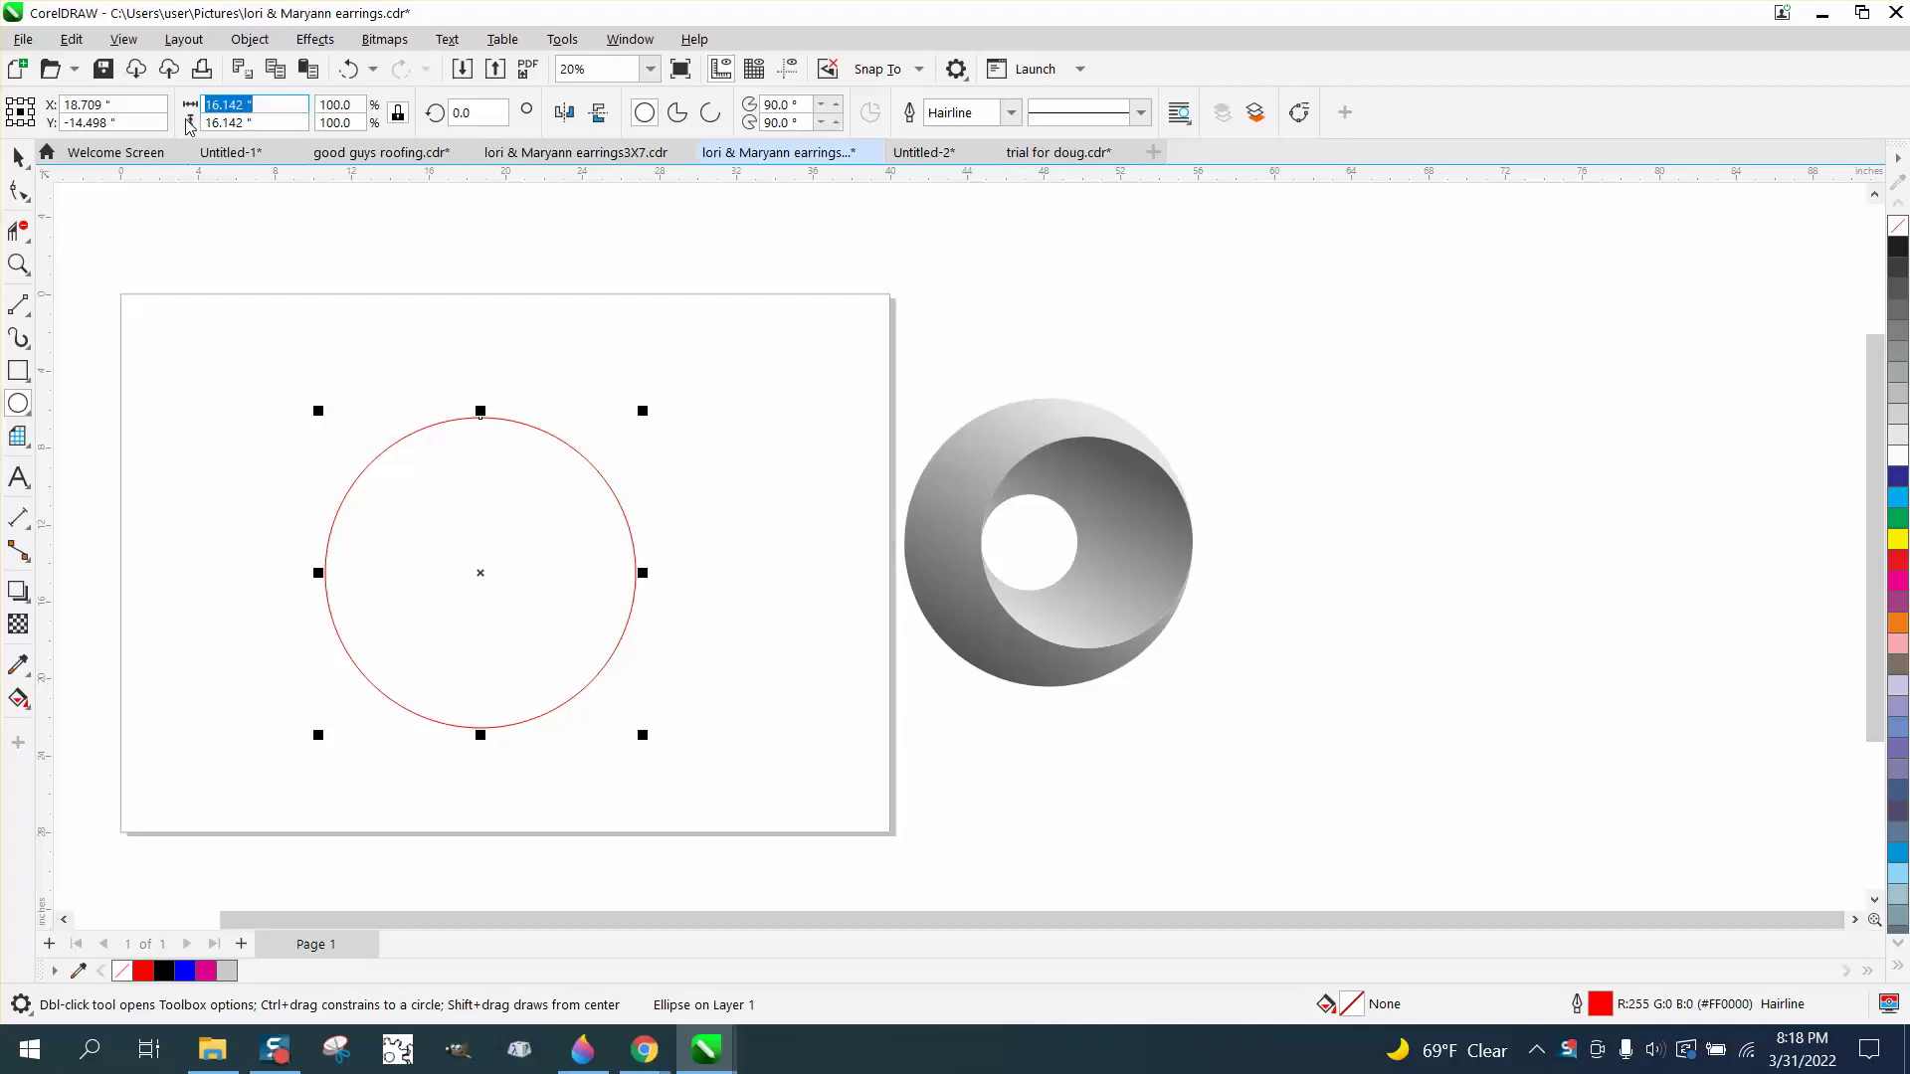
text(15)
key(Return)
text(20)
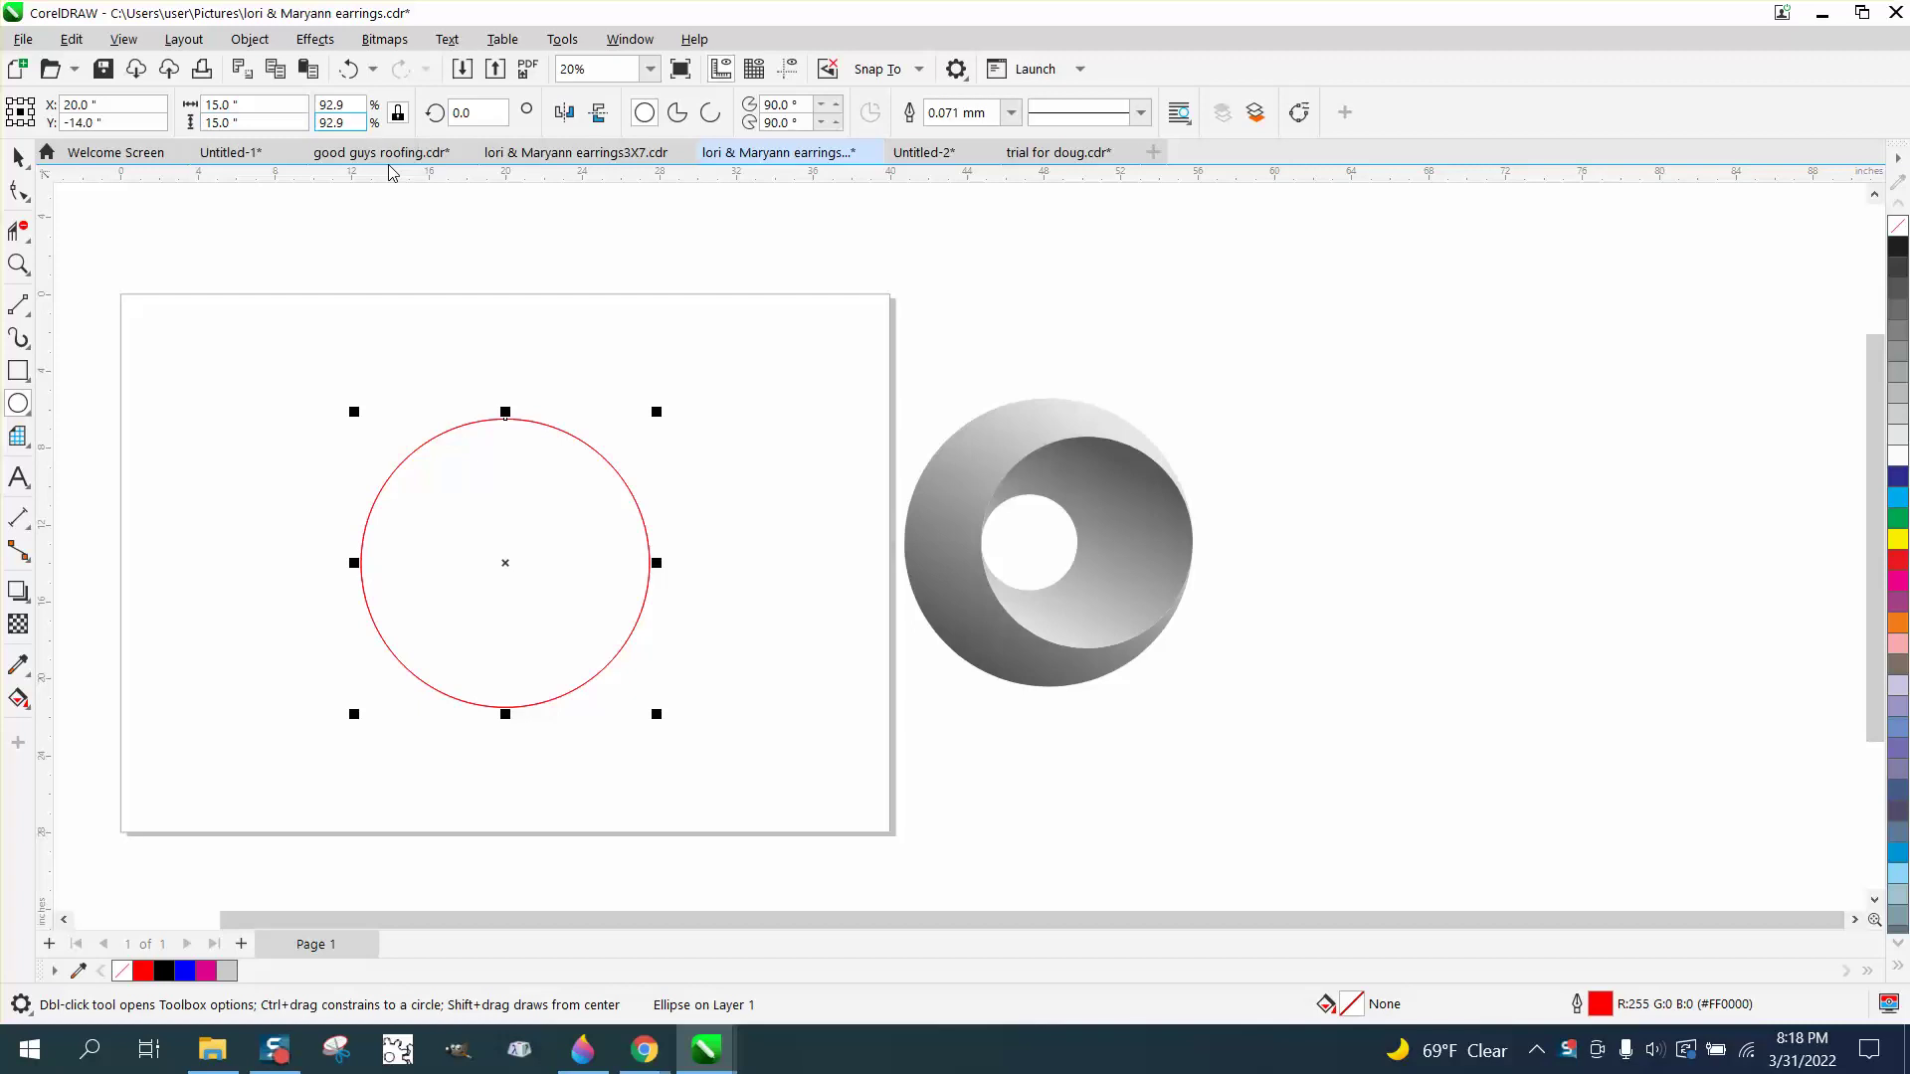
Make smaller concentric circle copies and enlarge the innermost into a middle circle
mouse_move(657, 412)
mouse_down()
mouse_move(553, 512)
mouse_move(565, 498)
mouse_up()
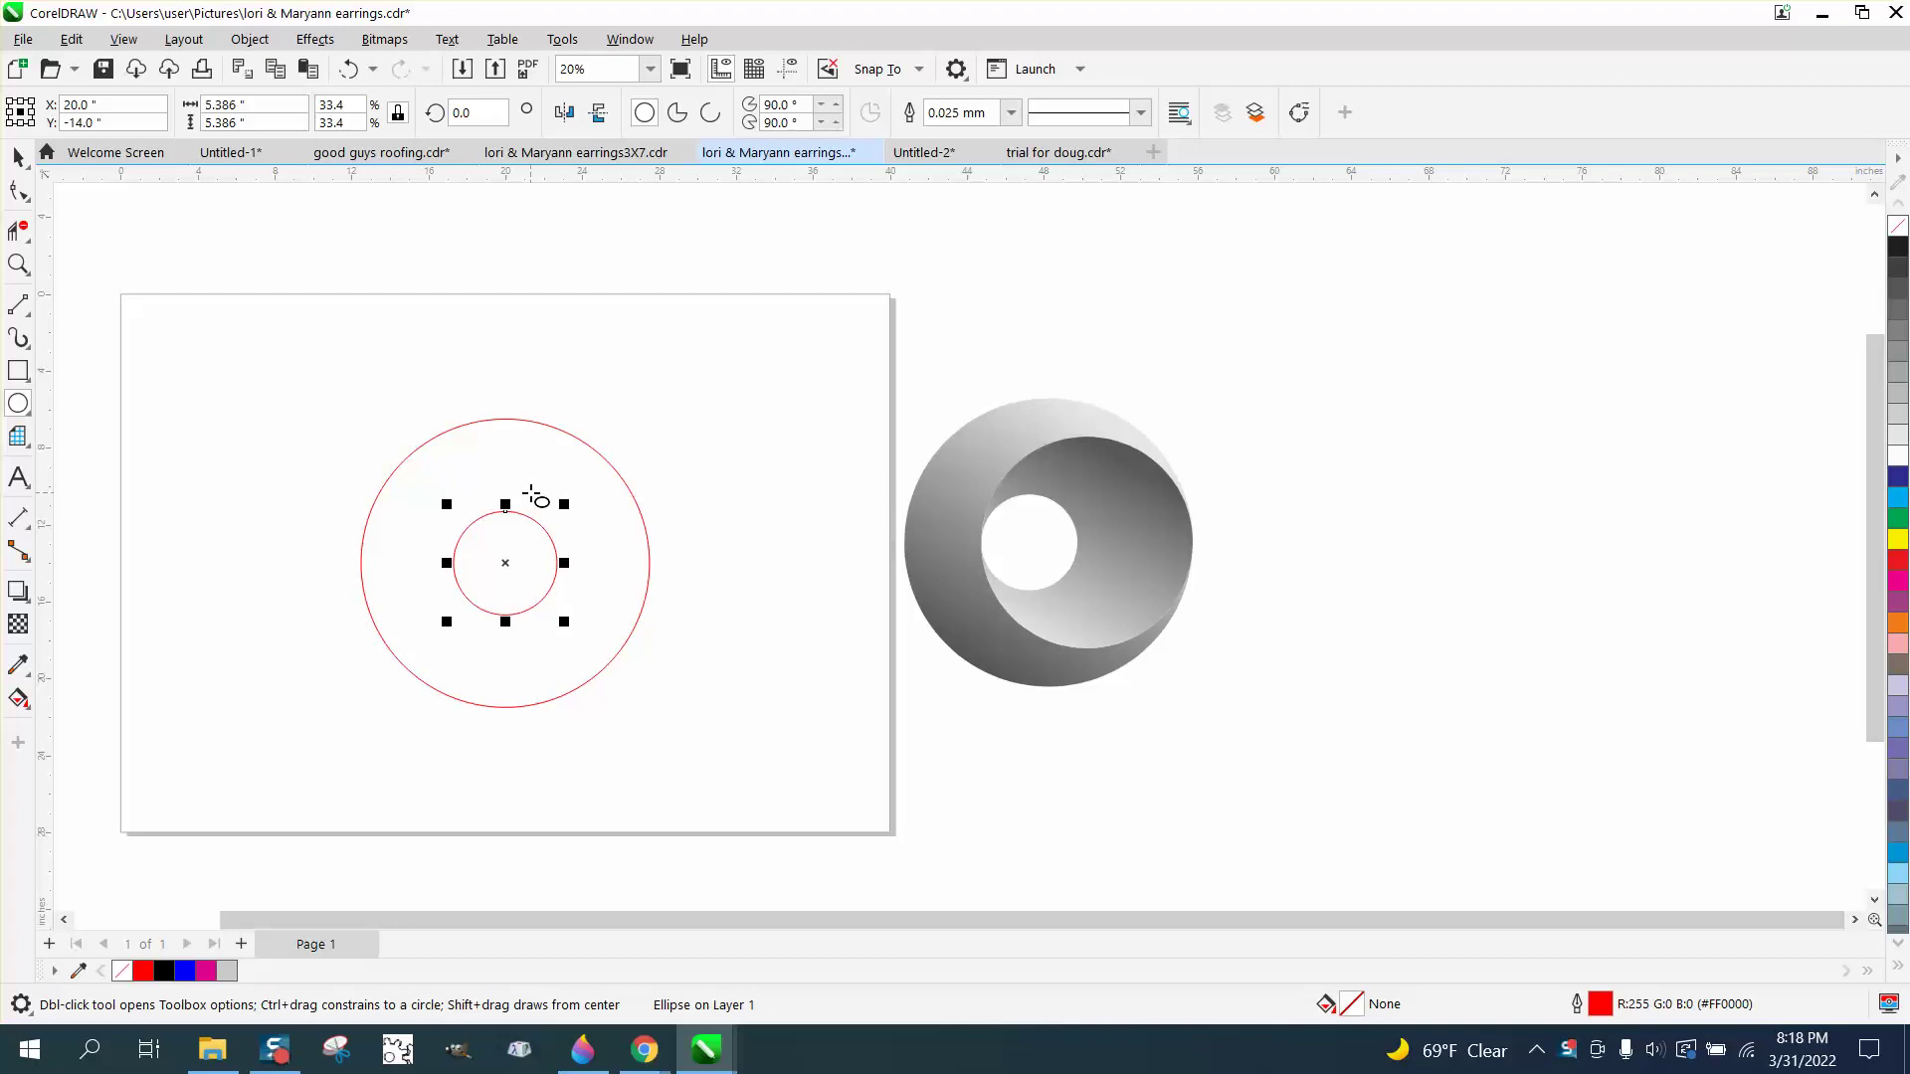
key(ctrl+r)
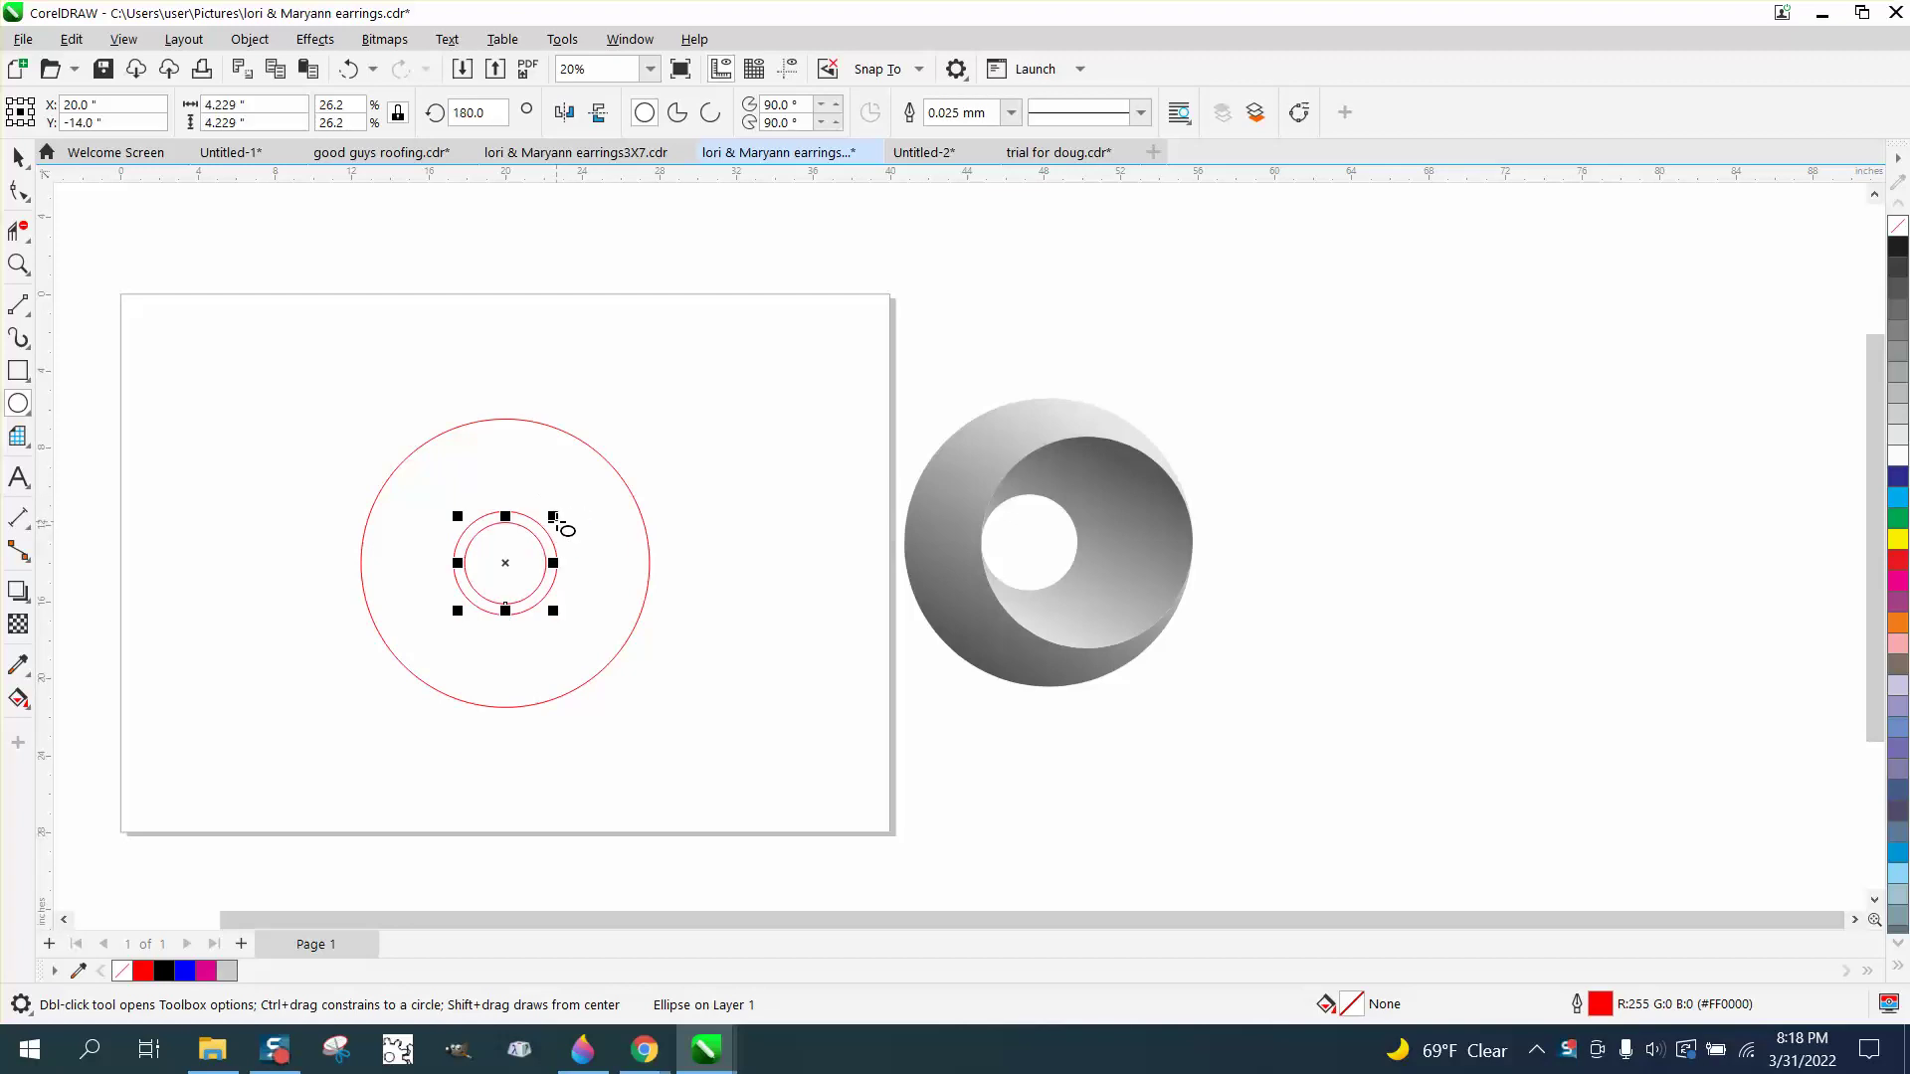
drag(552, 516, 575, 493)
key(Escape)
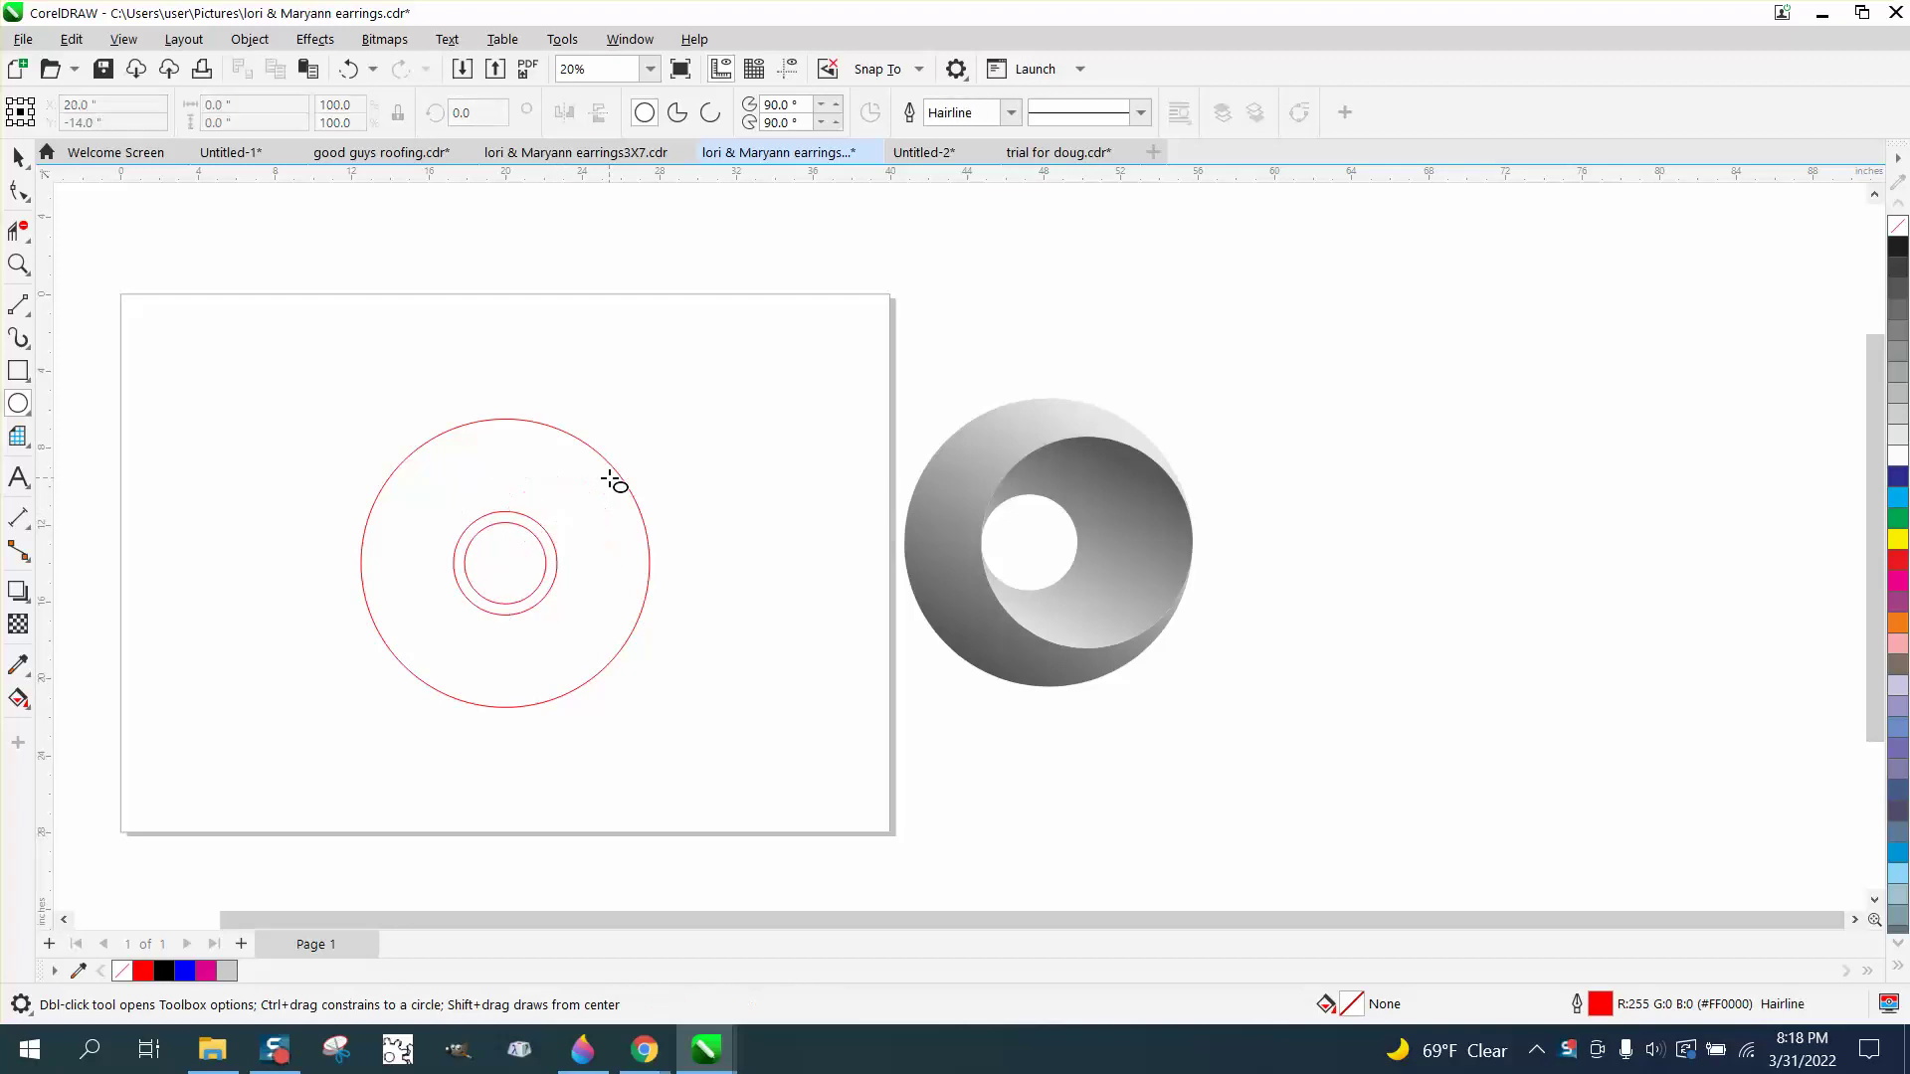
click(20, 158)
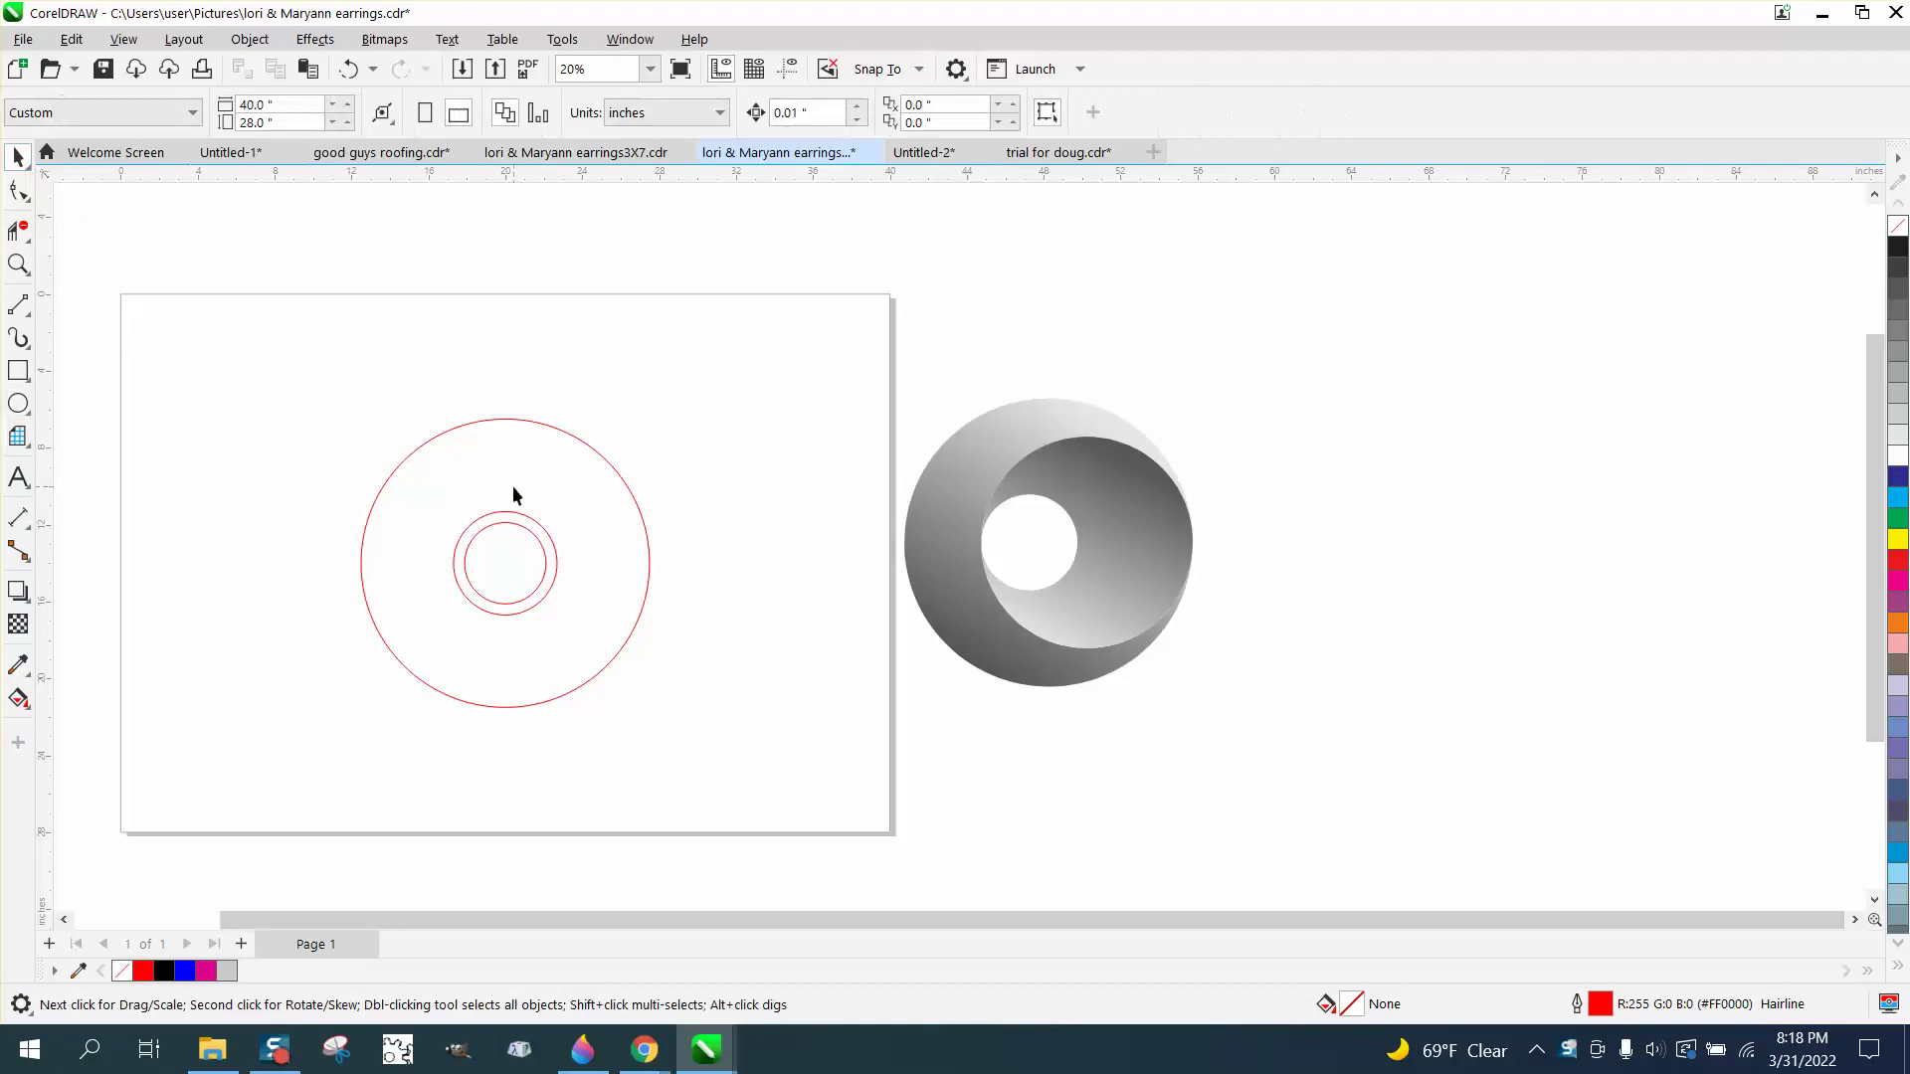
click(521, 537)
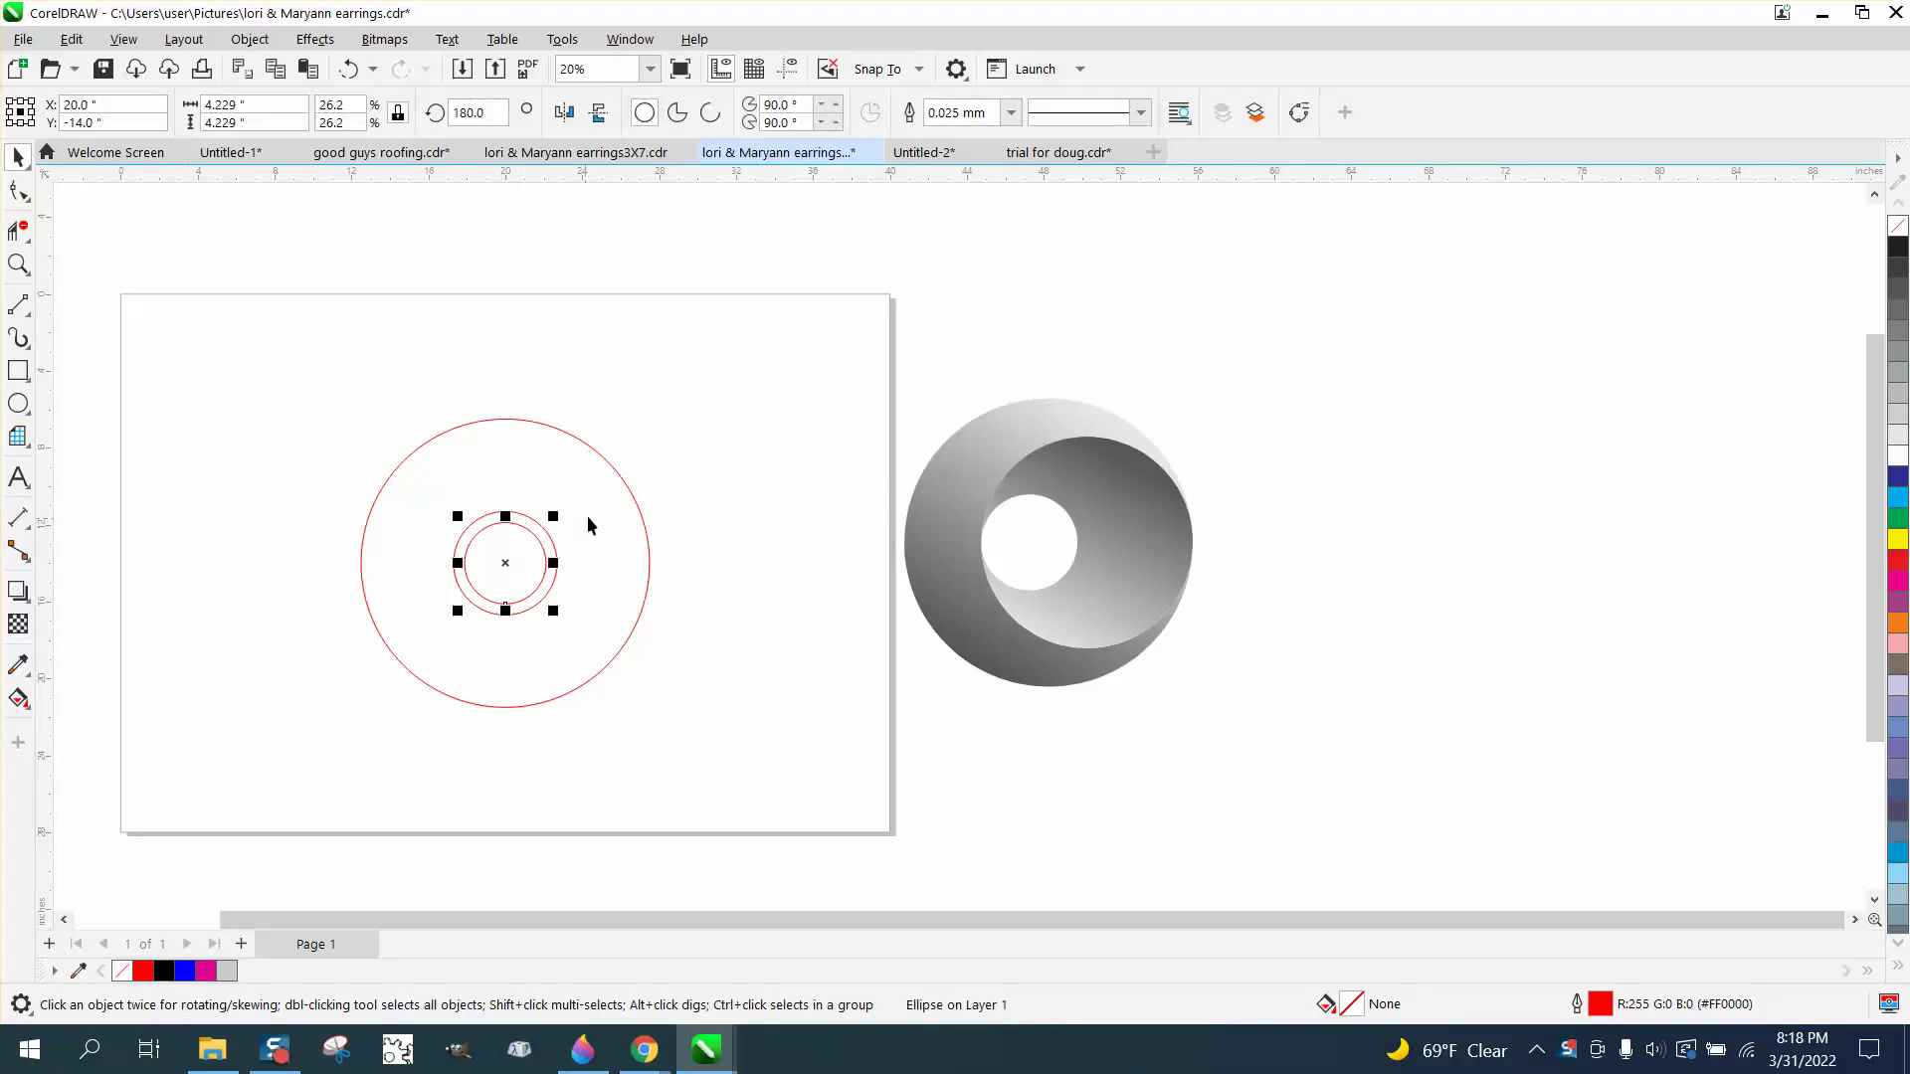
drag(555, 515, 647, 450)
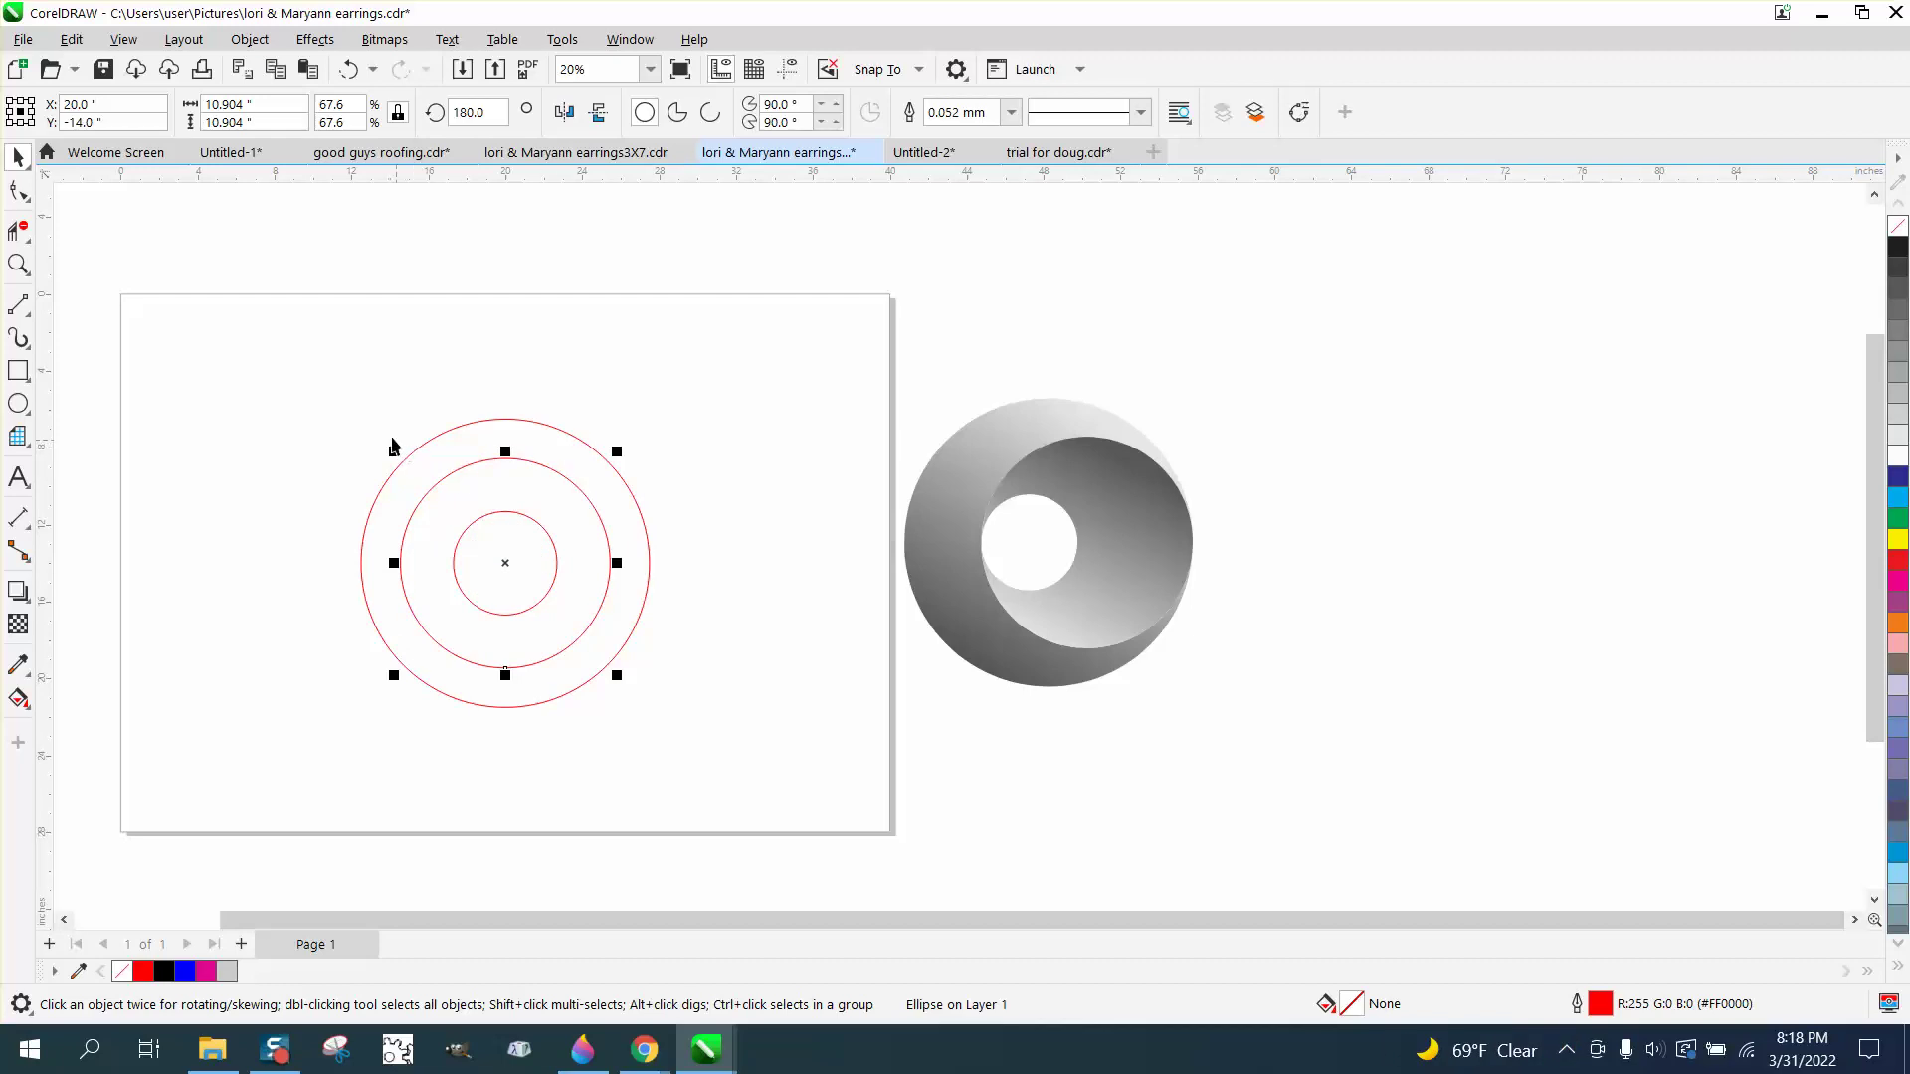
Right-align all three circles
drag(324, 383, 717, 738)
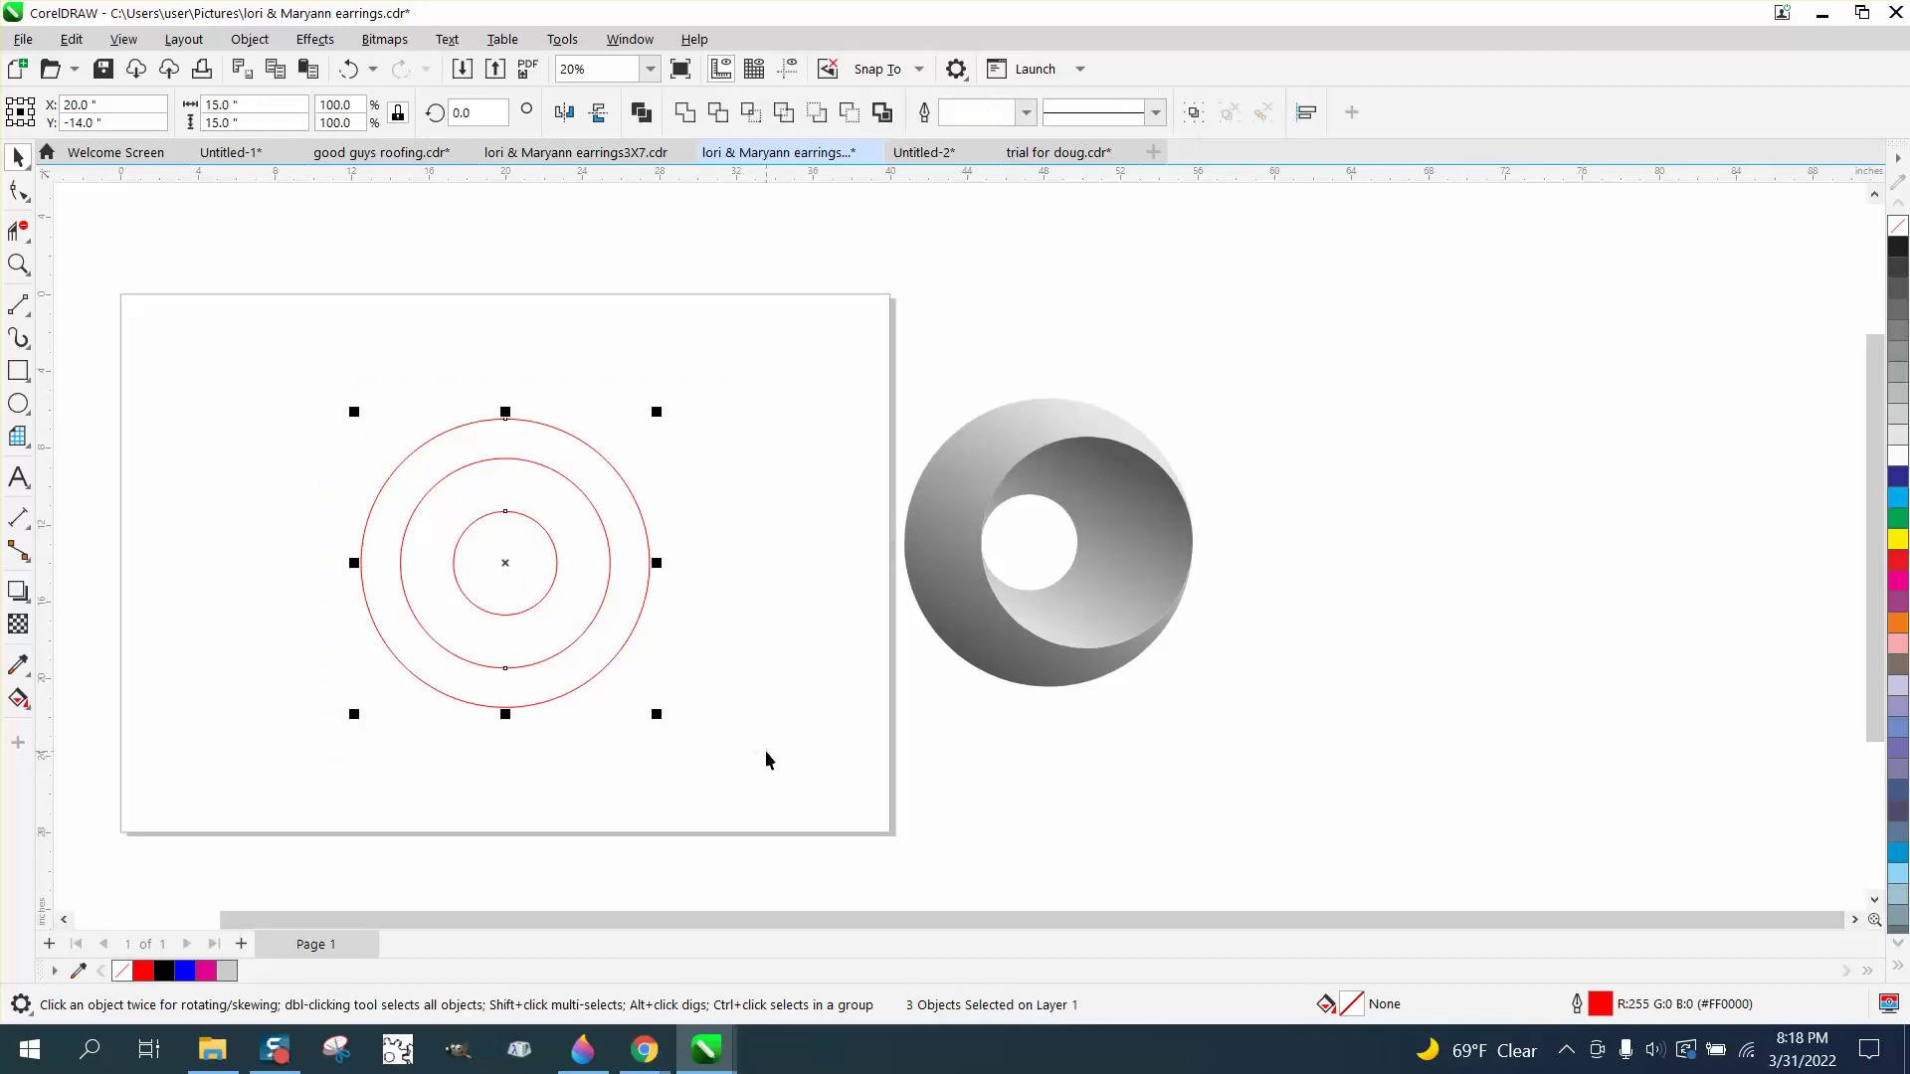
key(r)
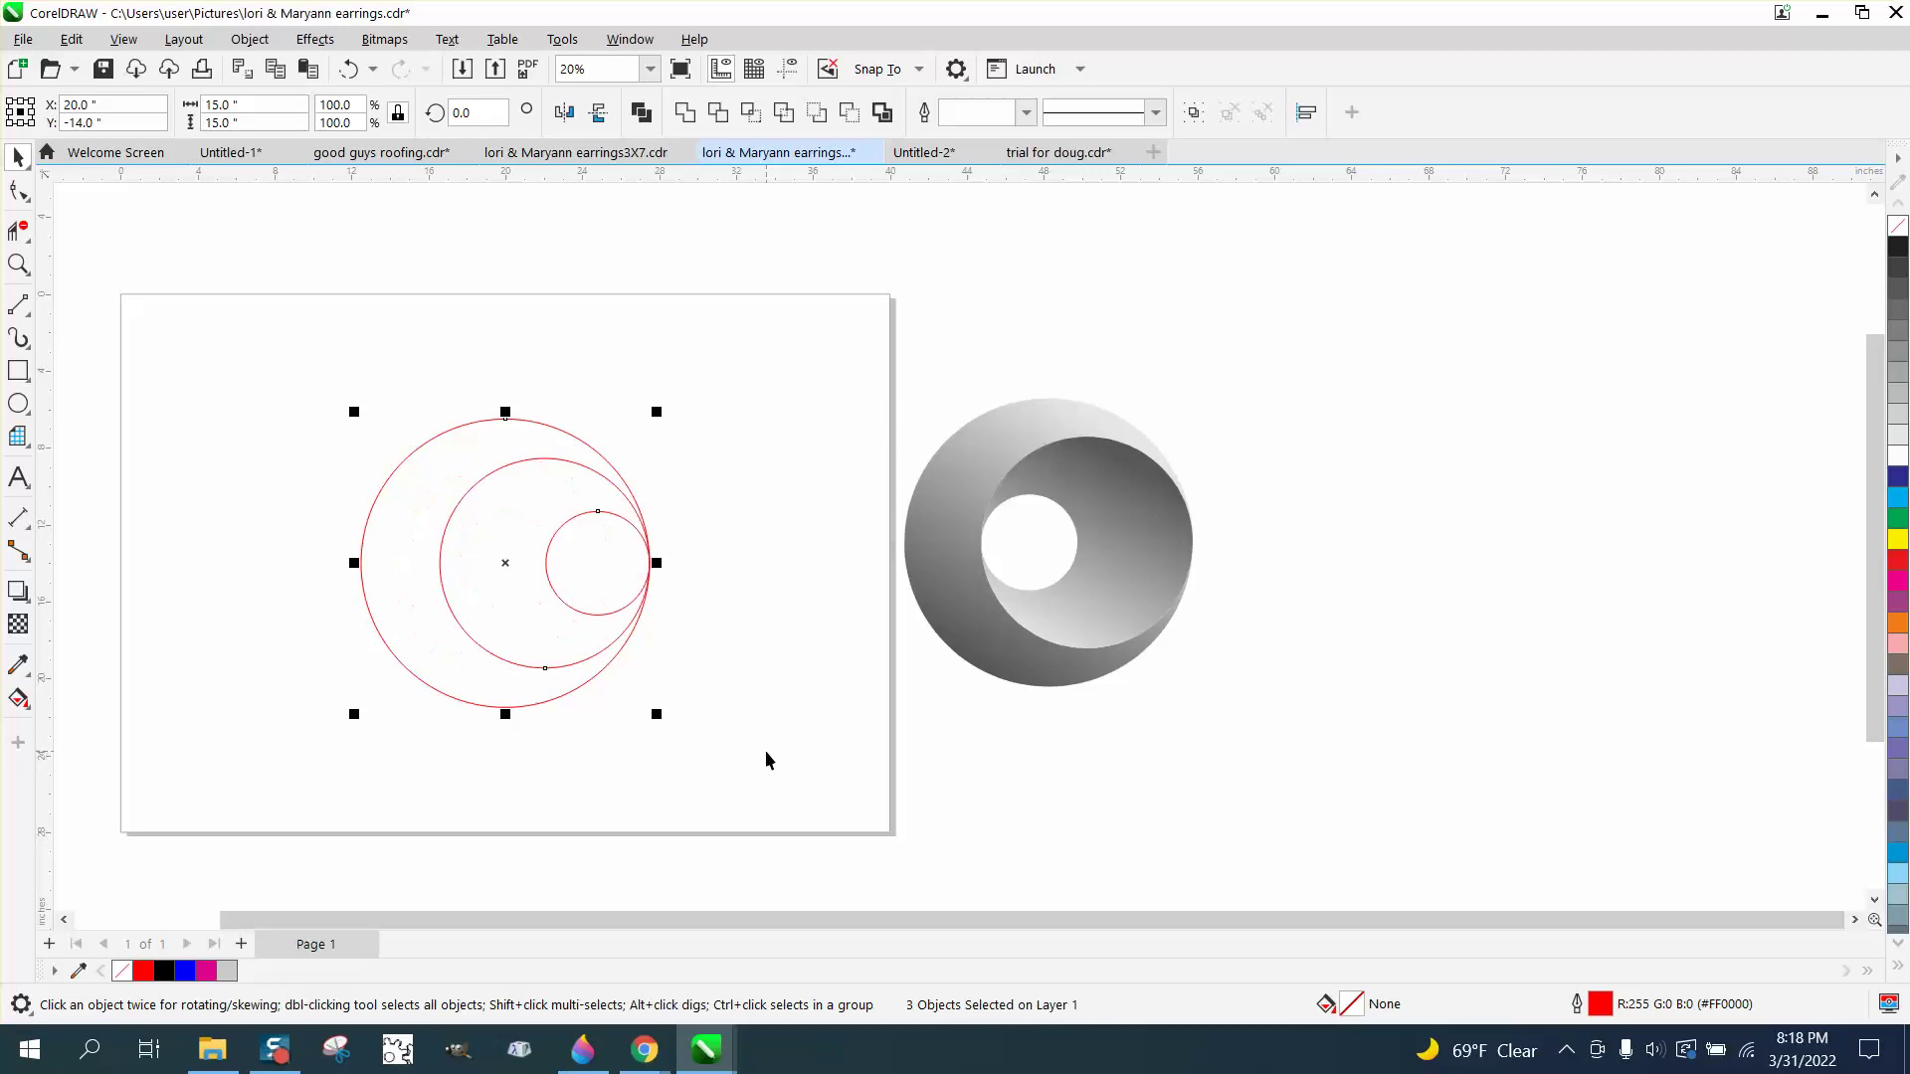
click(804, 664)
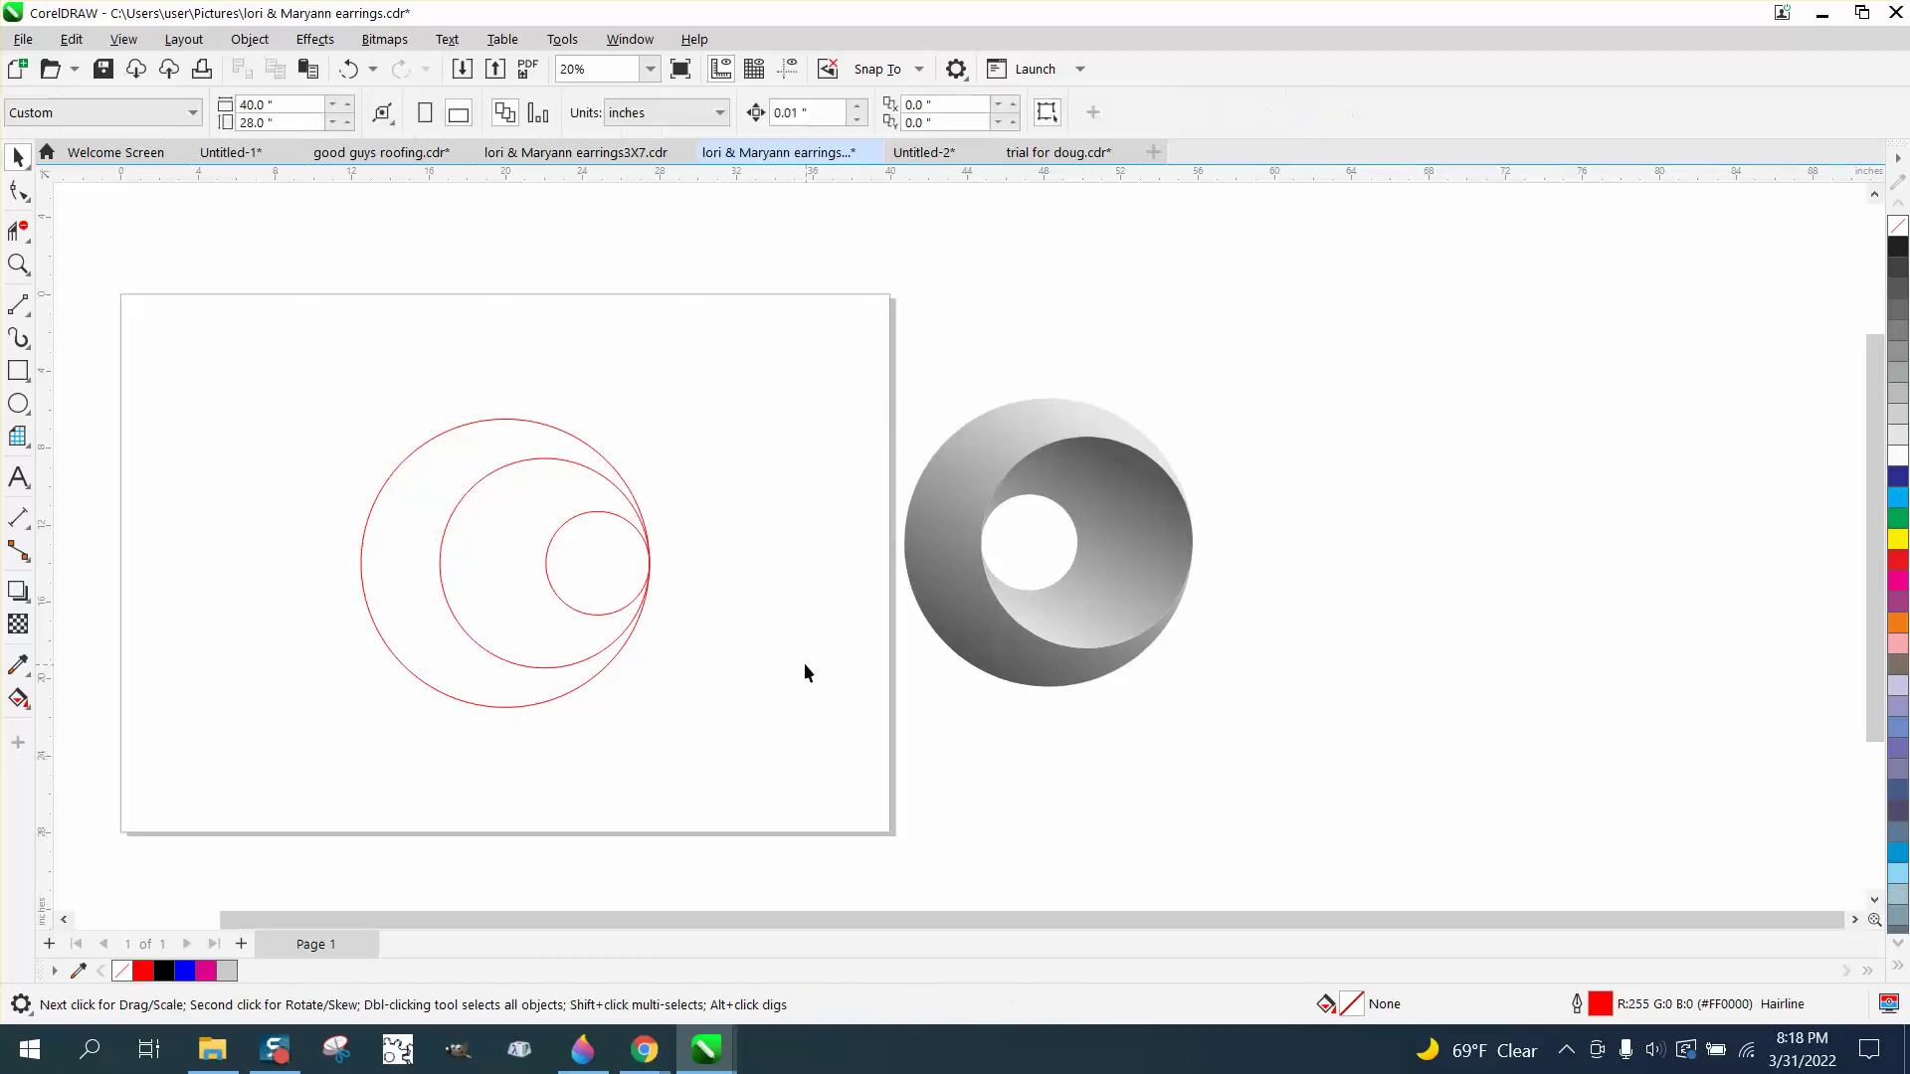
Move the smallest circle against the middle circle's left edge
click(619, 516)
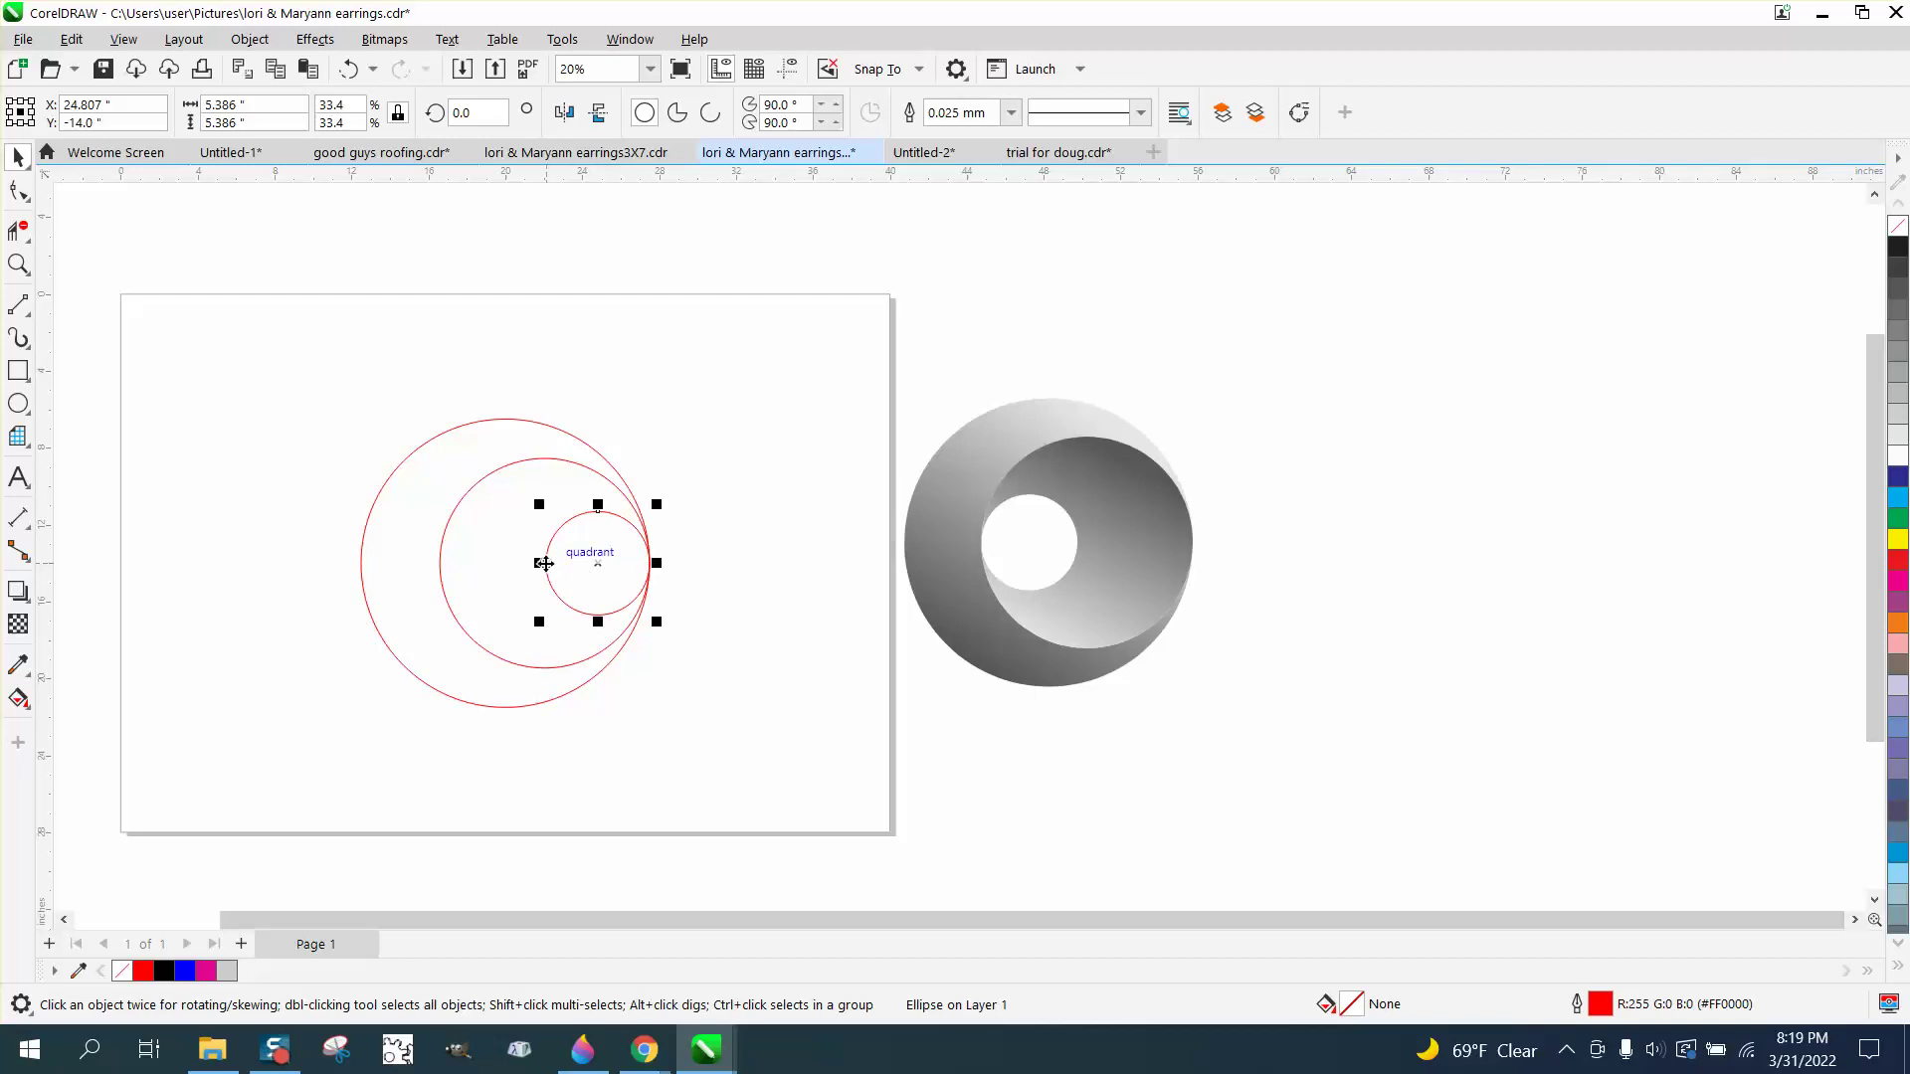
drag(543, 563, 444, 567)
click(270, 607)
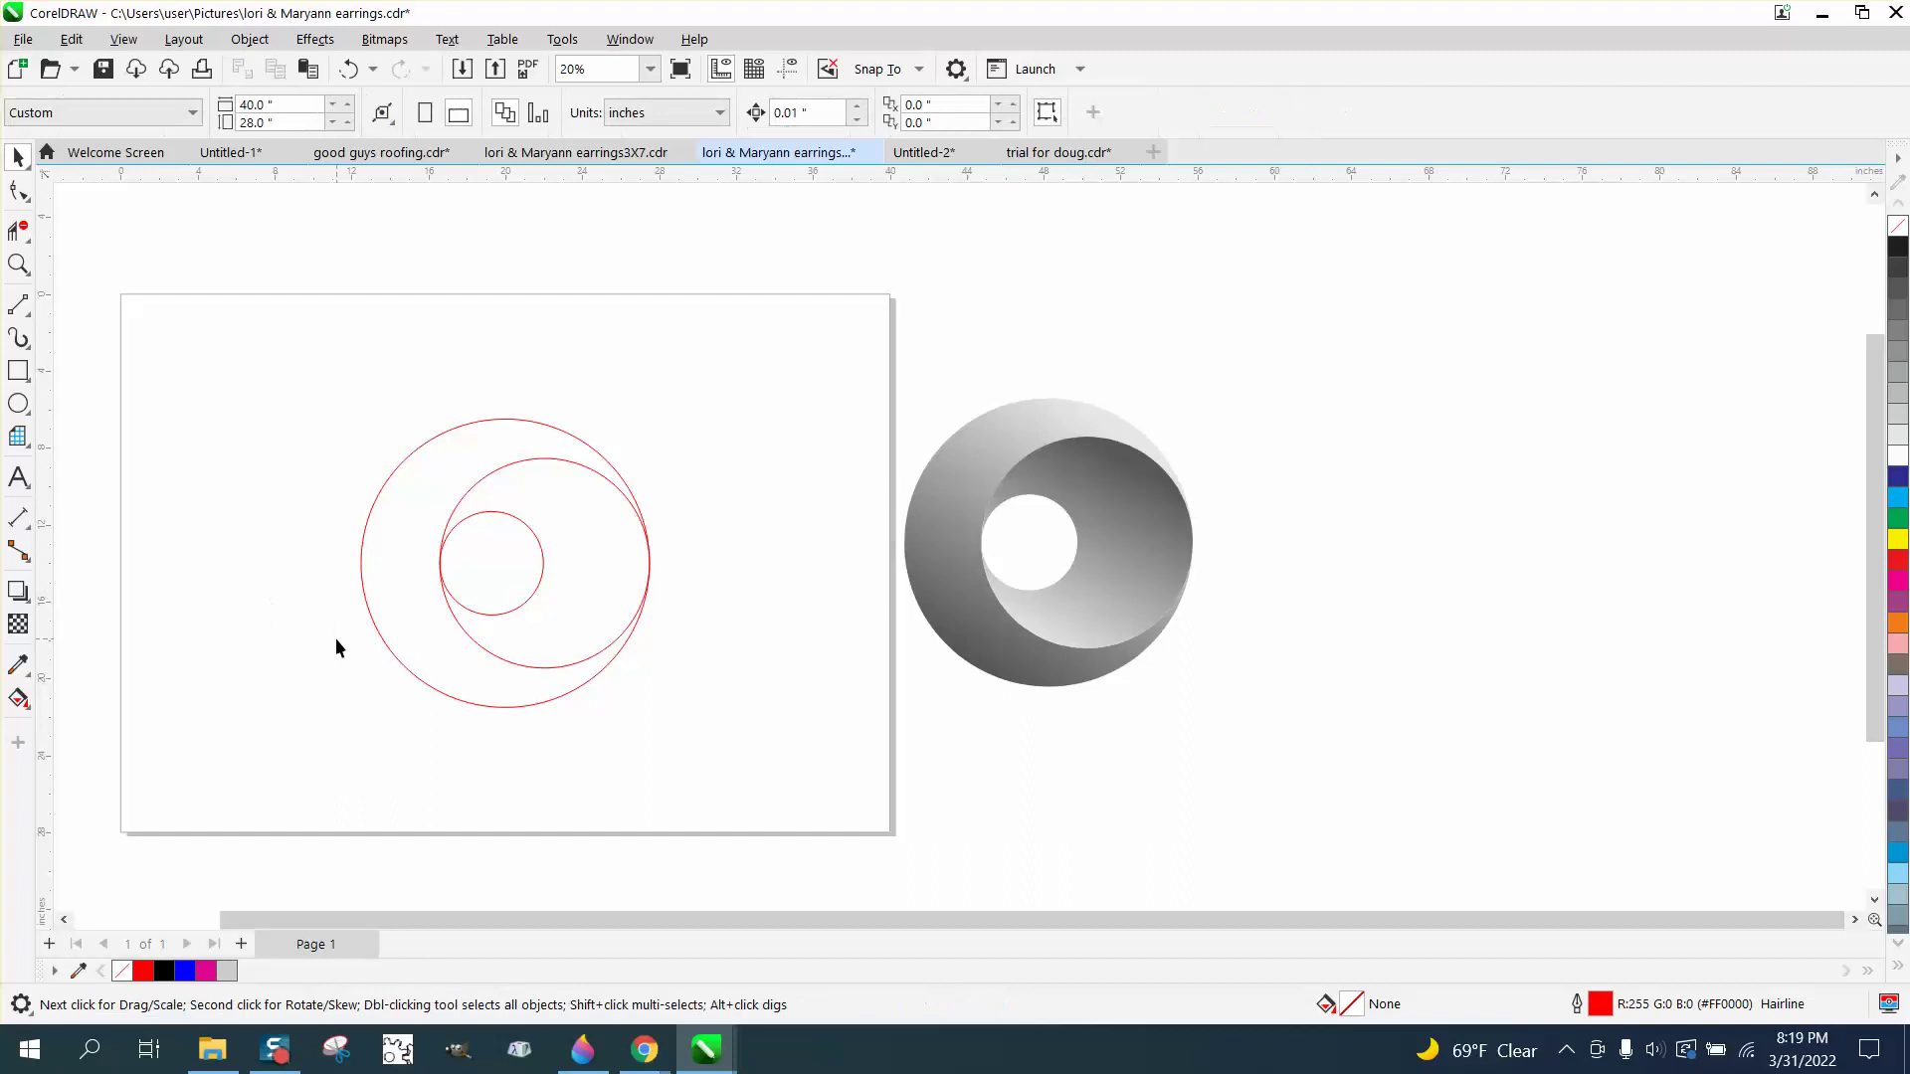
Smart Fill the crescent between the outer and middle circles with solid blue
click(20, 697)
click(98, 724)
click(403, 621)
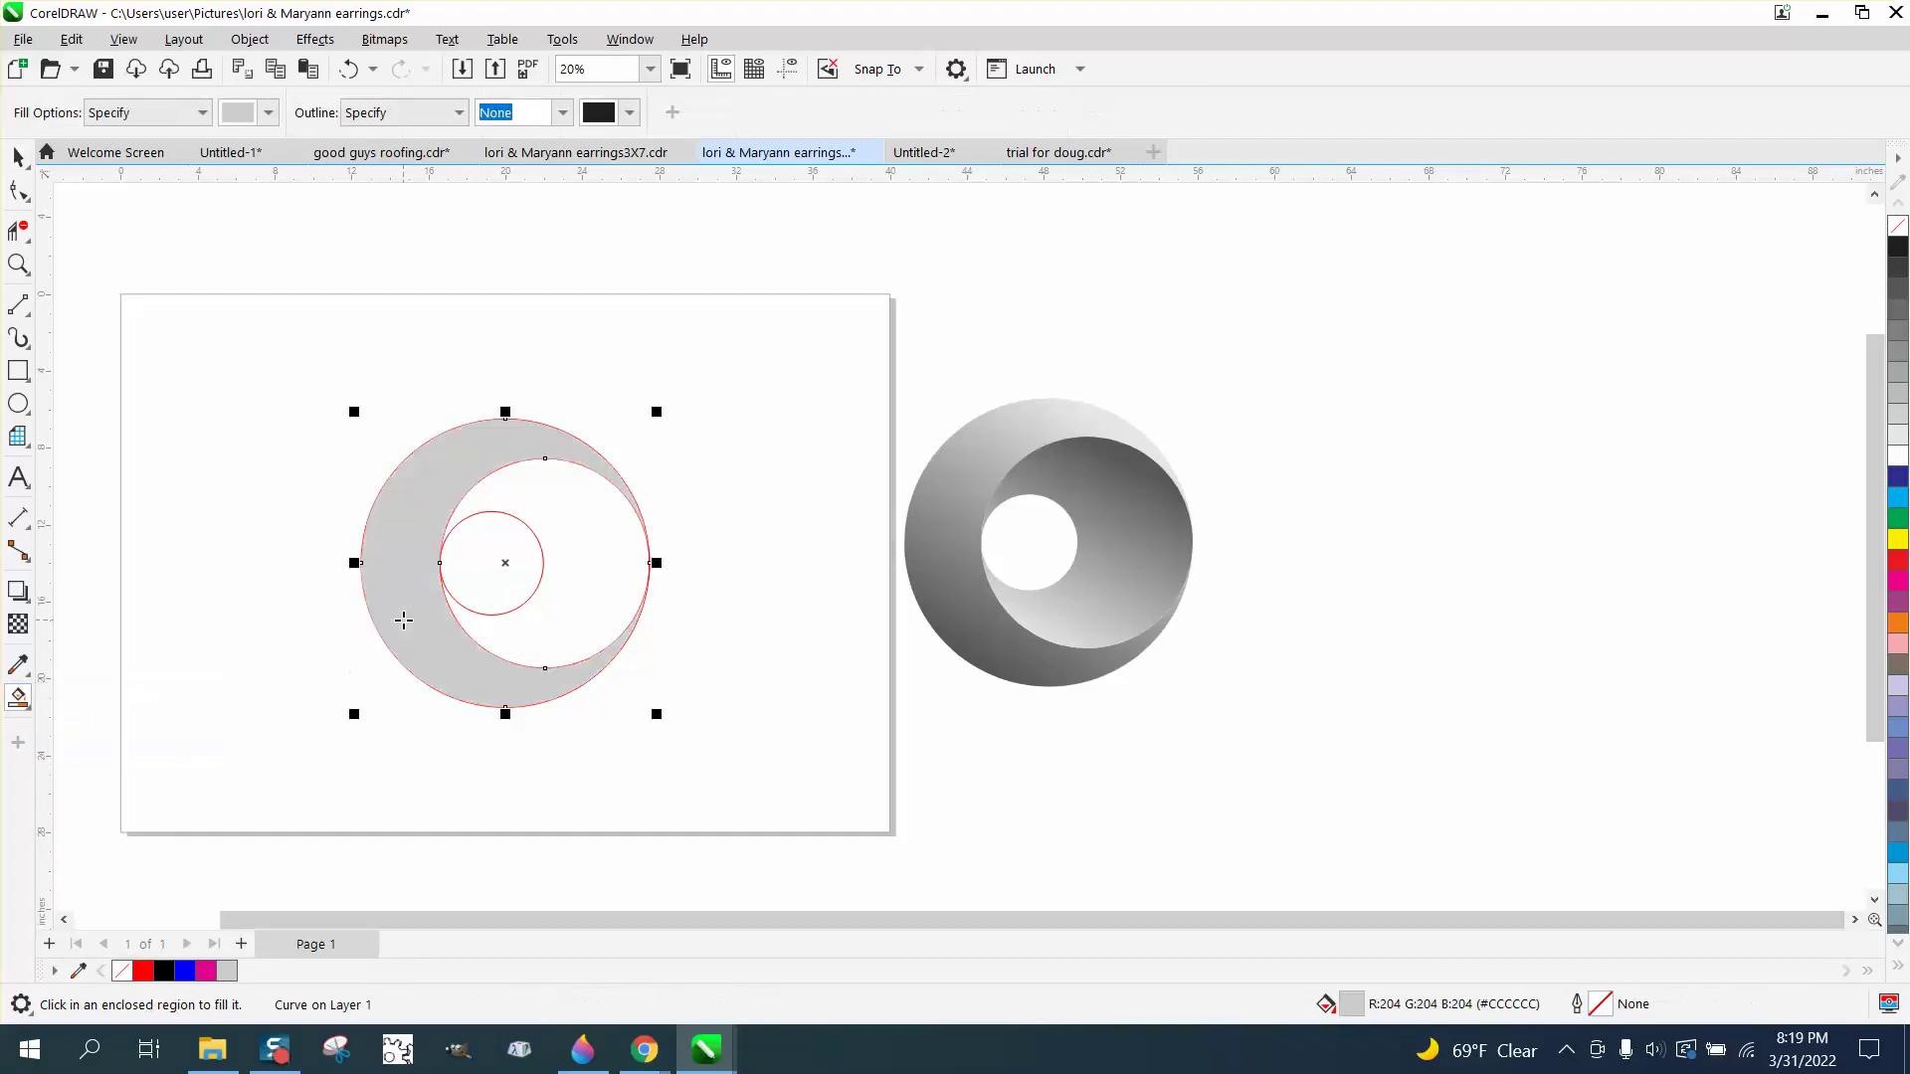
click(267, 112)
click(341, 264)
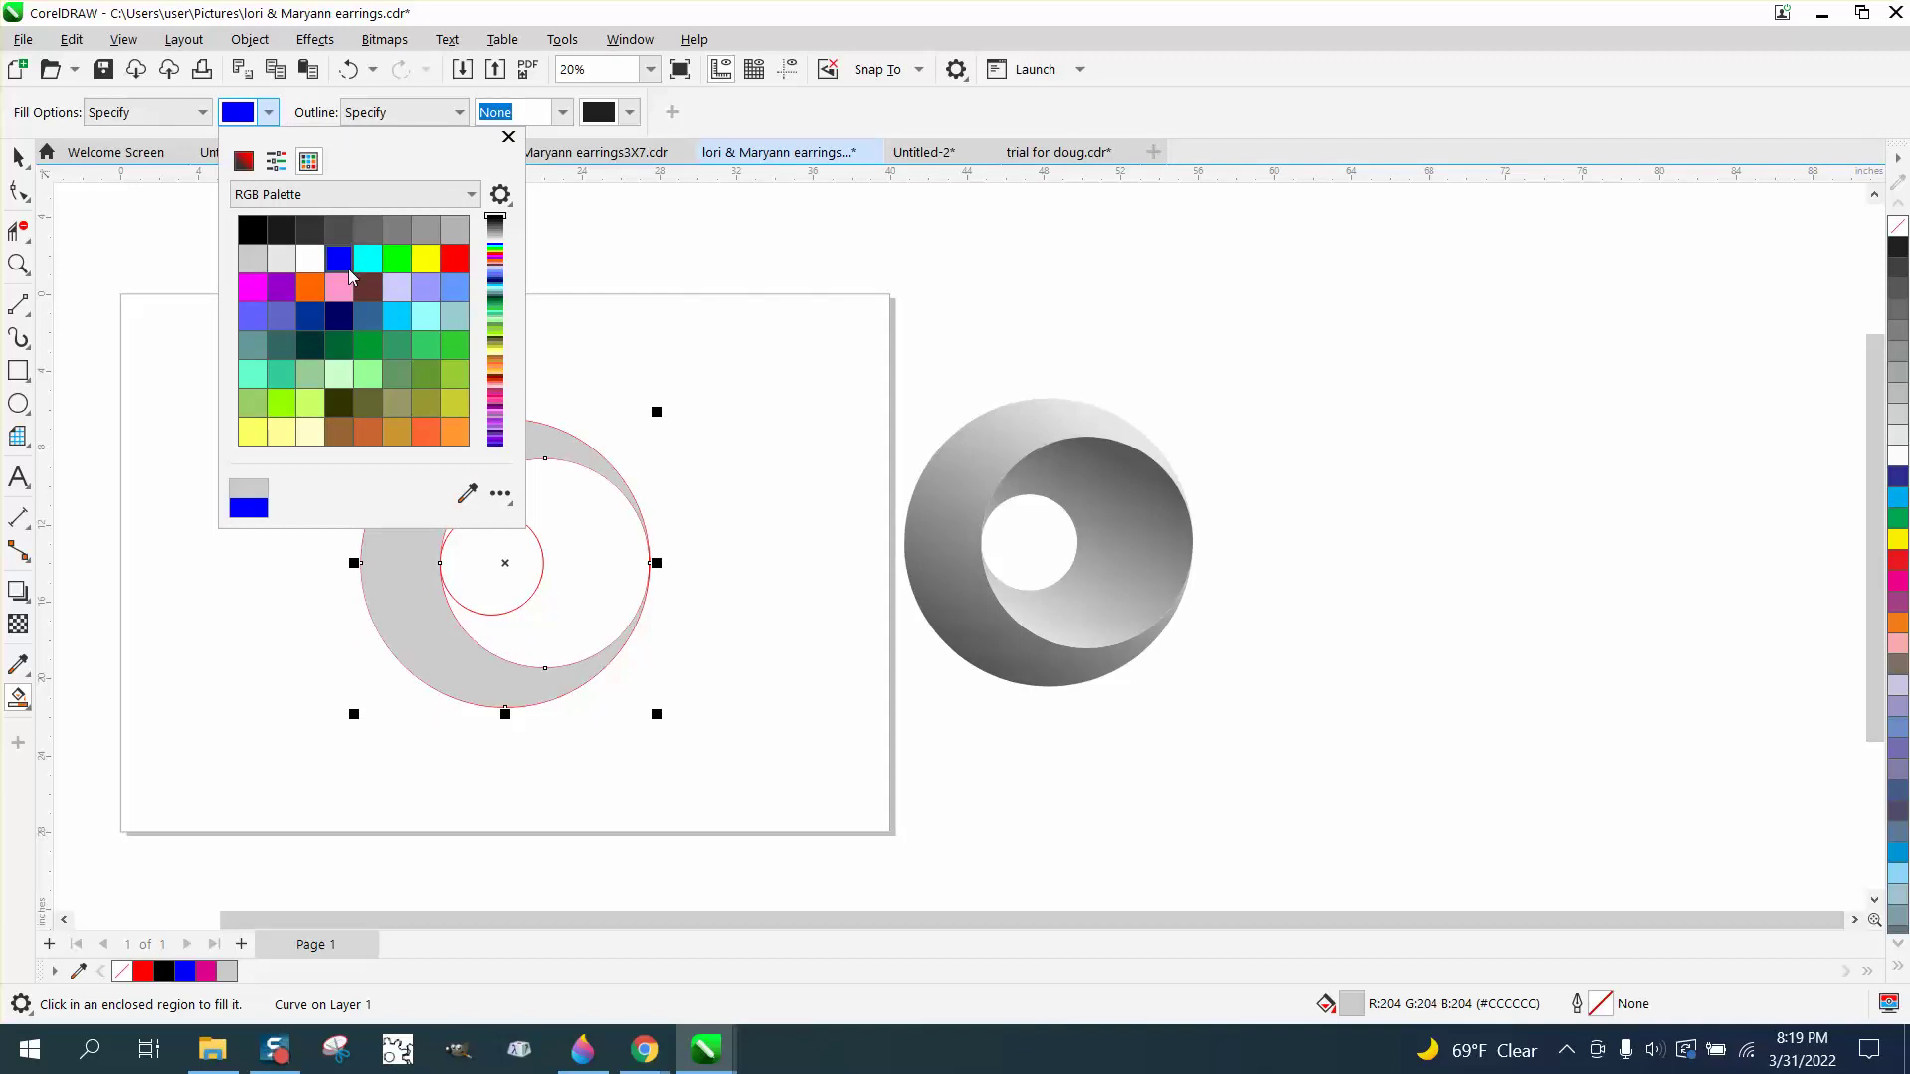
click(392, 583)
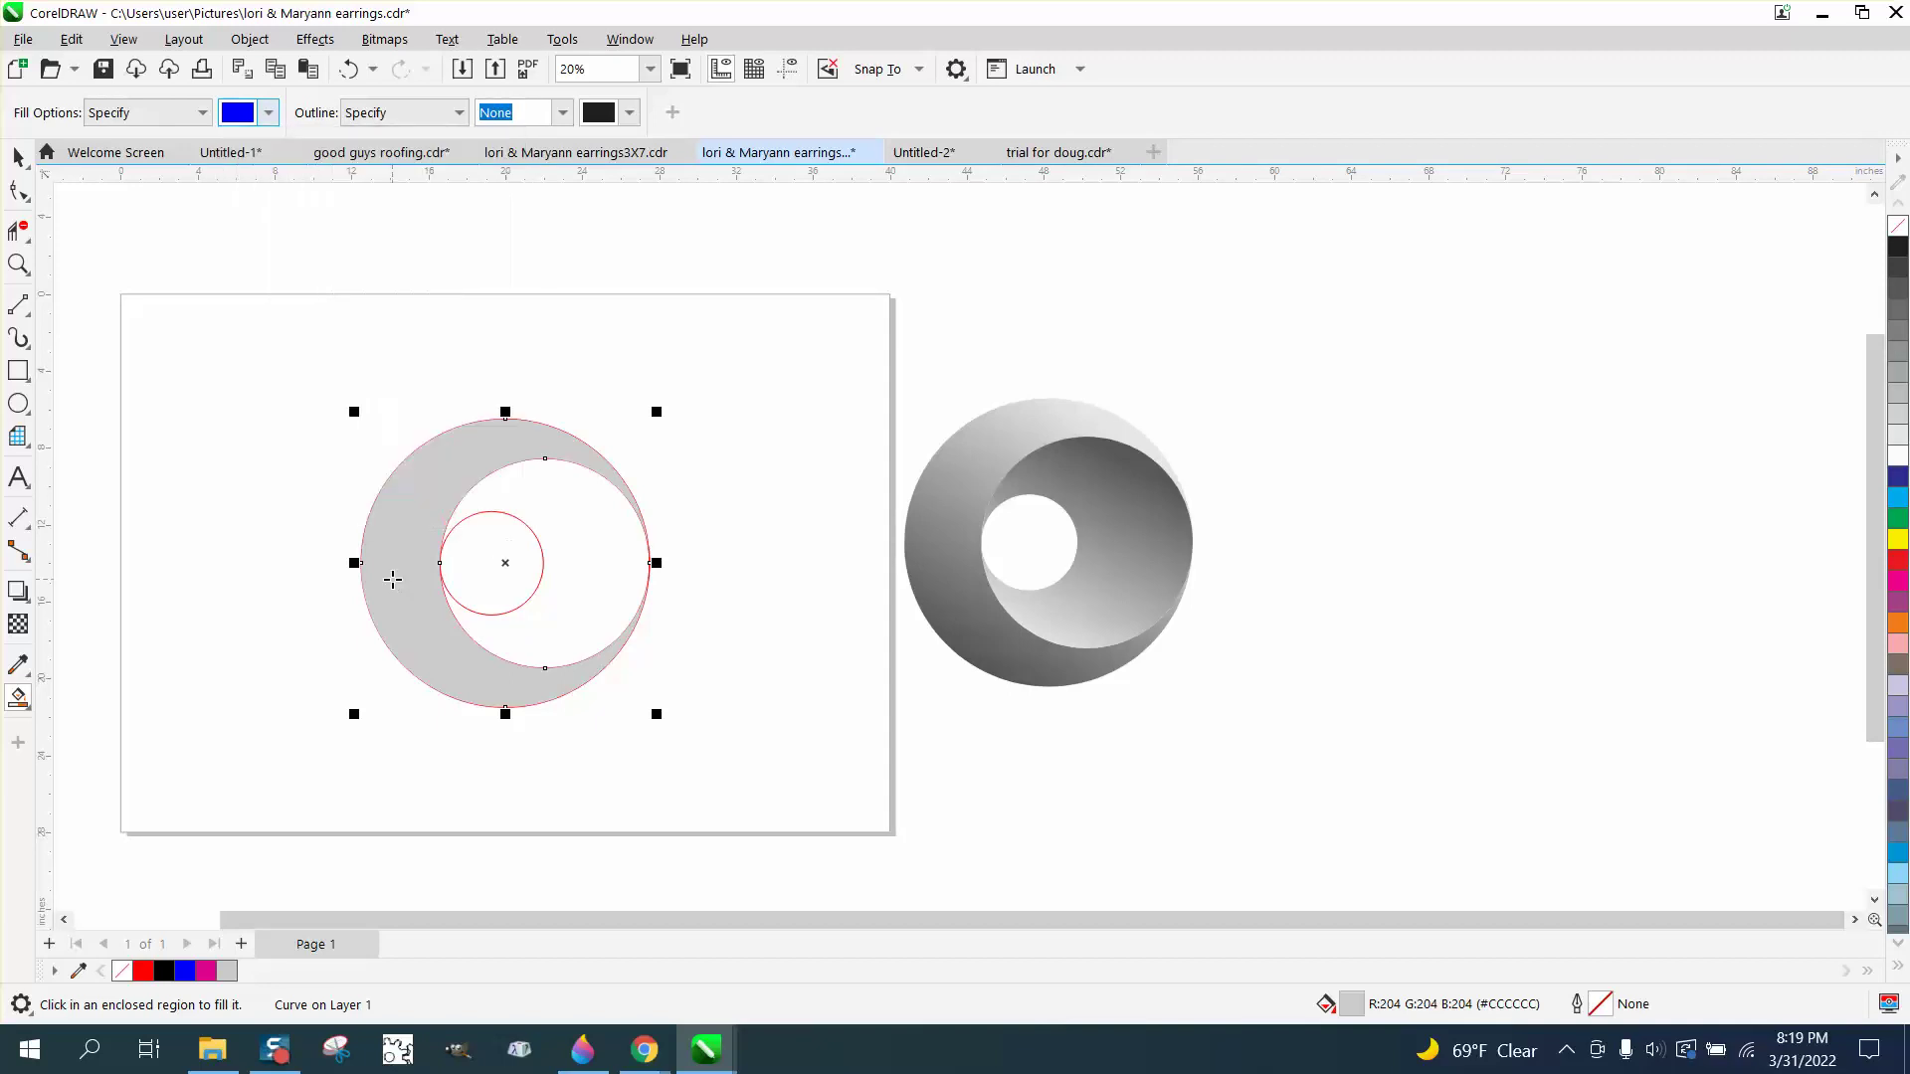
click(20, 699)
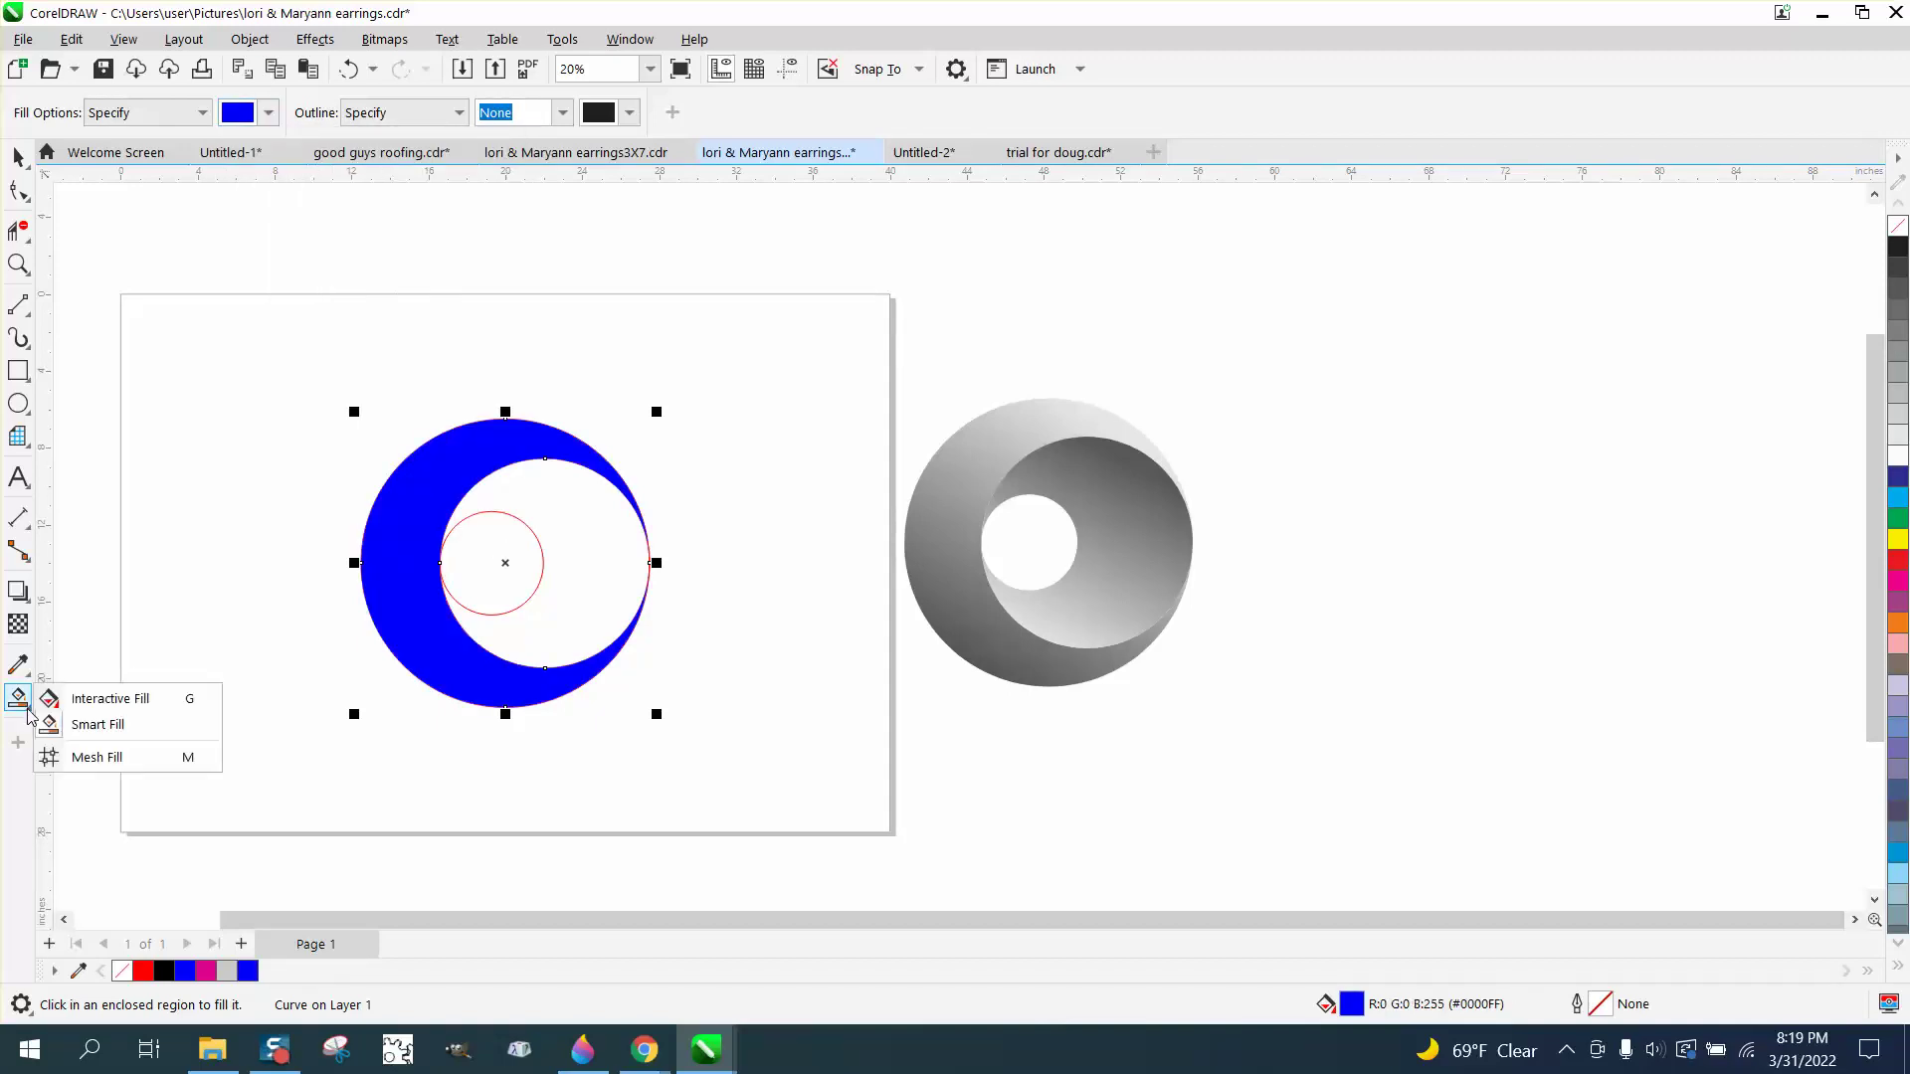
Give the crescent a fountain gradient from deep blue to light blue
click(92, 704)
drag(531, 436, 316, 731)
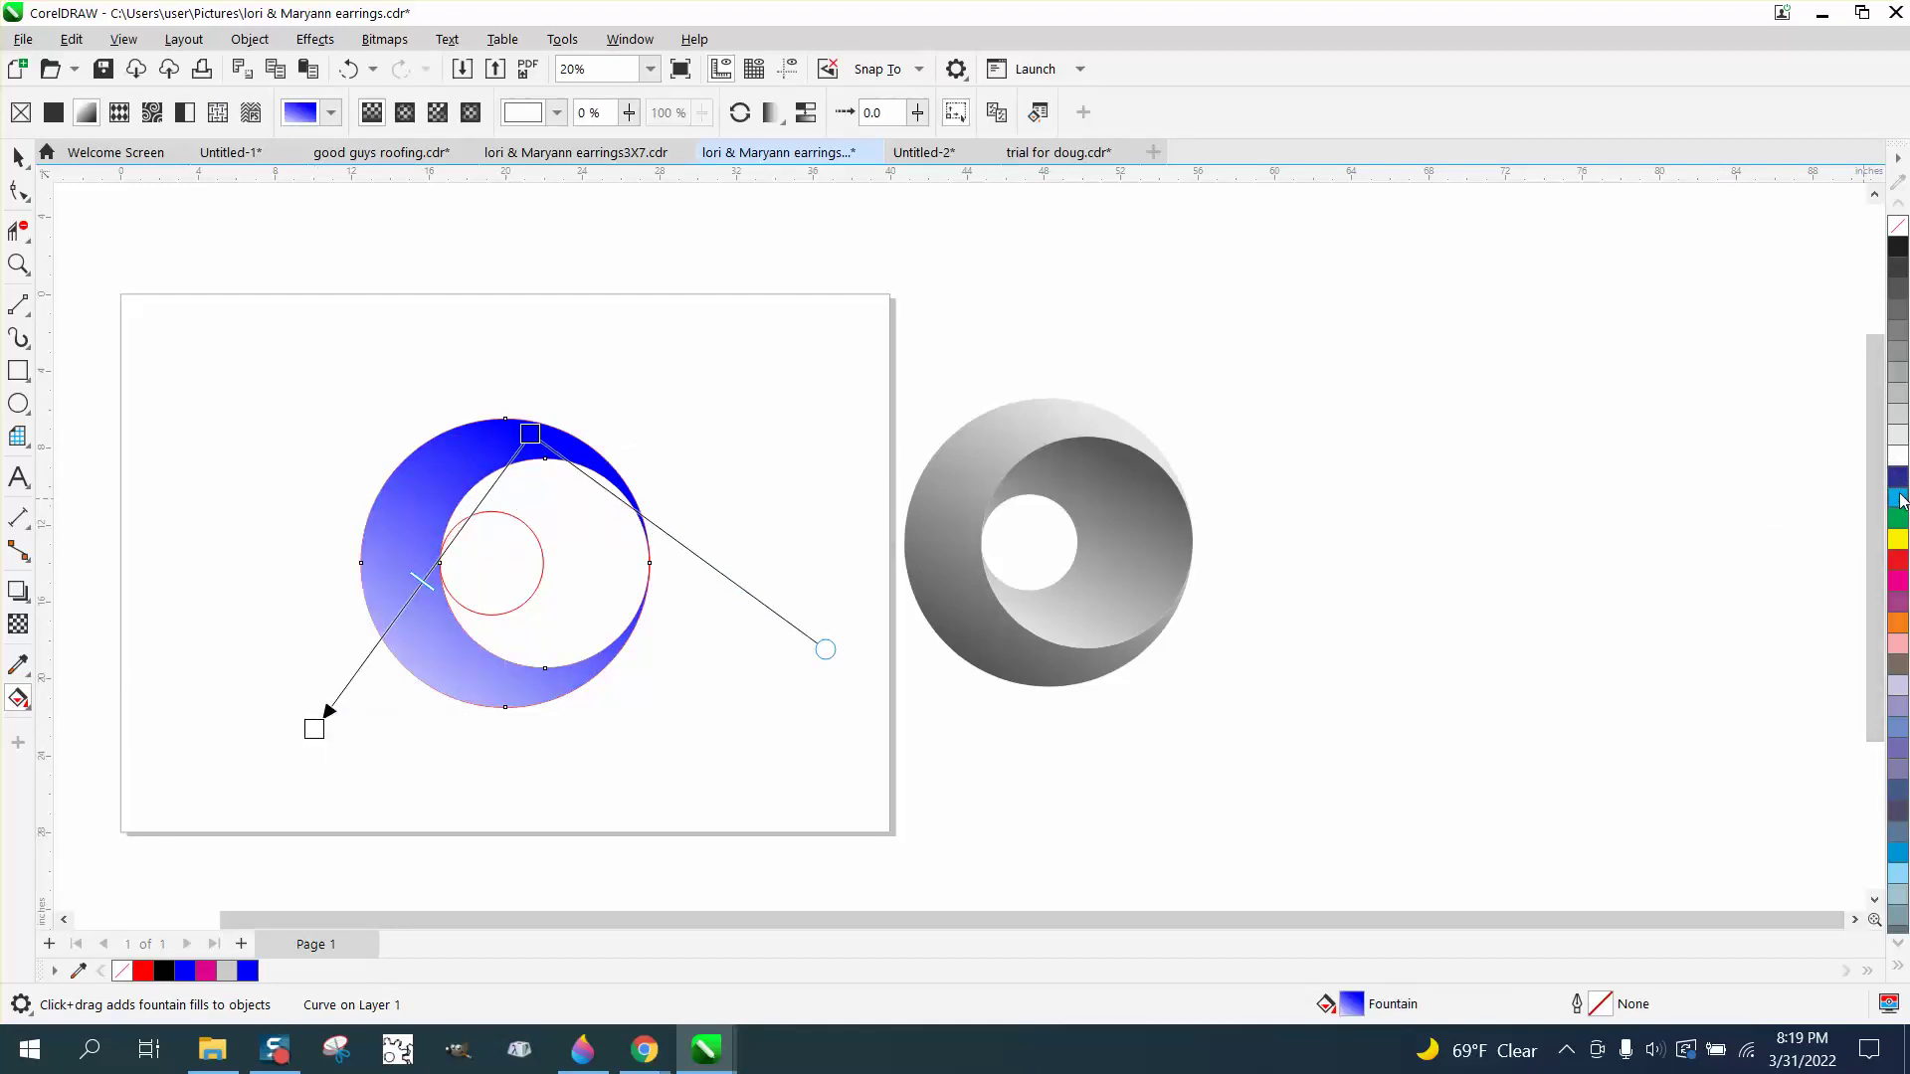
drag(1898, 503, 313, 728)
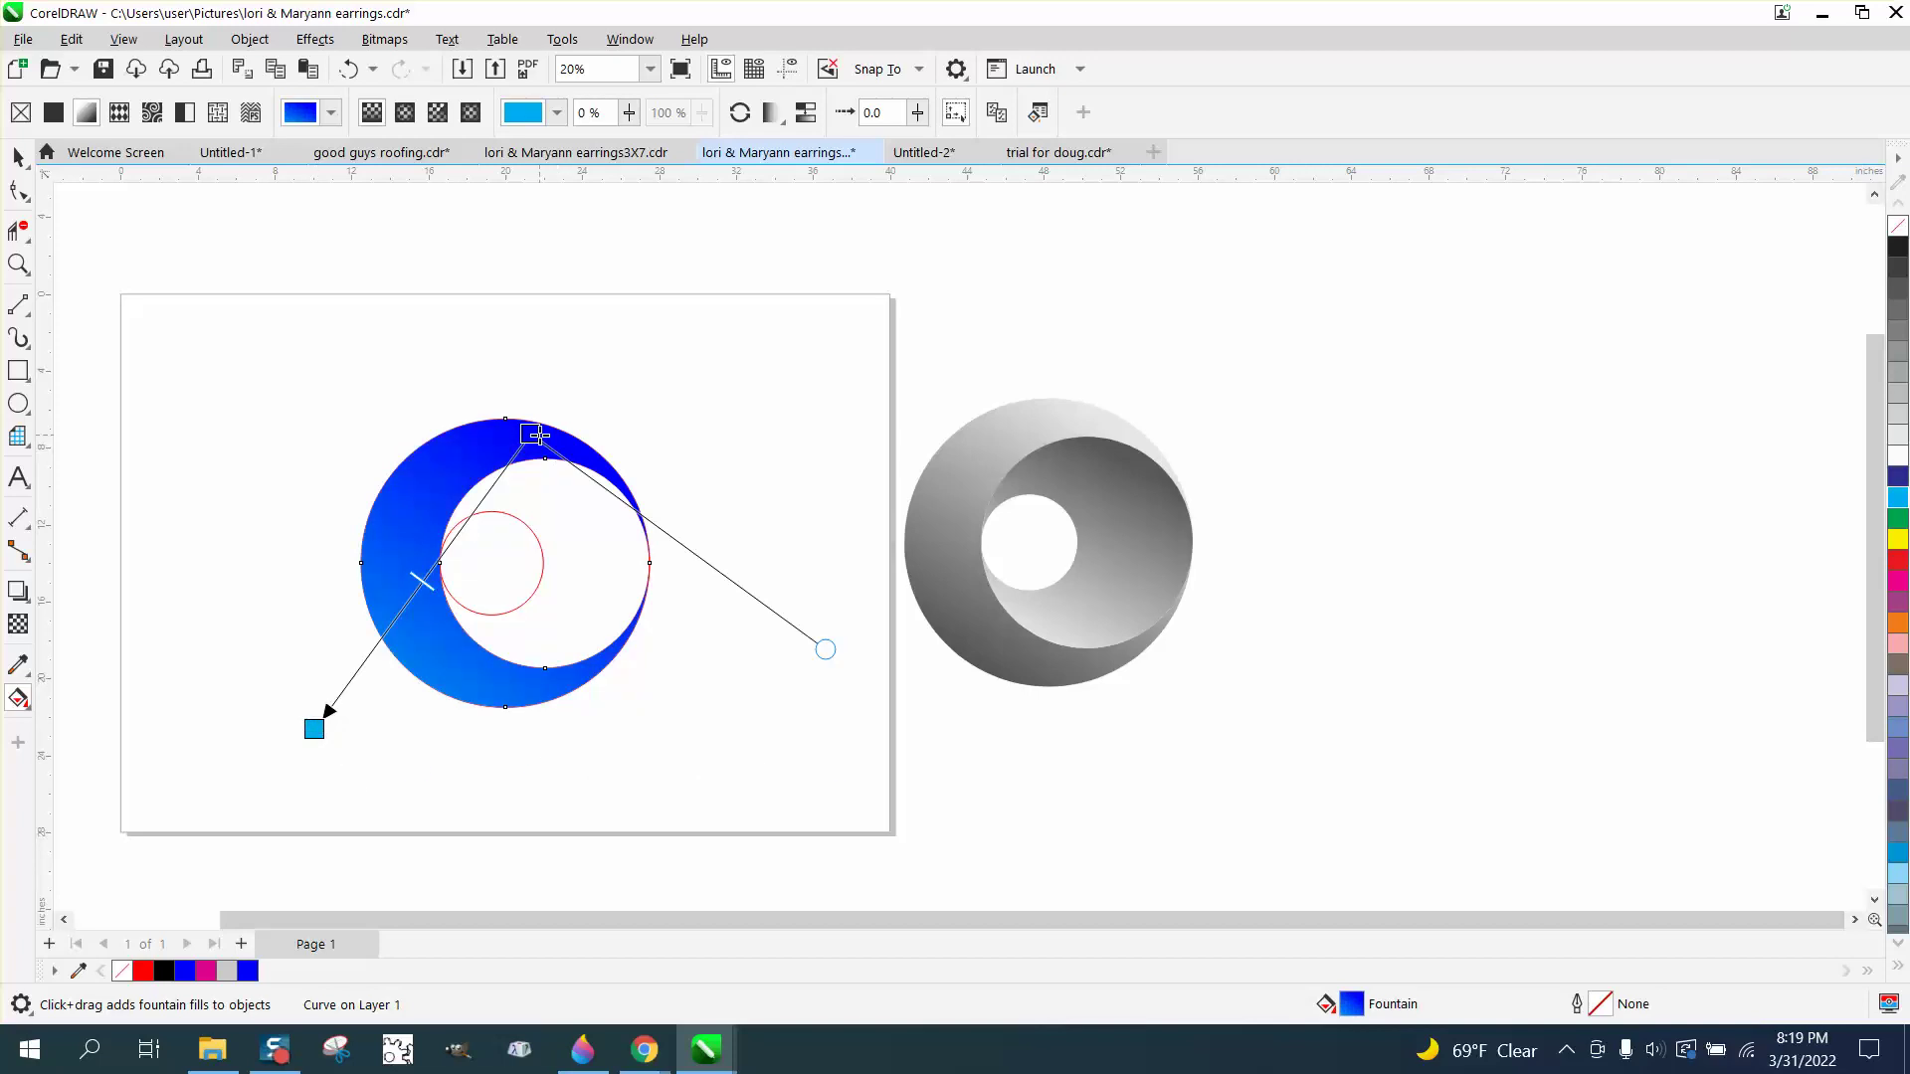
drag(538, 434, 590, 390)
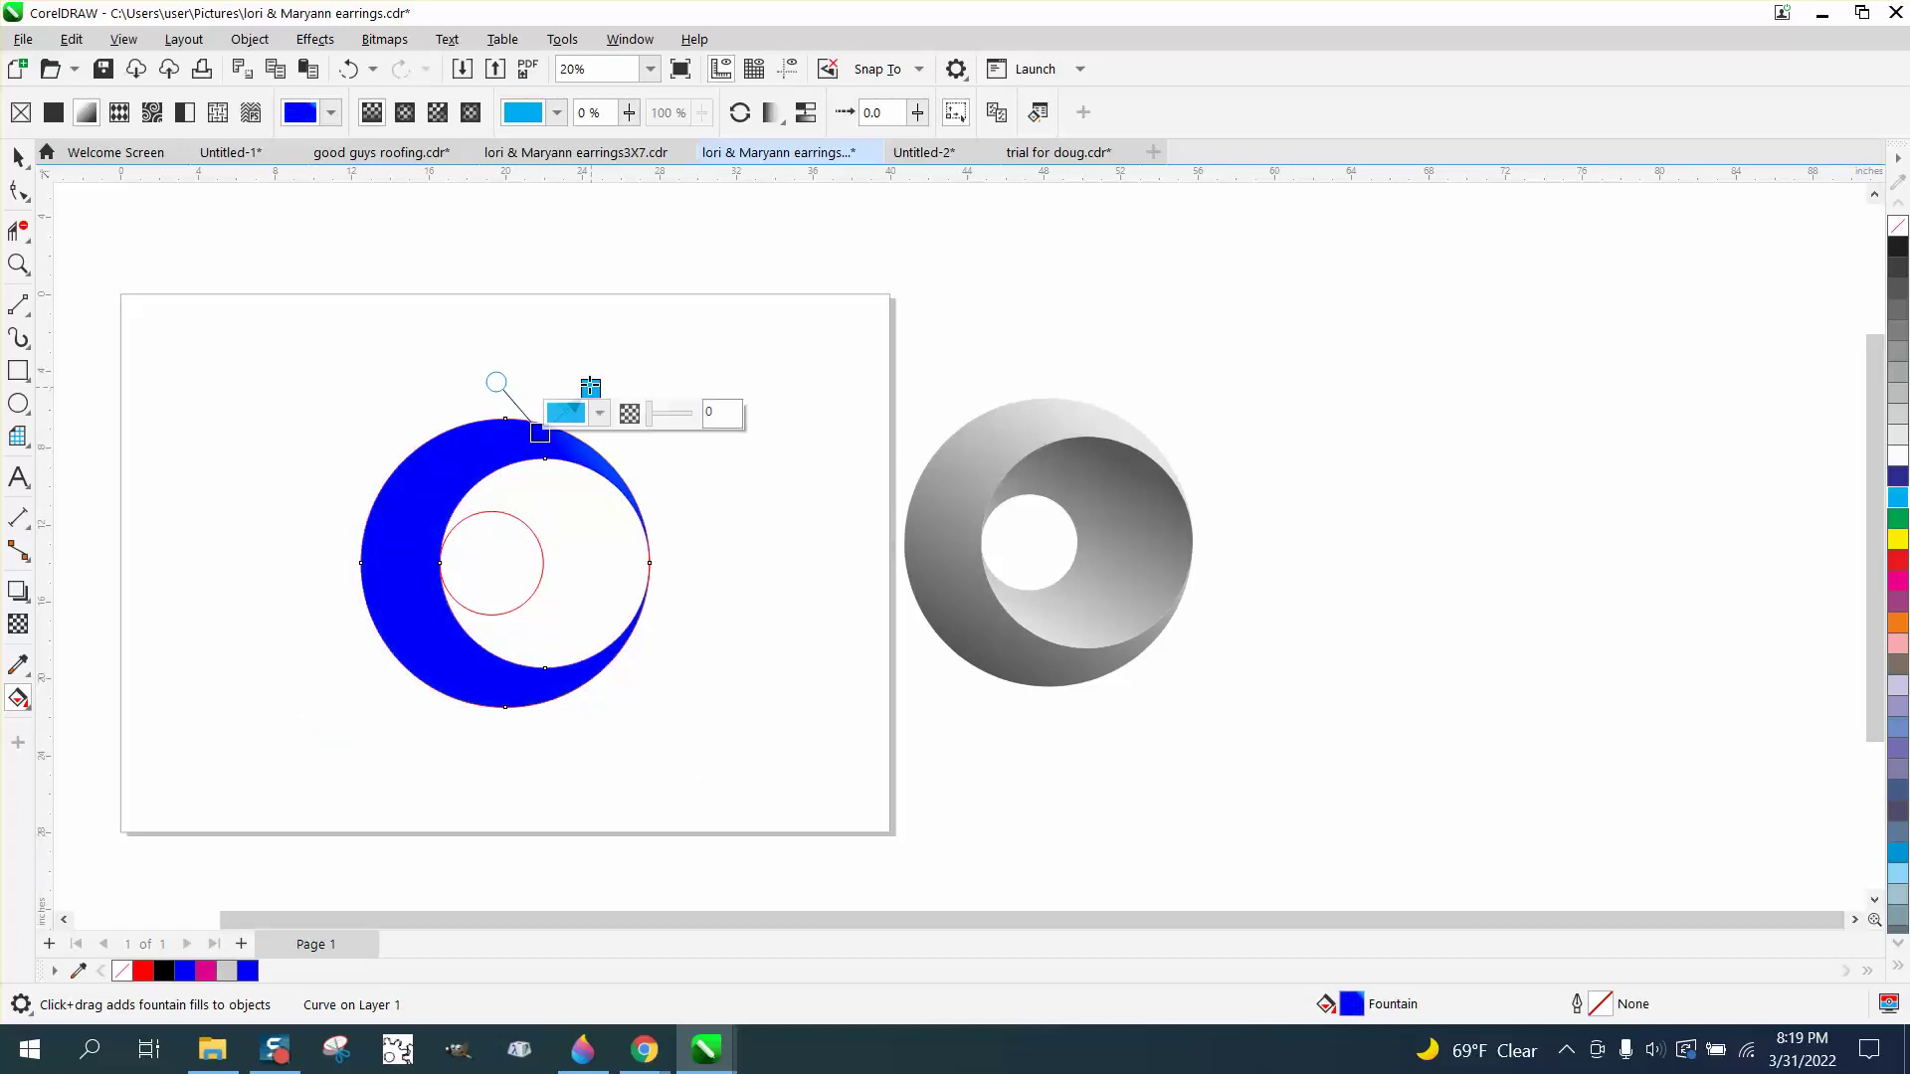
click(347, 69)
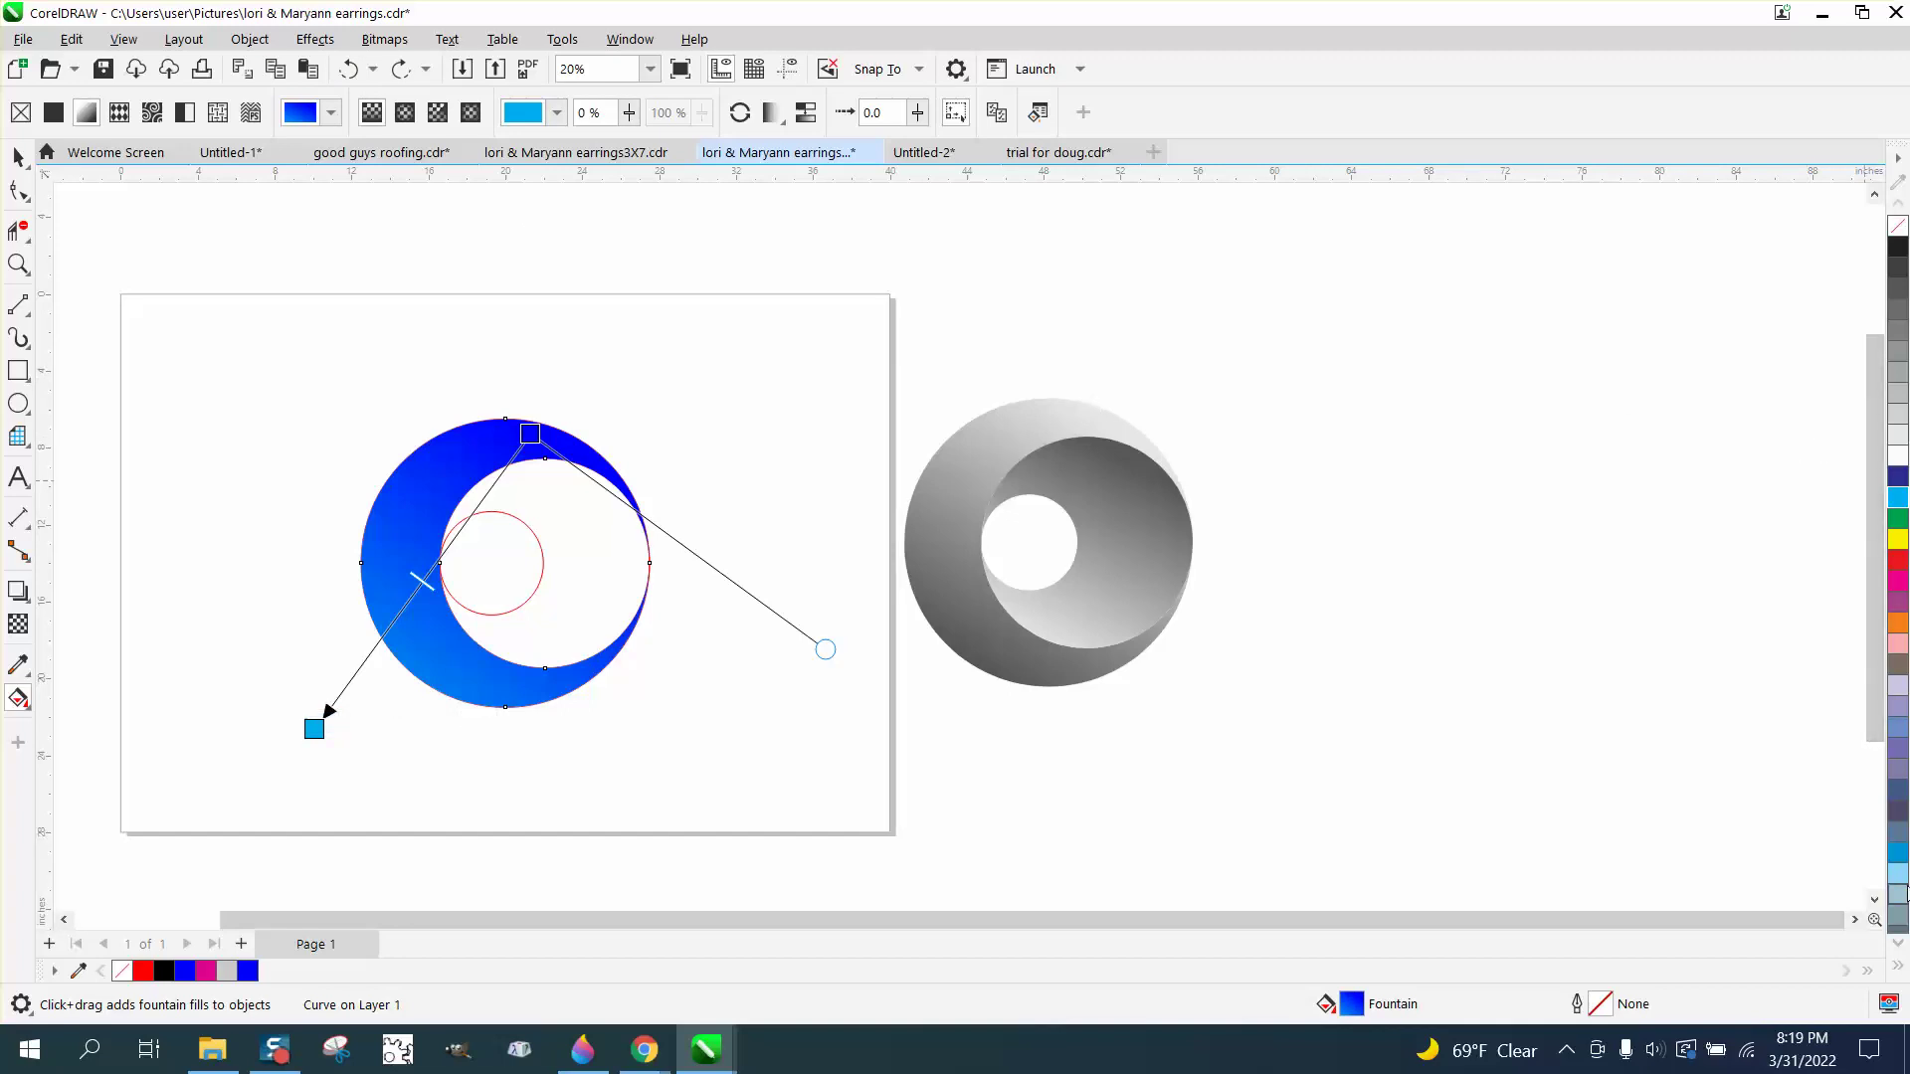
mouse_move(1898, 877)
mouse_down()
mouse_move(320, 742)
mouse_move(374, 671)
mouse_up()
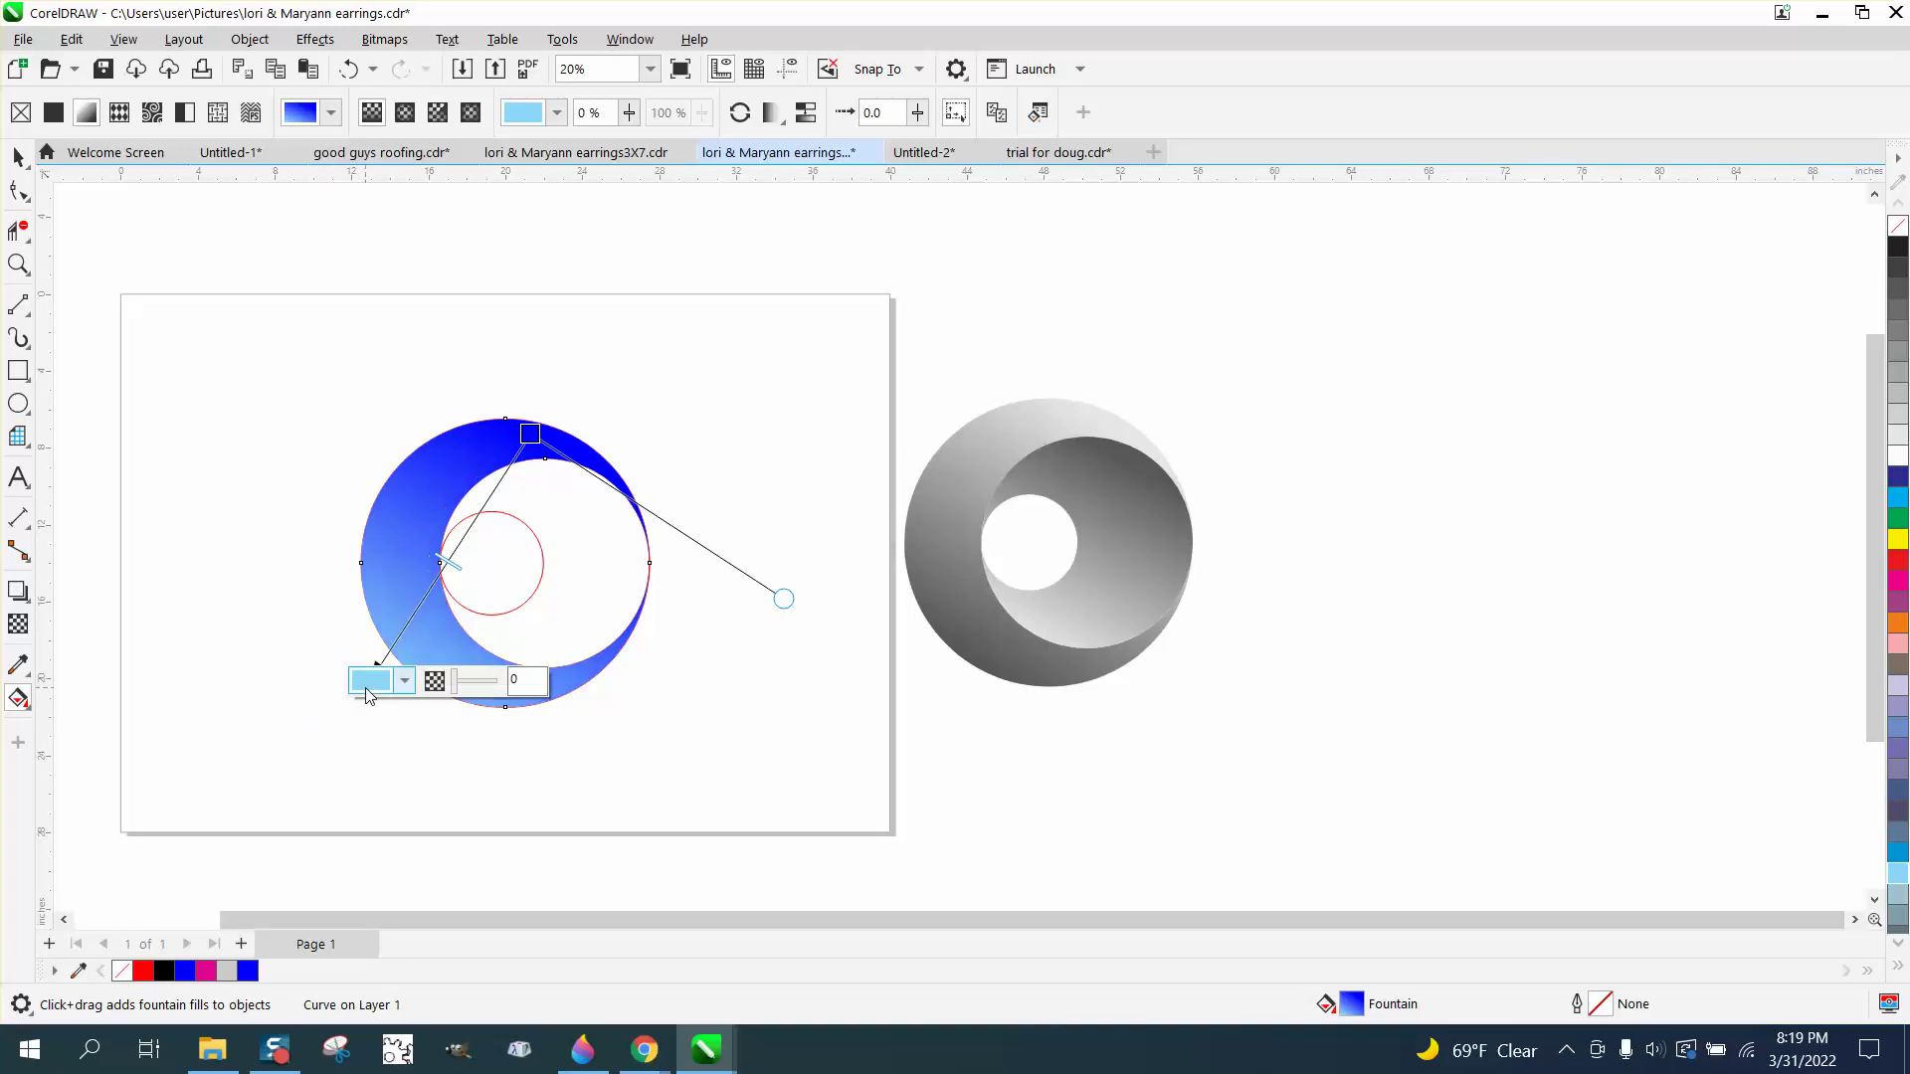
click(372, 684)
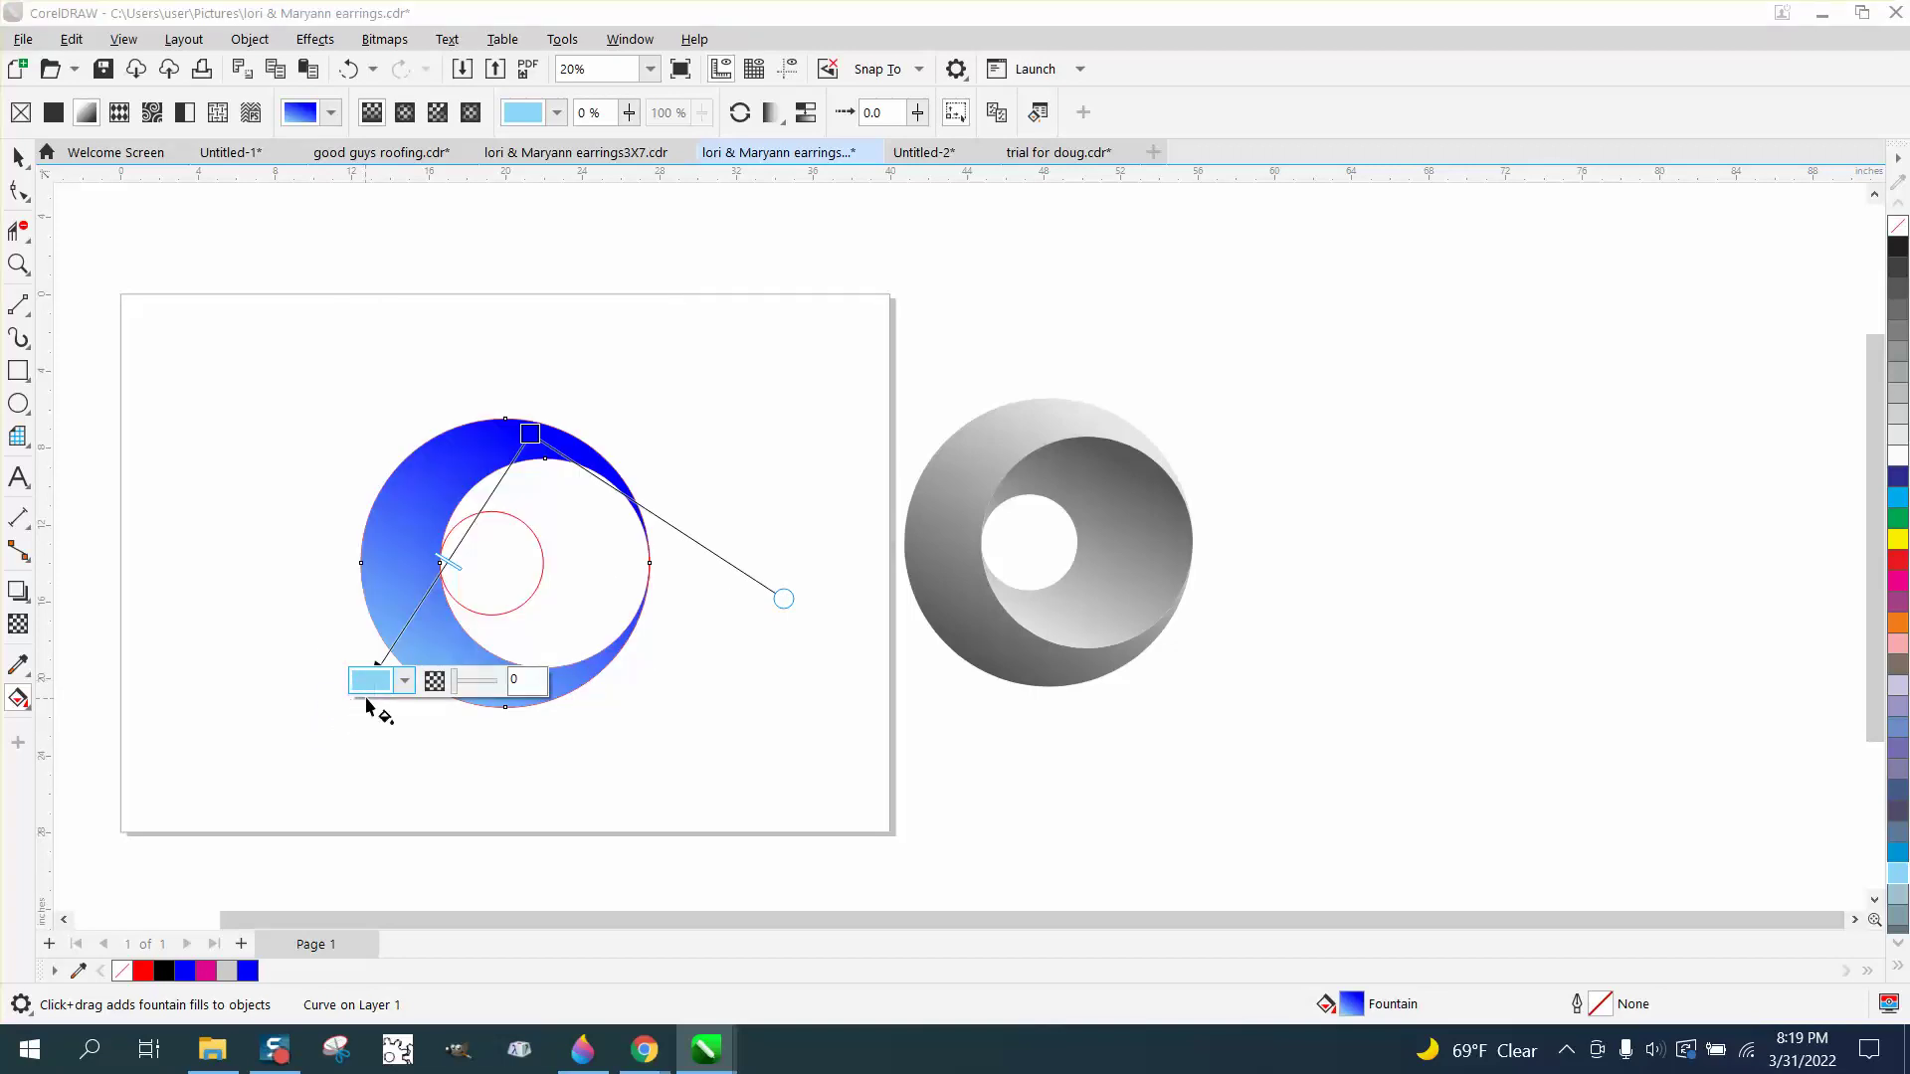
drag(378, 664, 397, 644)
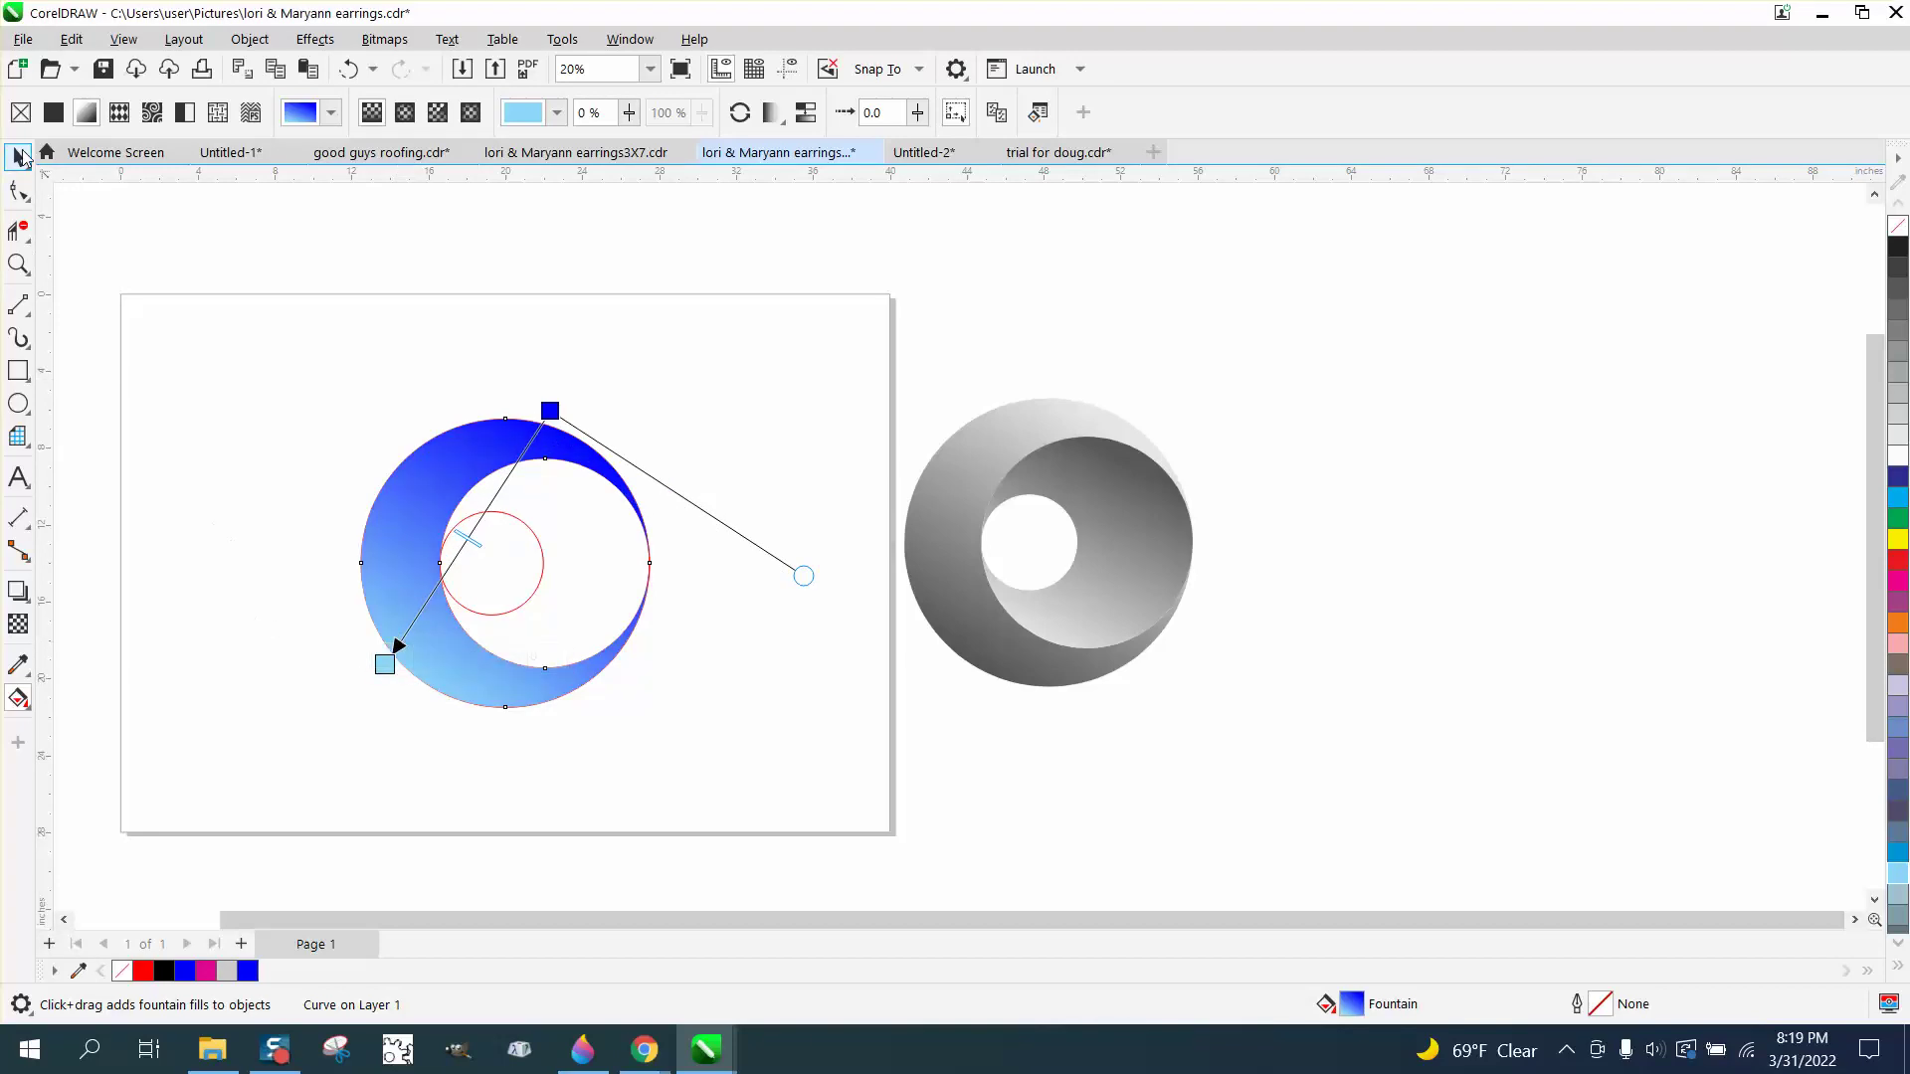
key(space)
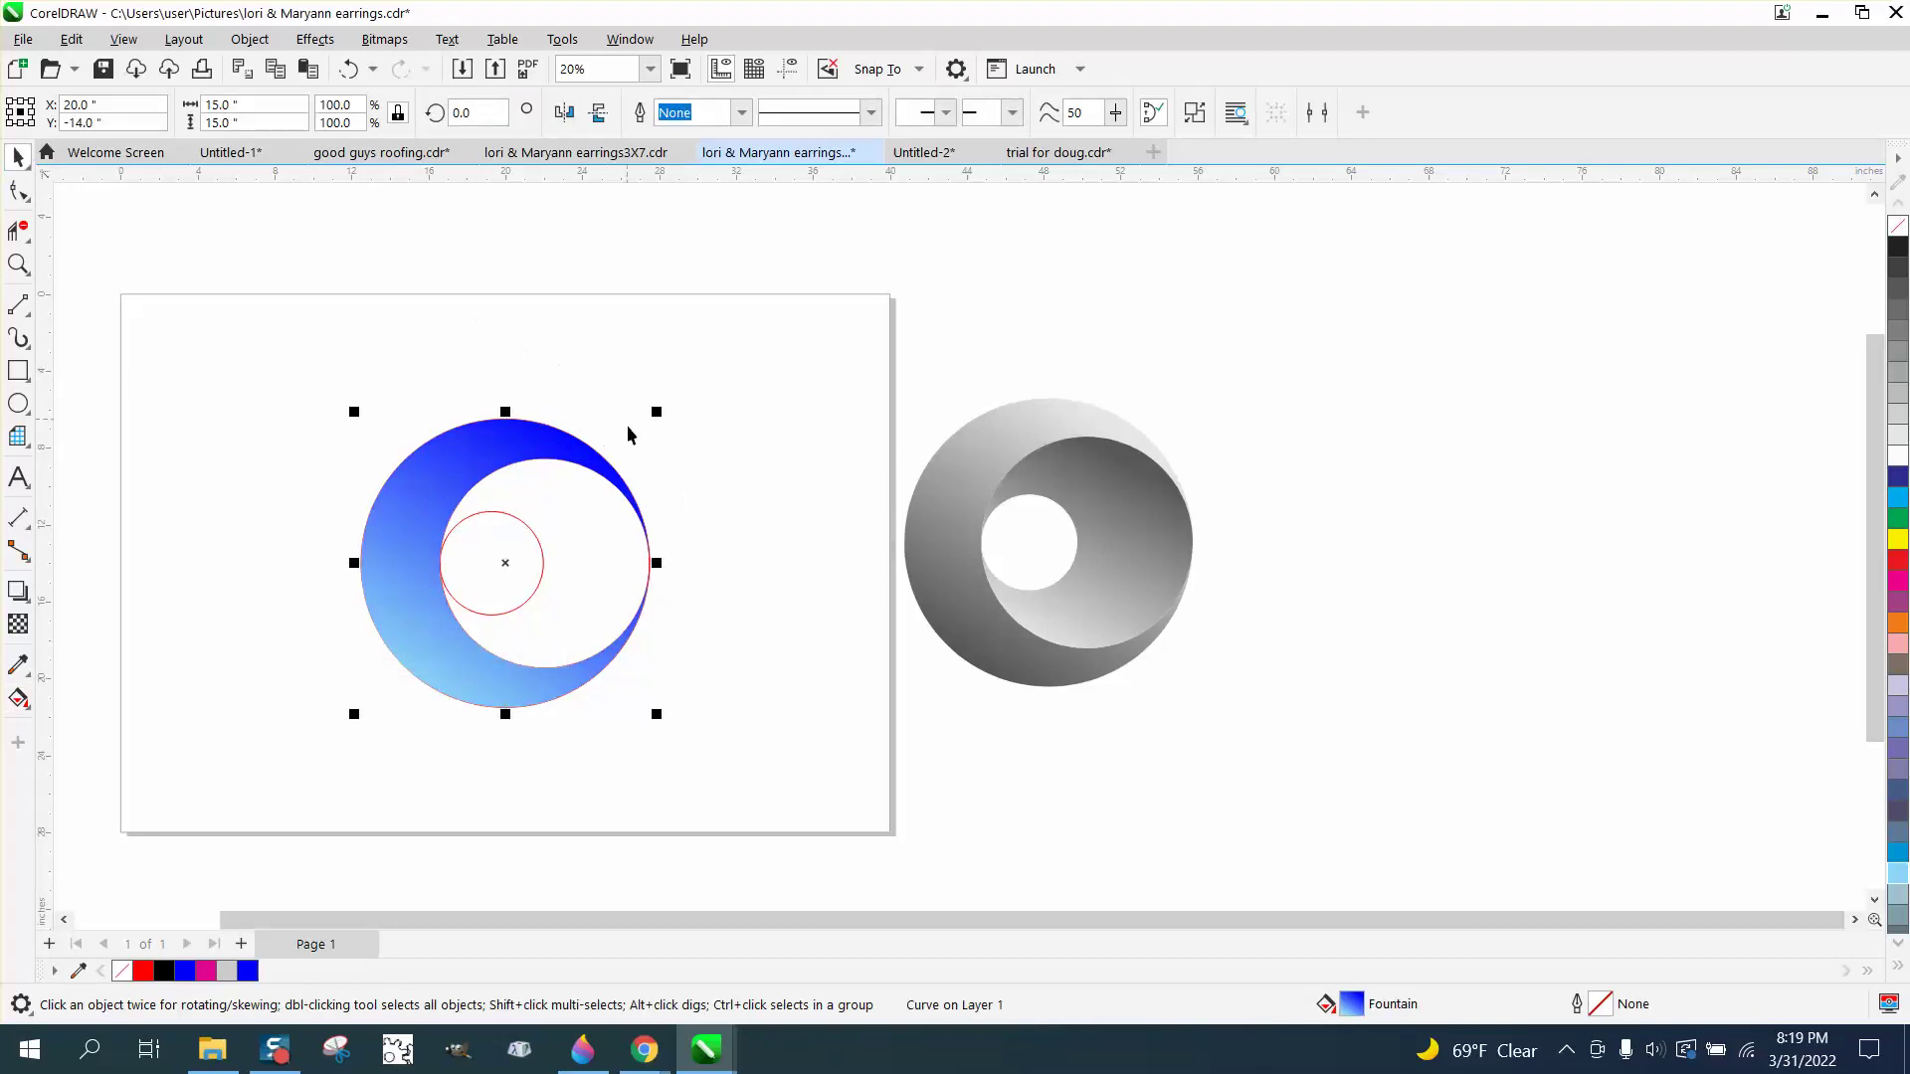
Smart Fill the middle circle's region around the hole with solid blue
click(21, 698)
click(97, 725)
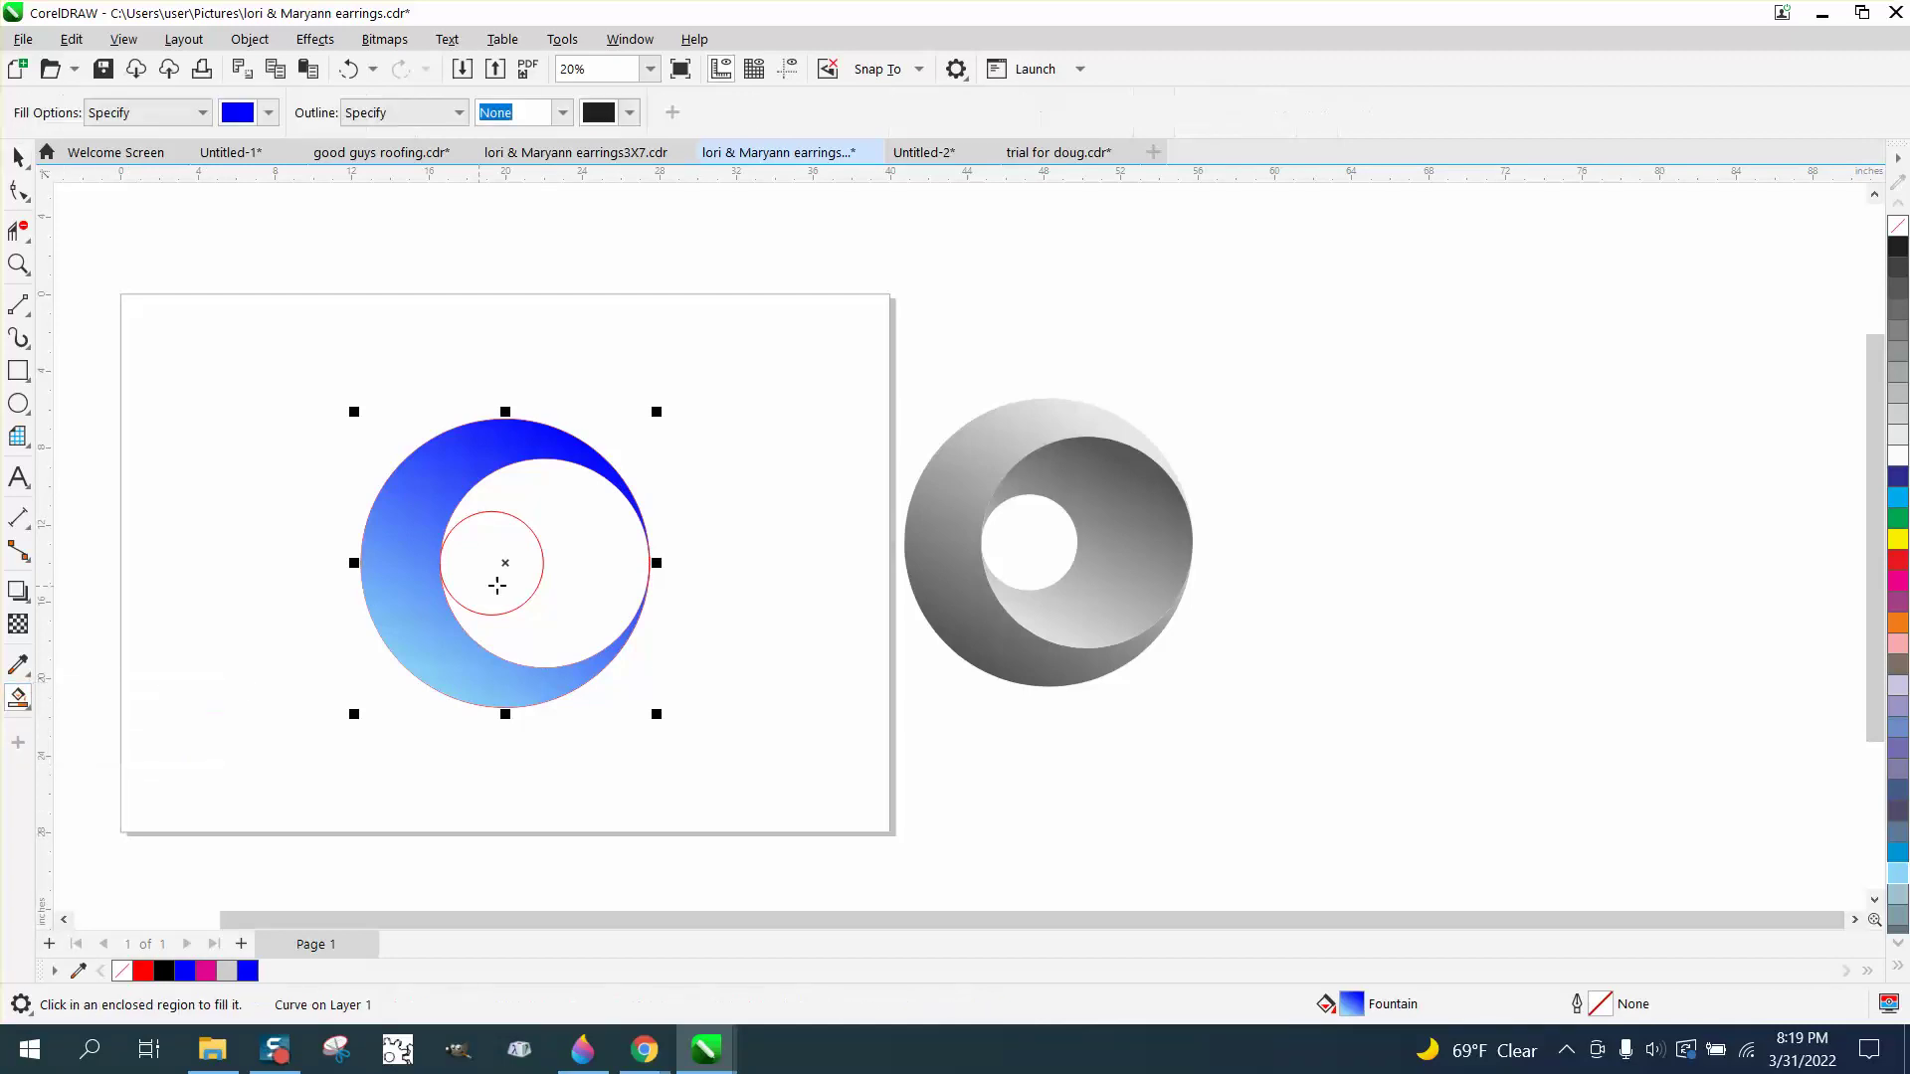
click(583, 560)
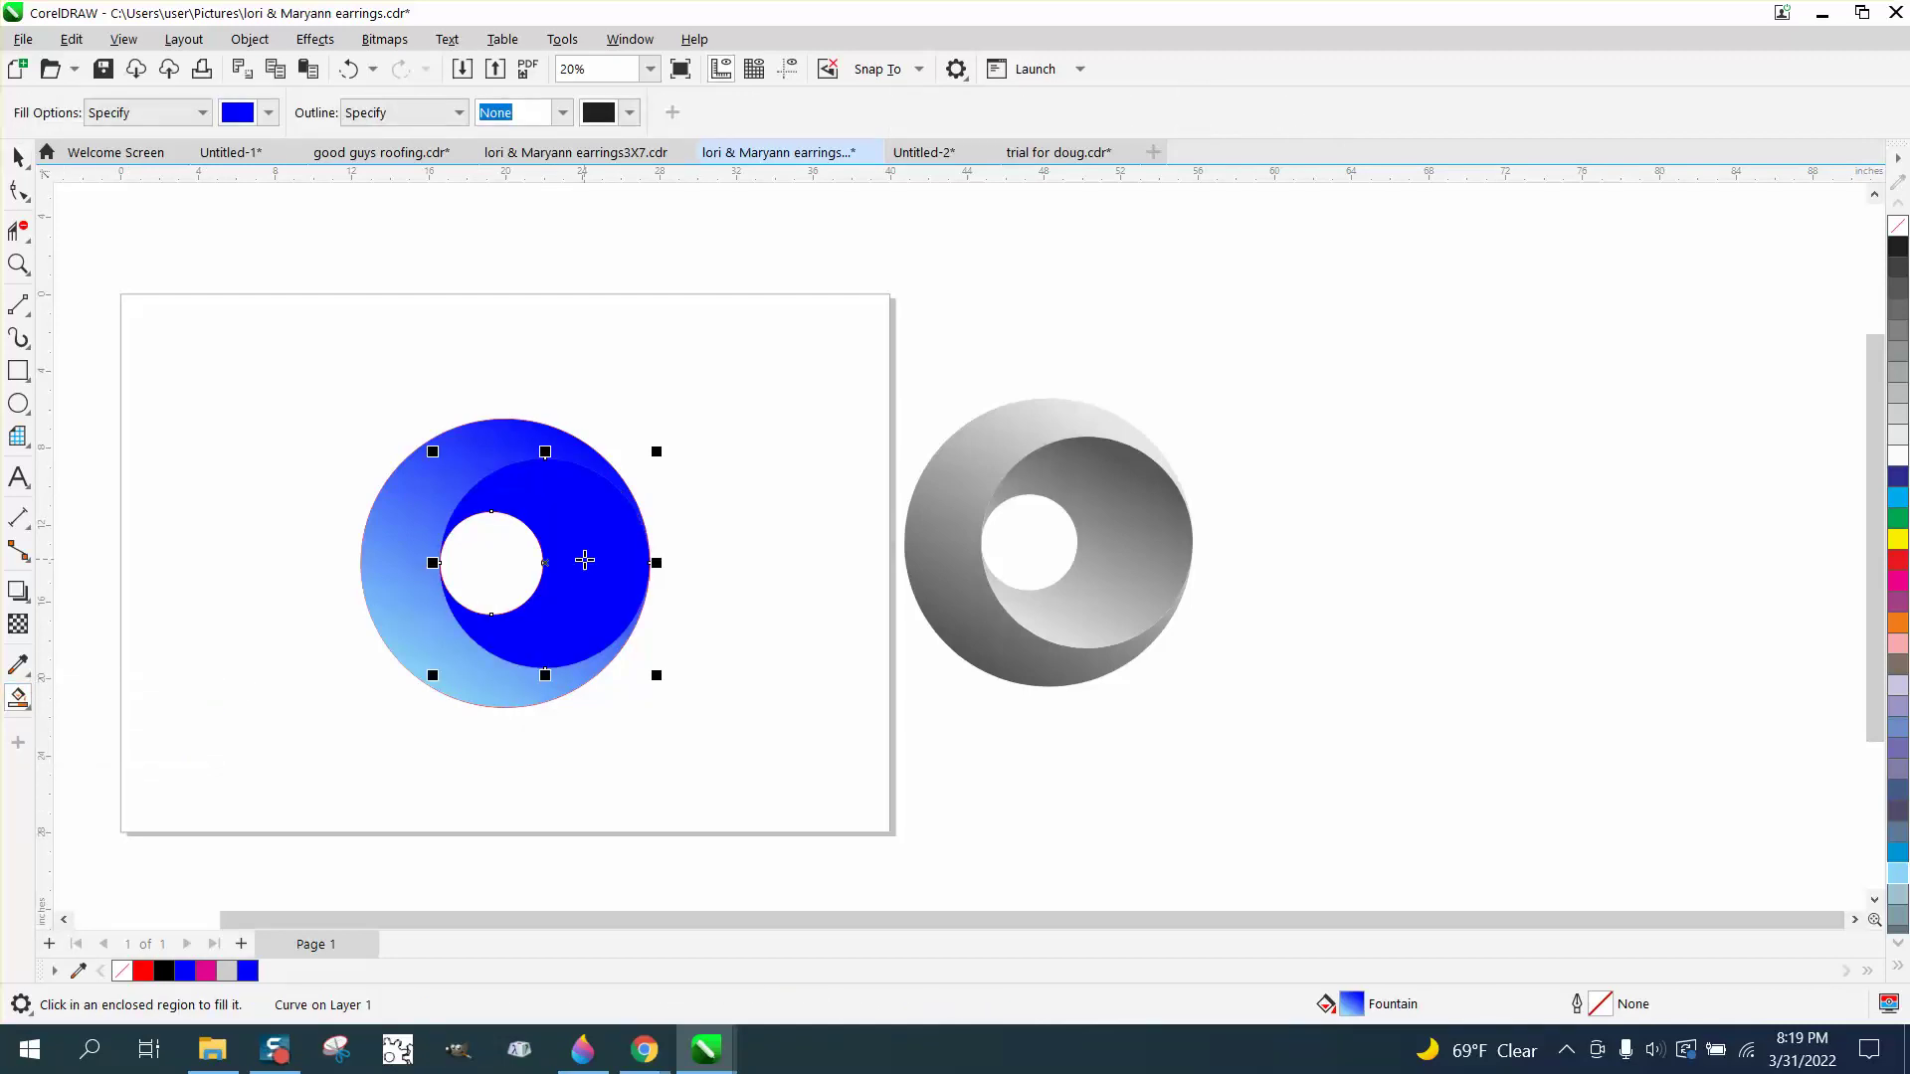
click(22, 700)
click(97, 699)
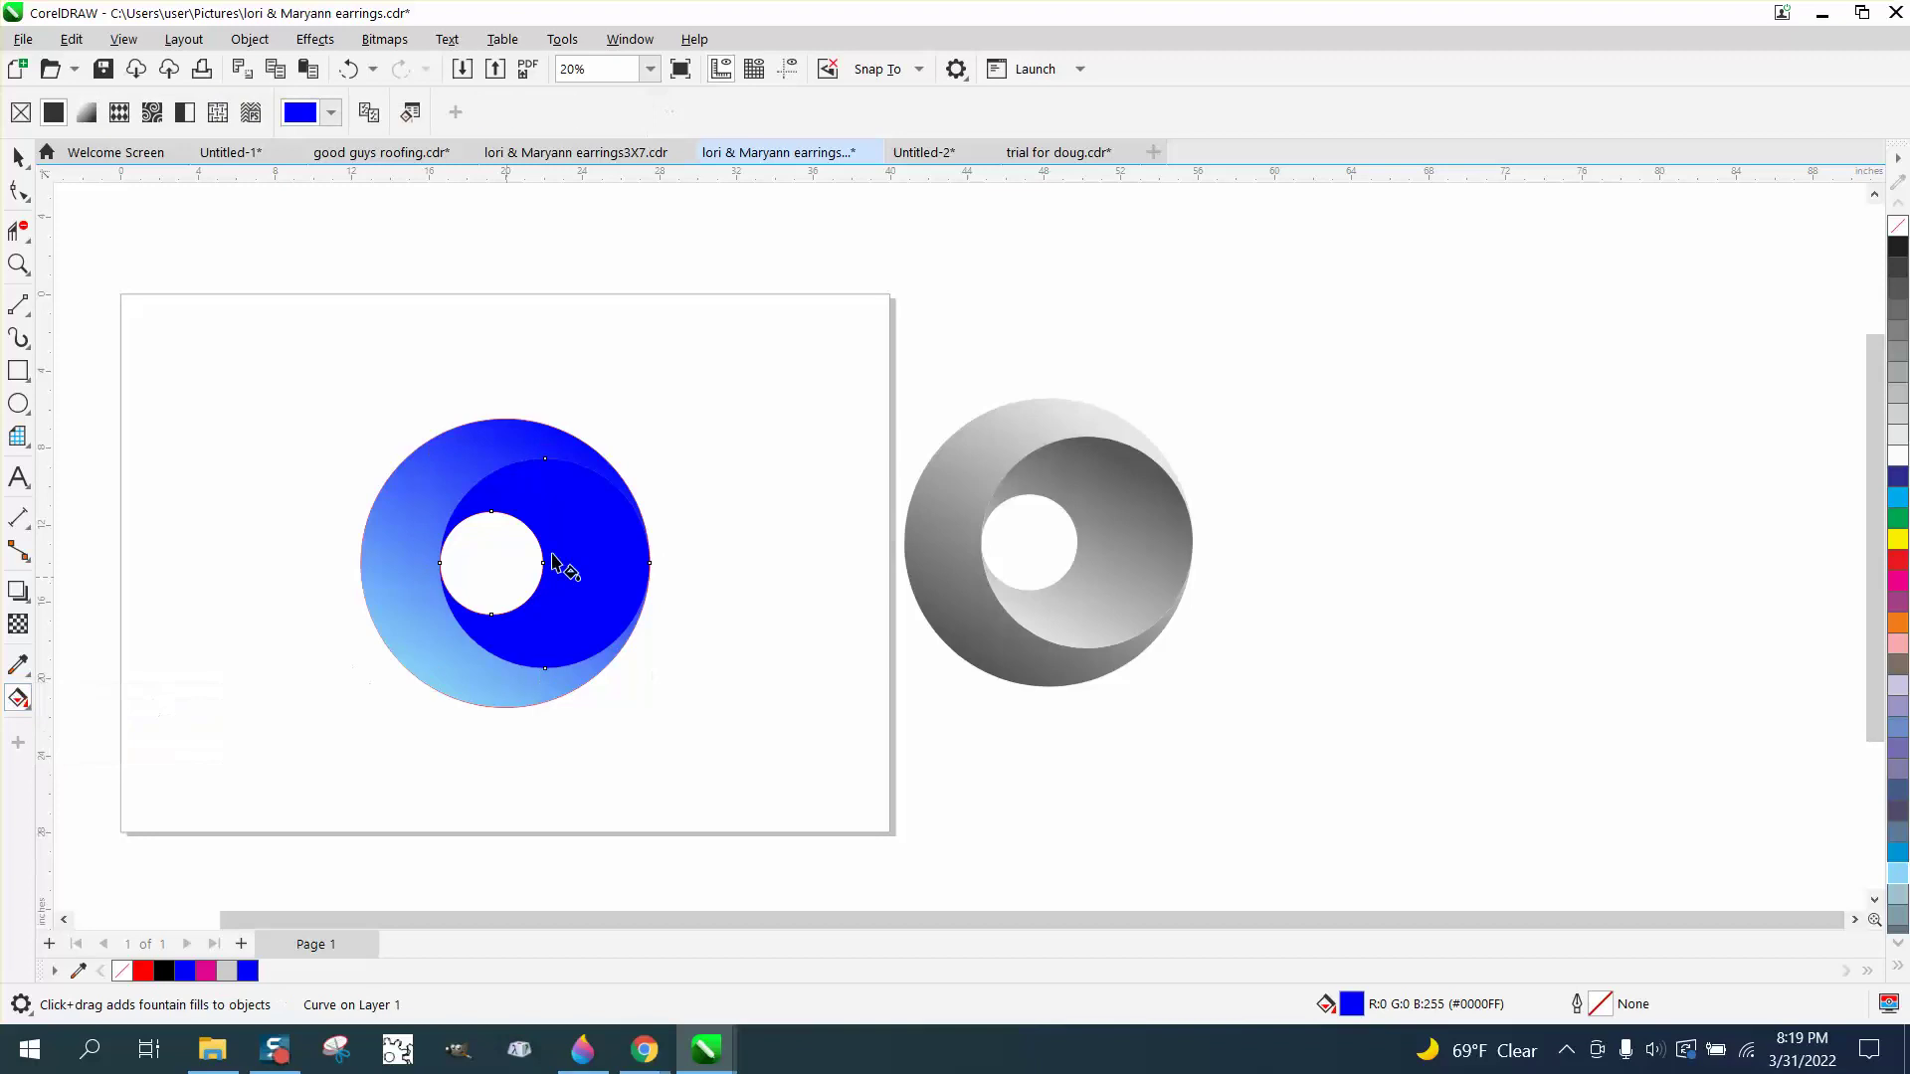
Apply a blue-to-light-blue fountain gradient to the inner ring, then adjust its end node and midpoint
drag(619, 493, 413, 739)
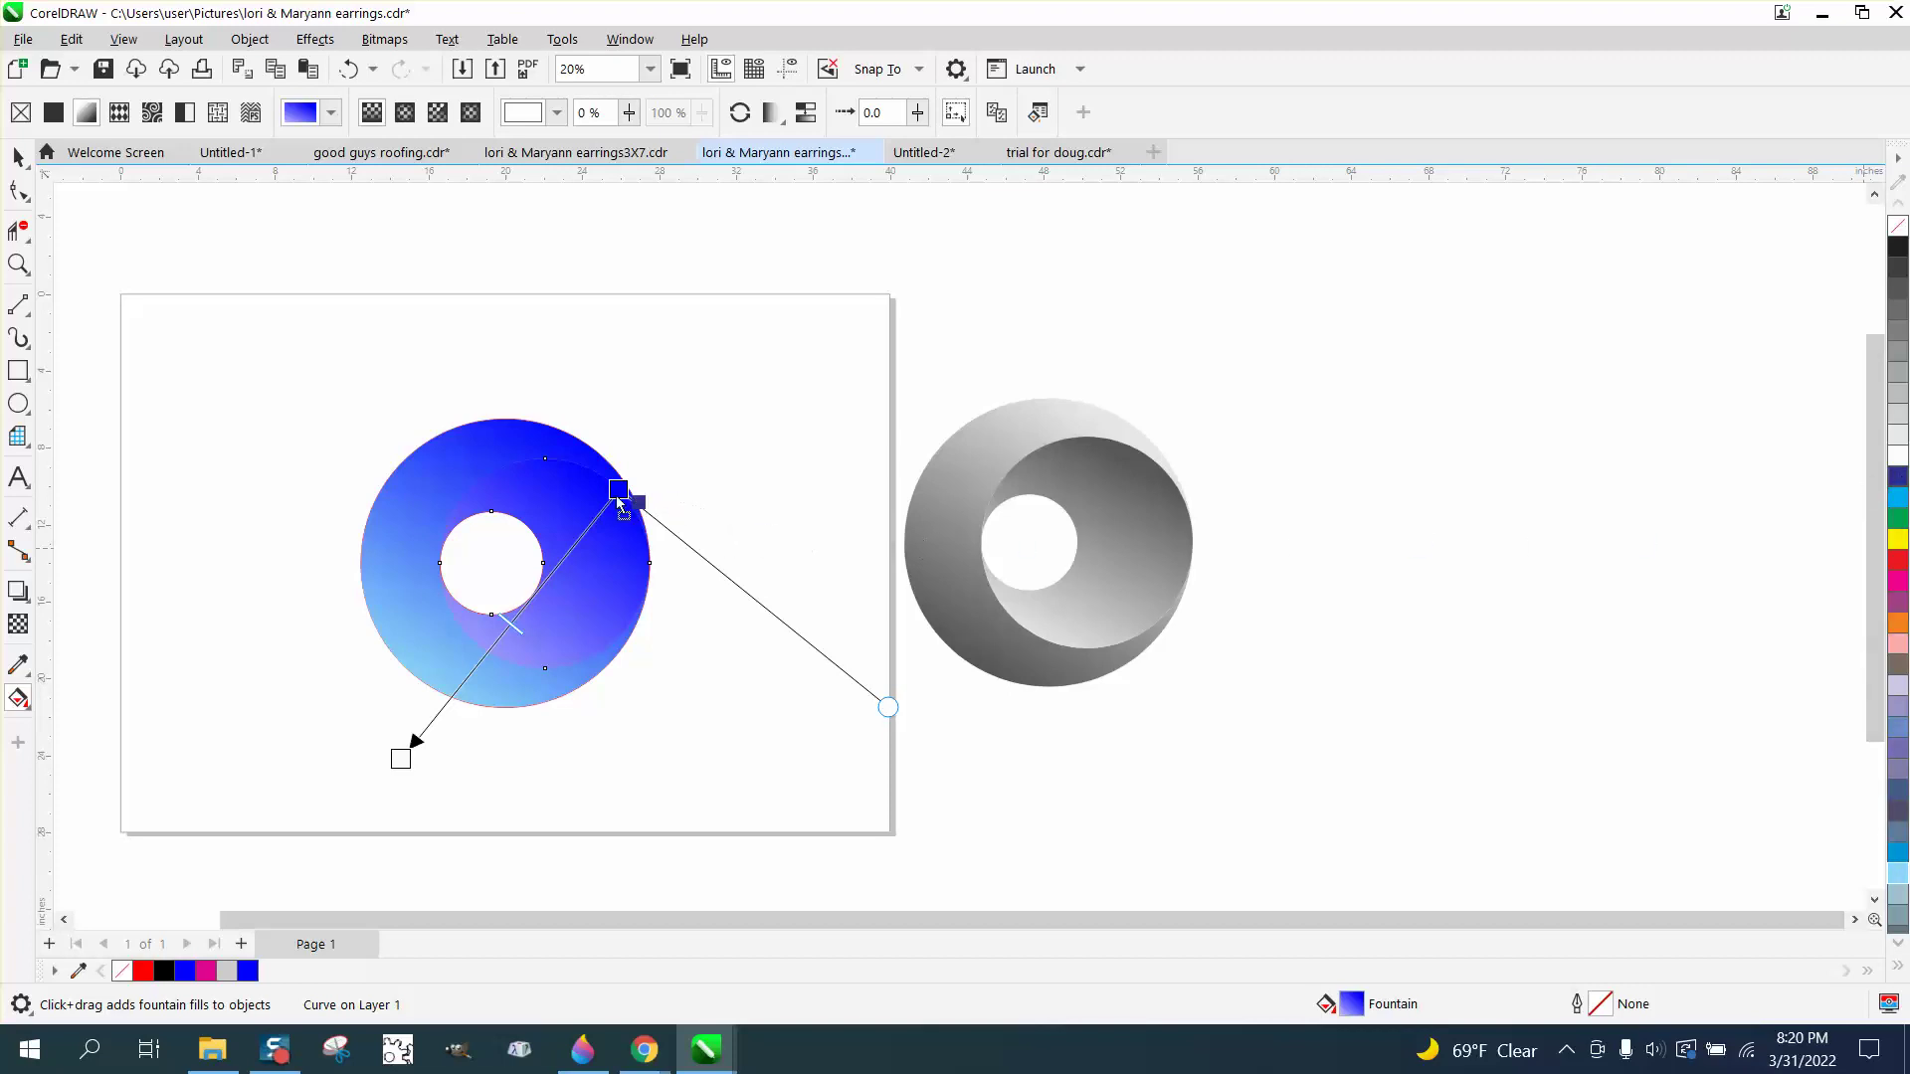
drag(1896, 503, 615, 493)
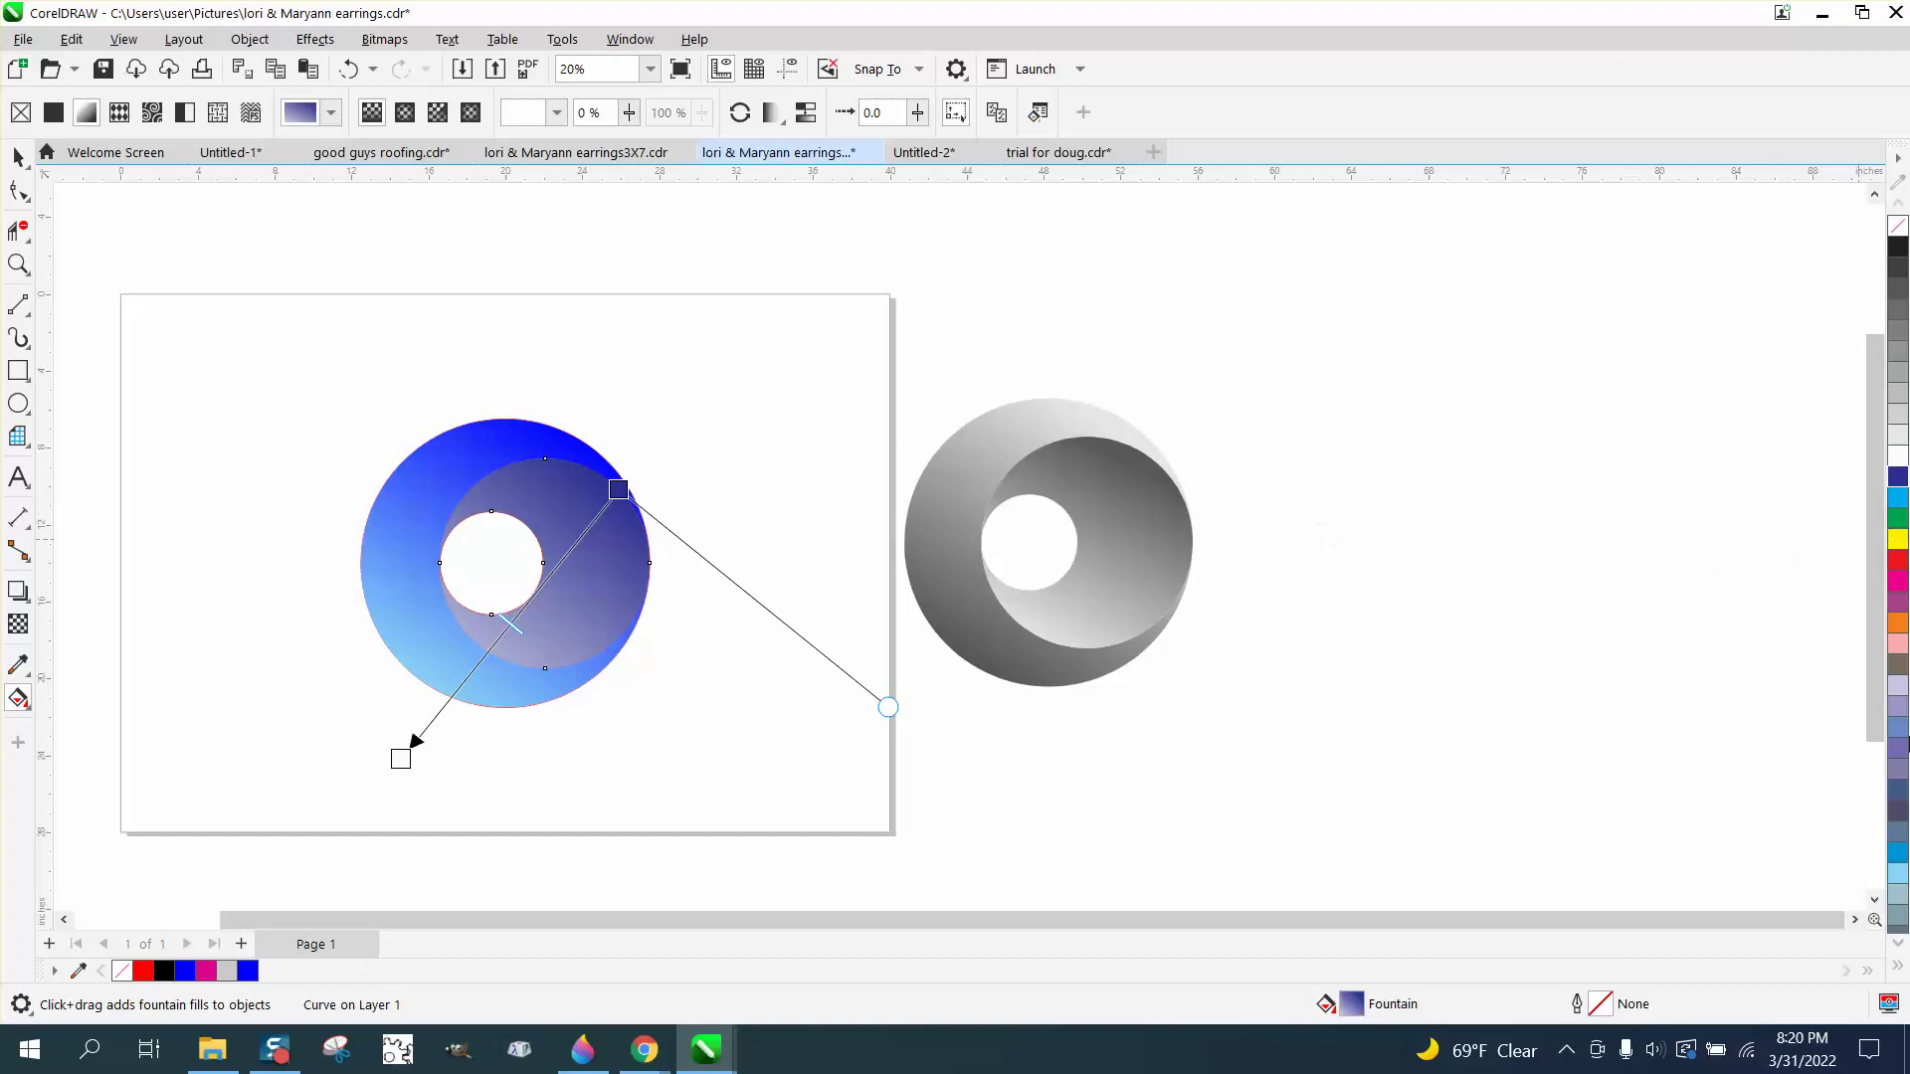
mouse_move(1897, 880)
mouse_down()
mouse_move(541, 840)
mouse_move(401, 759)
mouse_up()
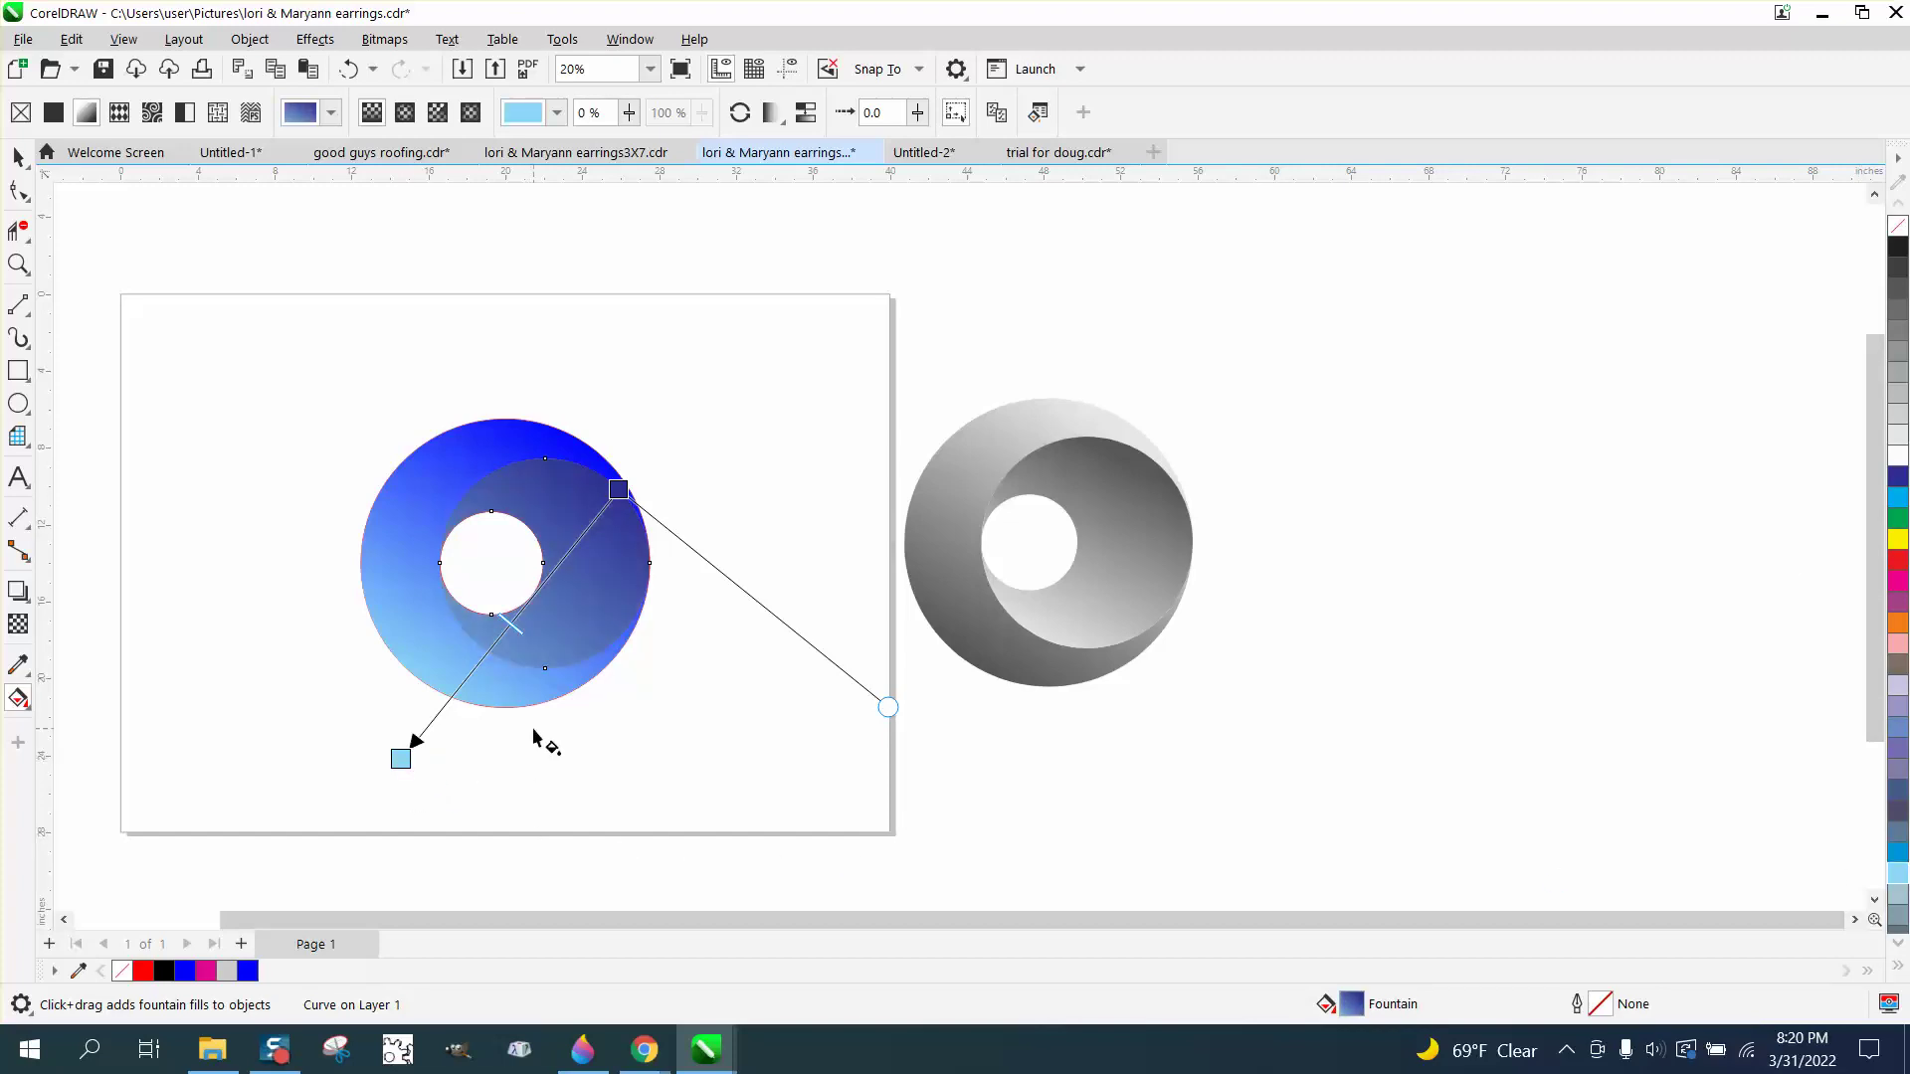
drag(401, 759, 519, 709)
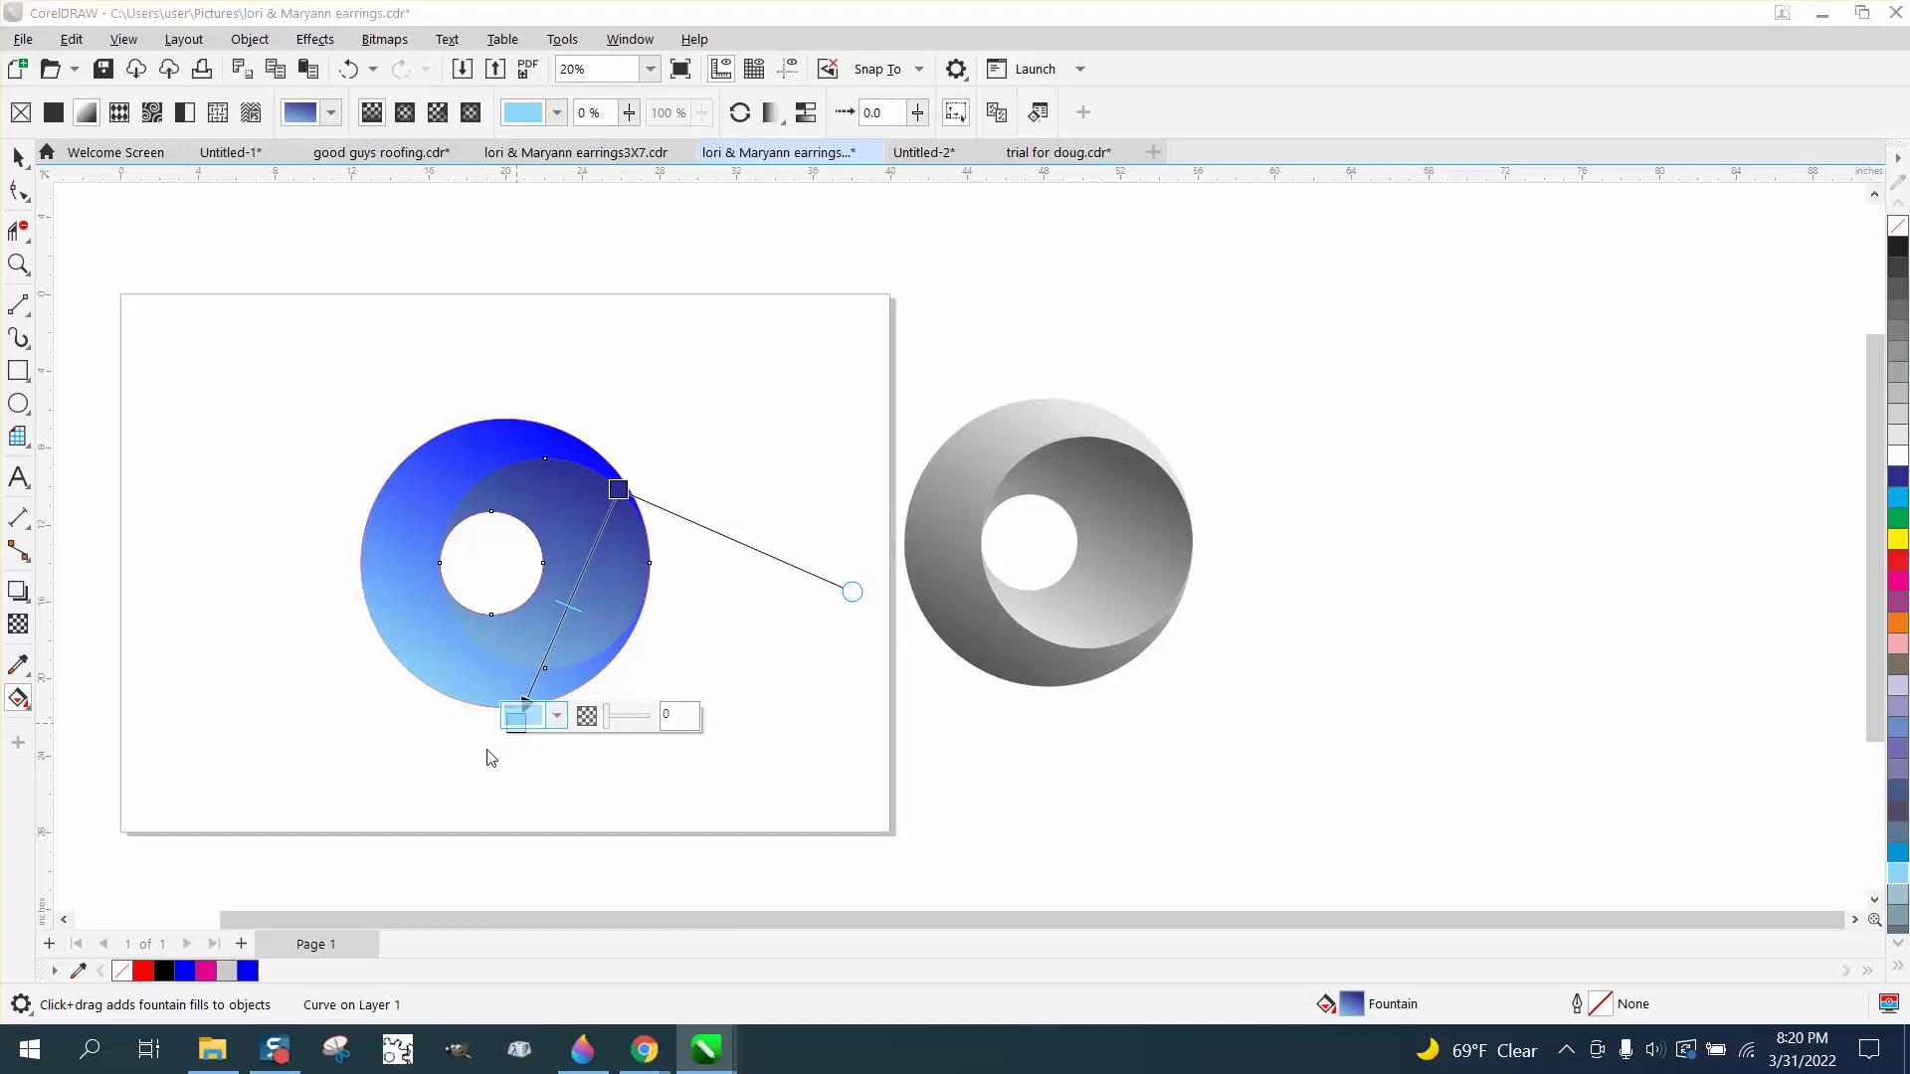
click(517, 713)
drag(515, 713, 493, 734)
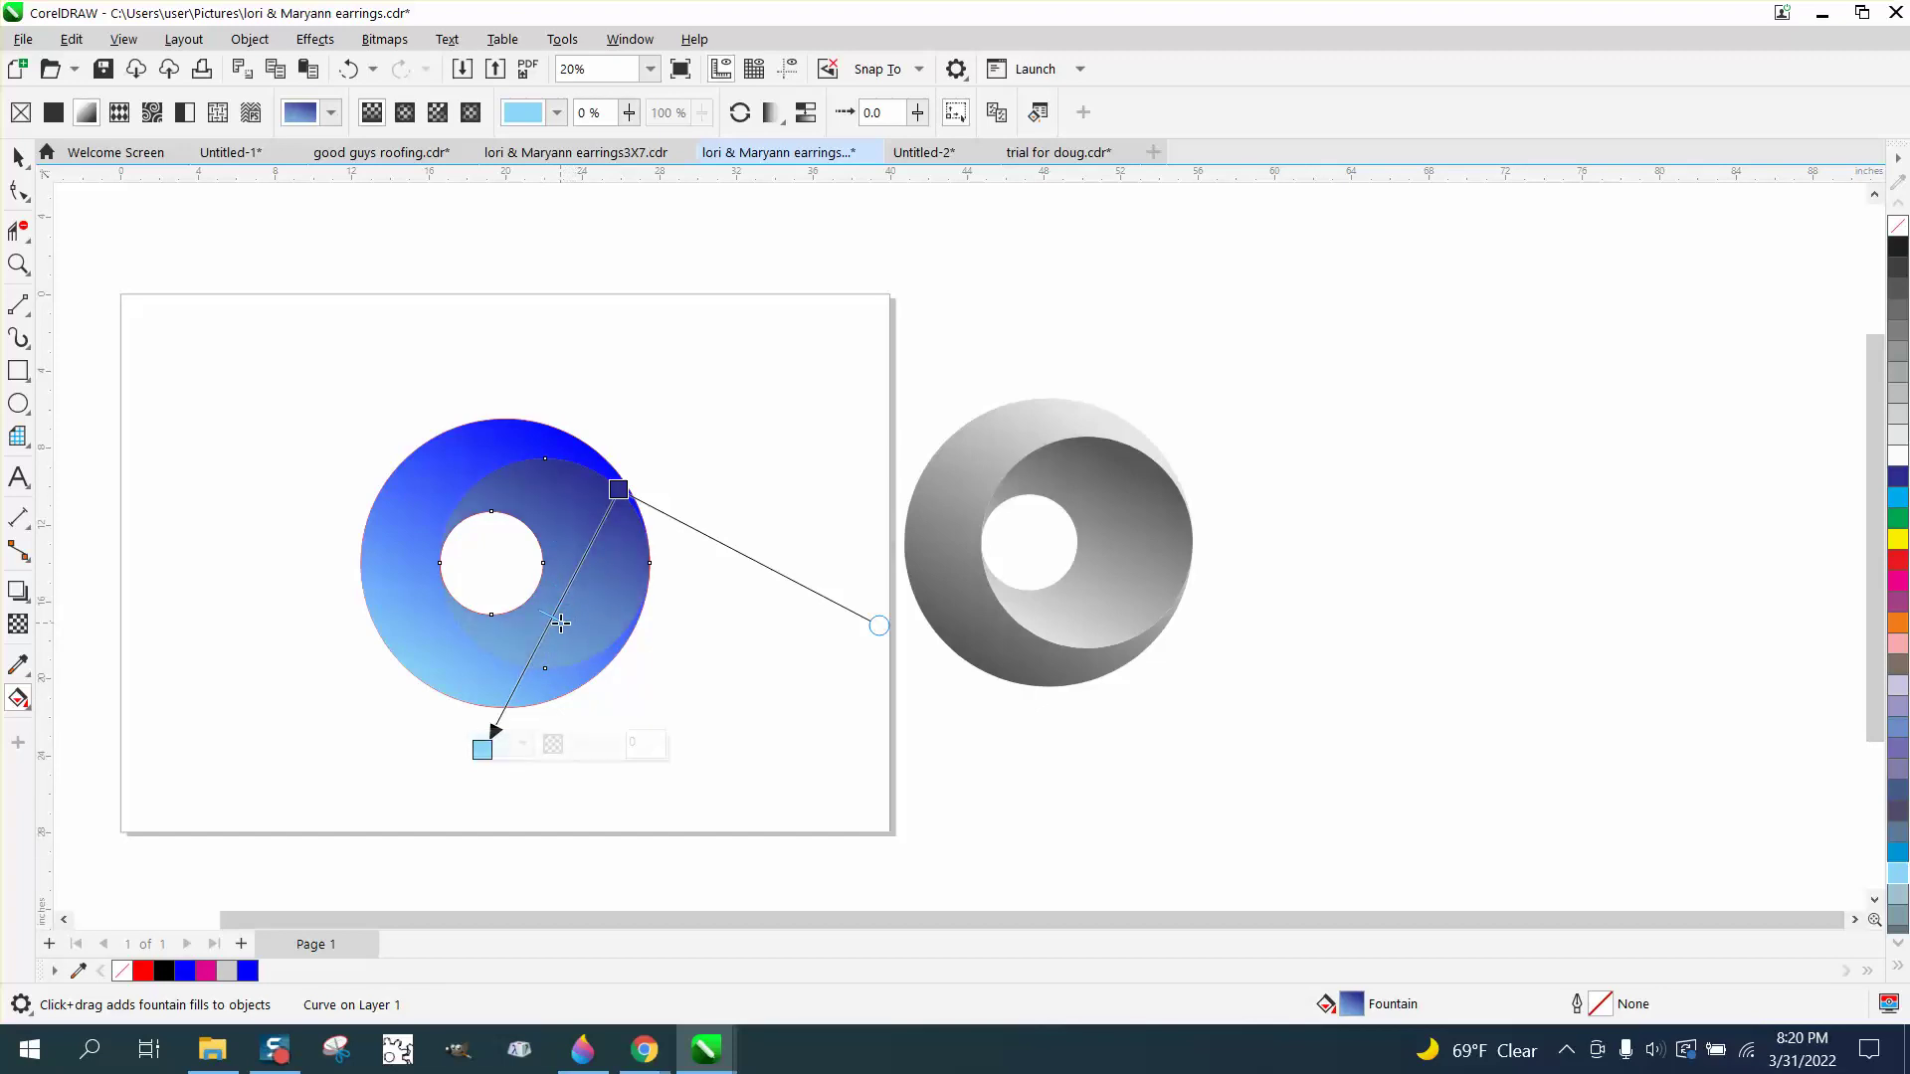
drag(559, 613, 540, 643)
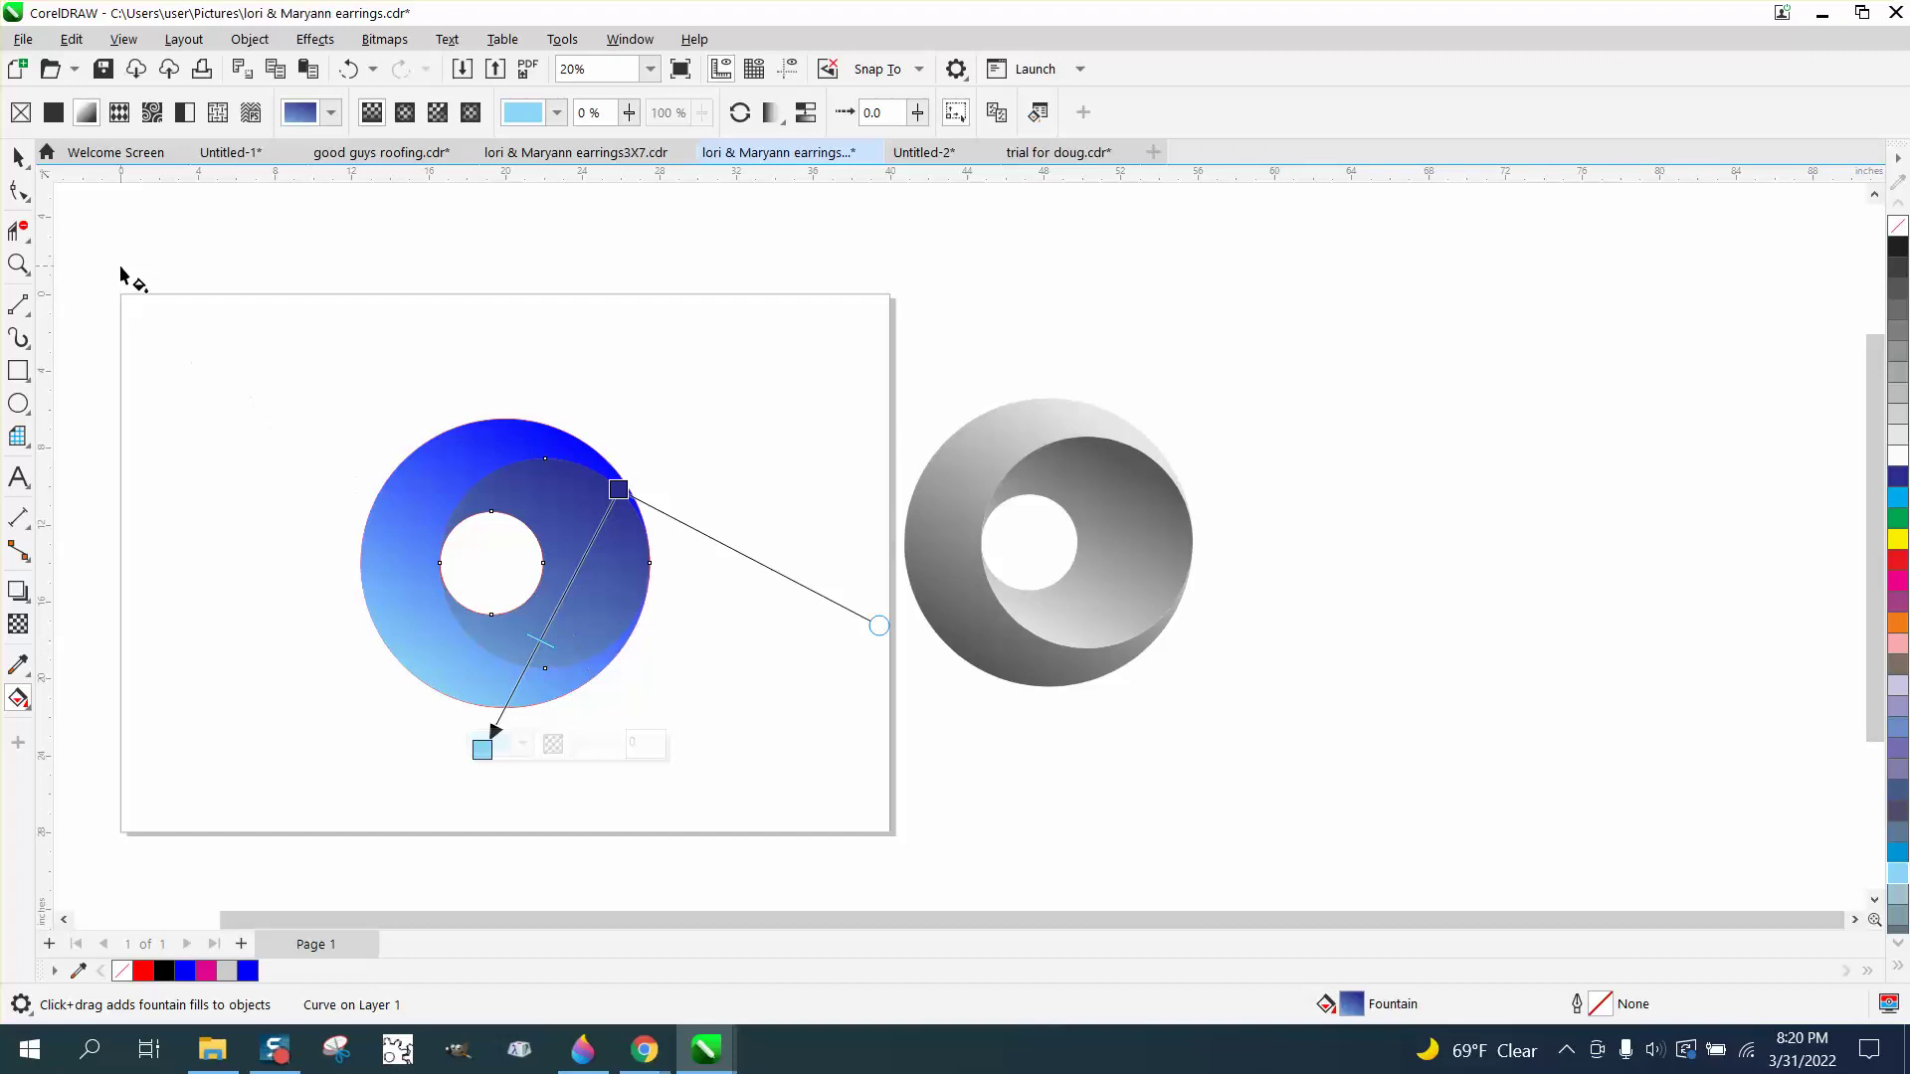
click(20, 157)
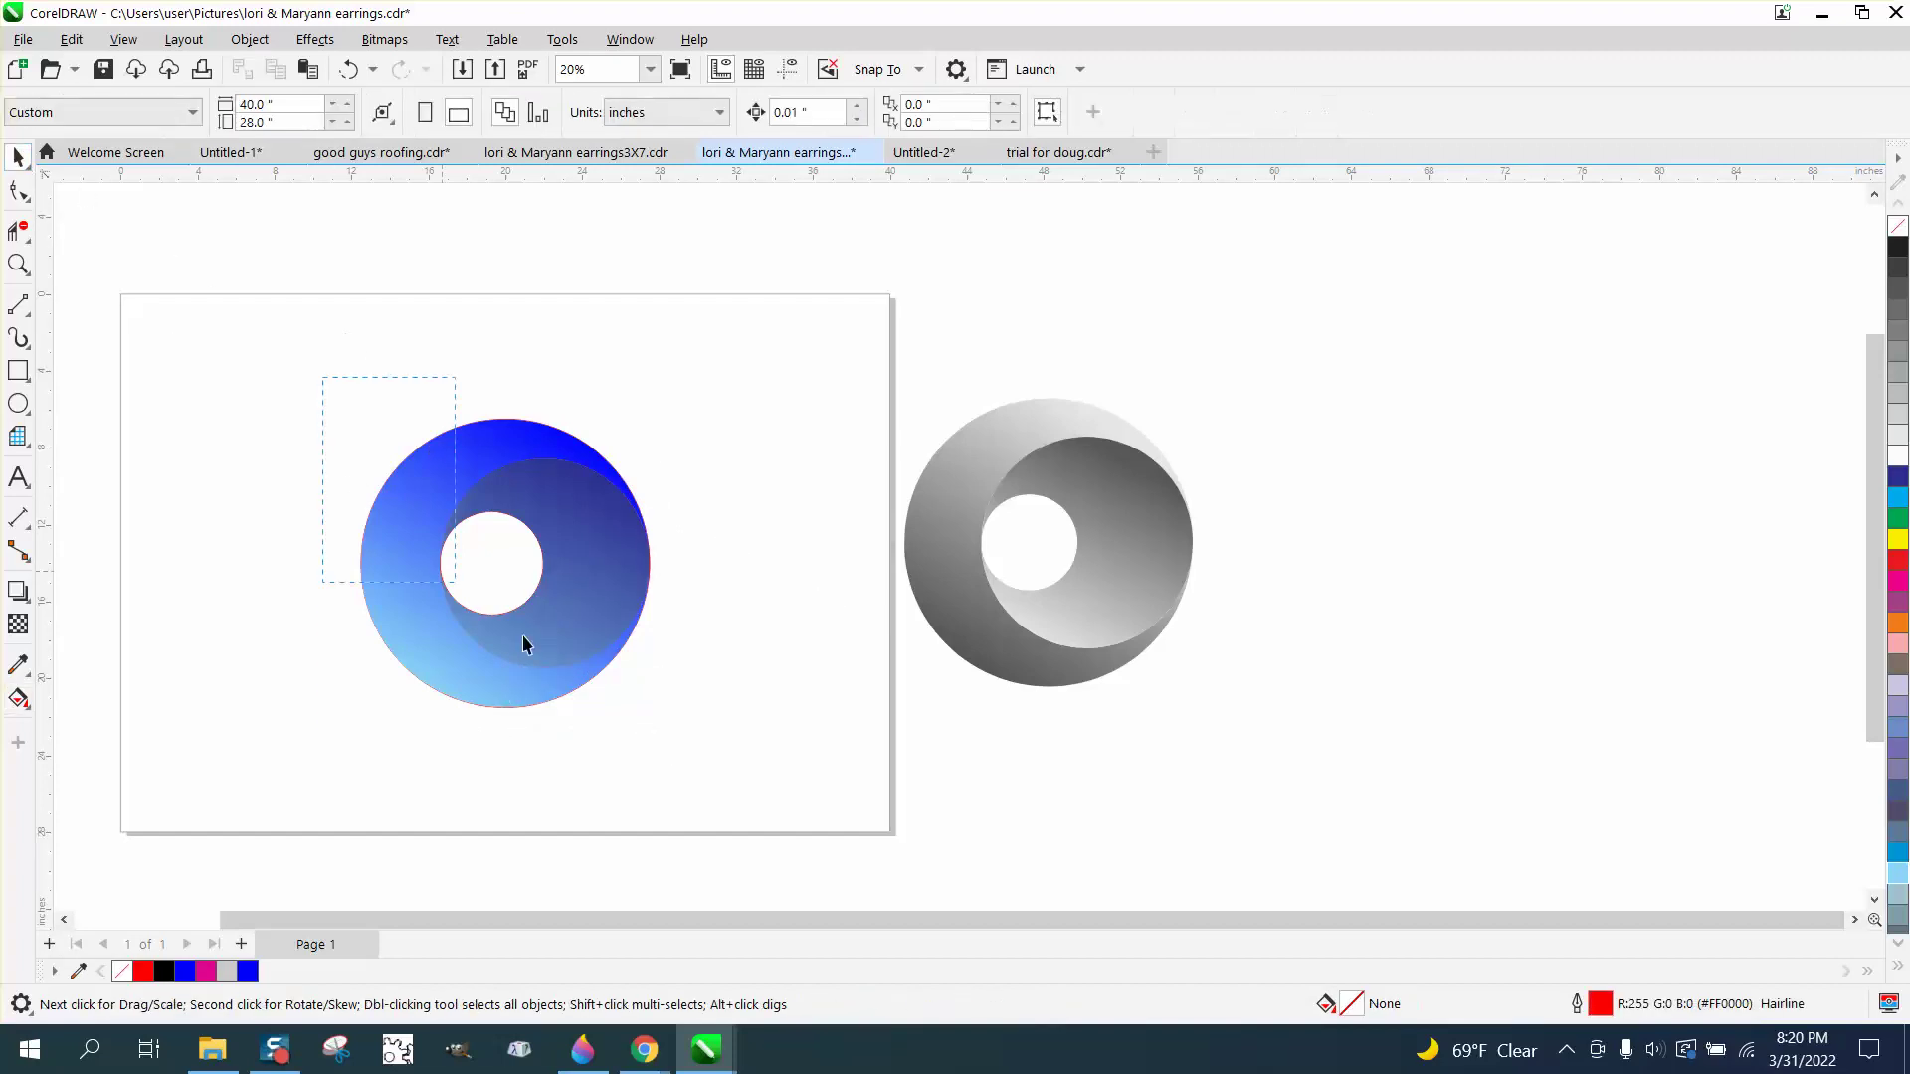
Remove the outlines from every part of the blue ring
drag(522, 643, 770, 732)
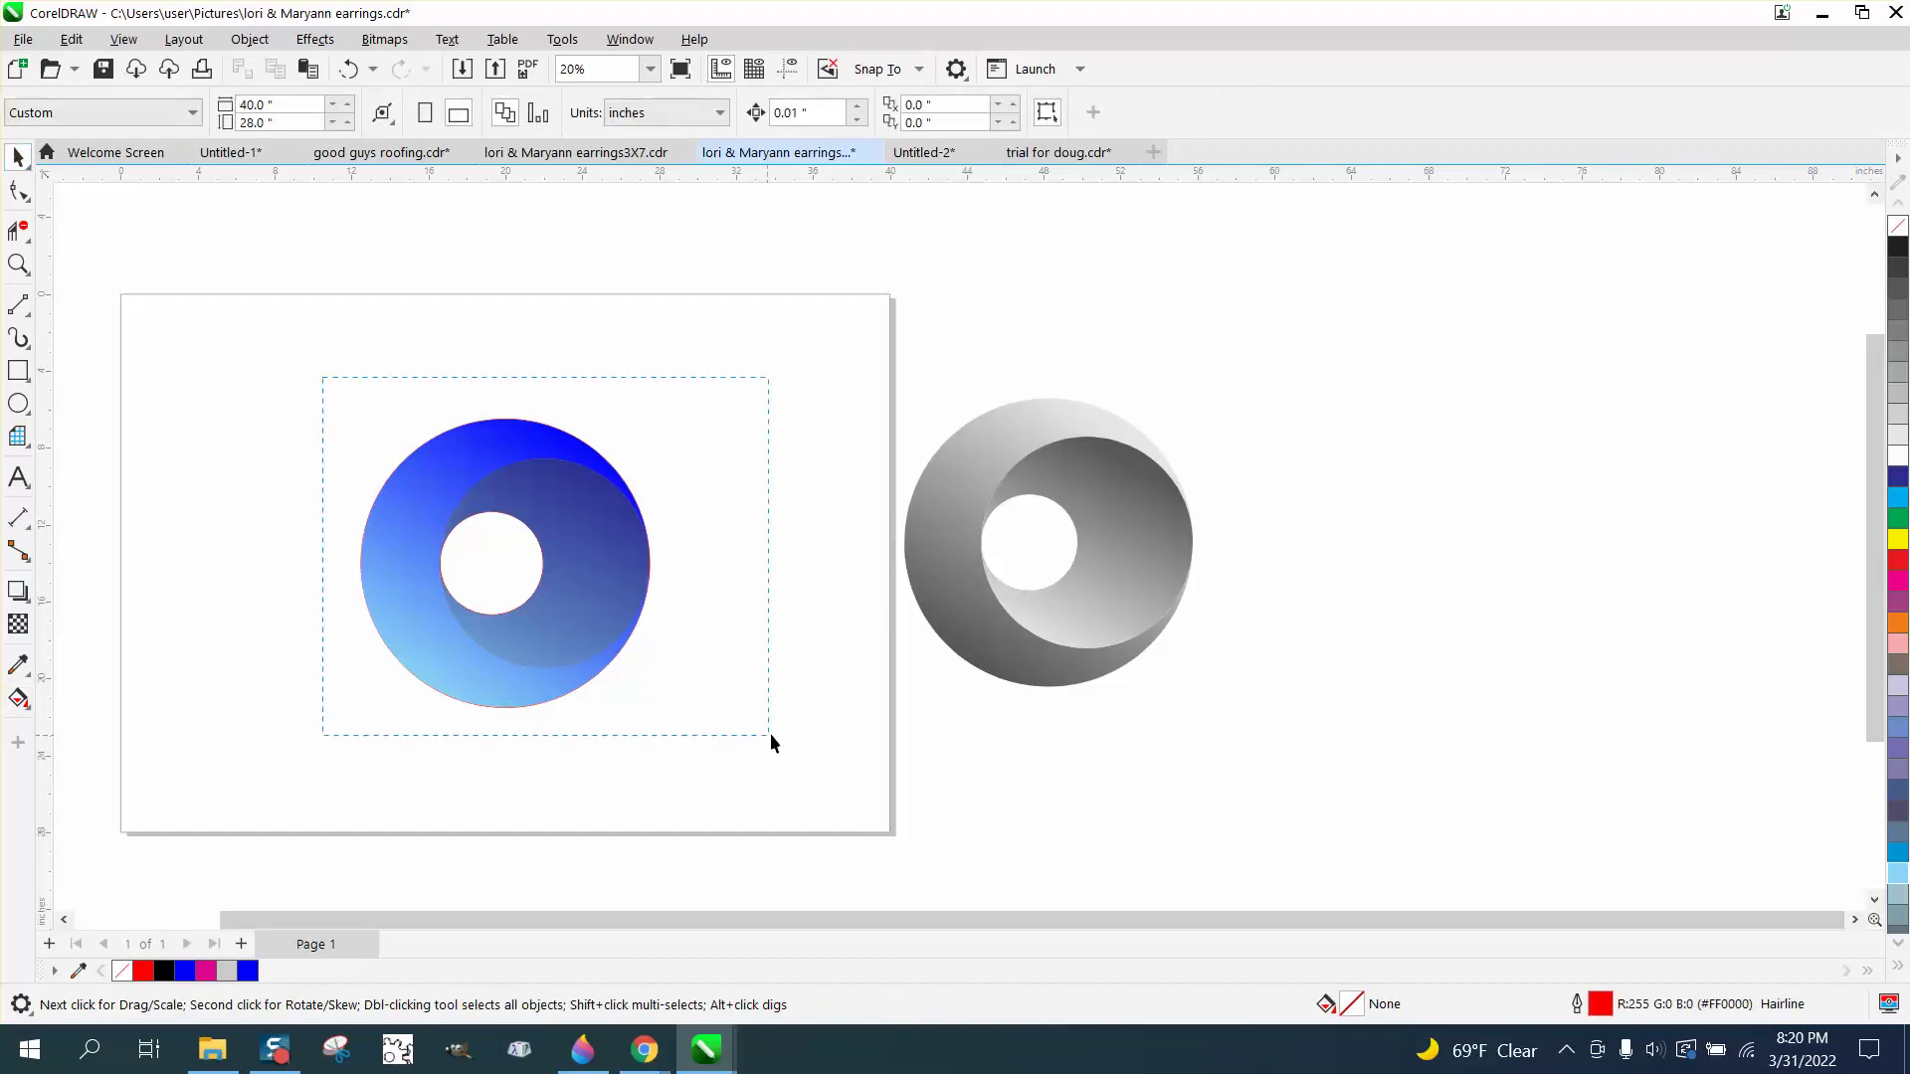
right_click(1895, 223)
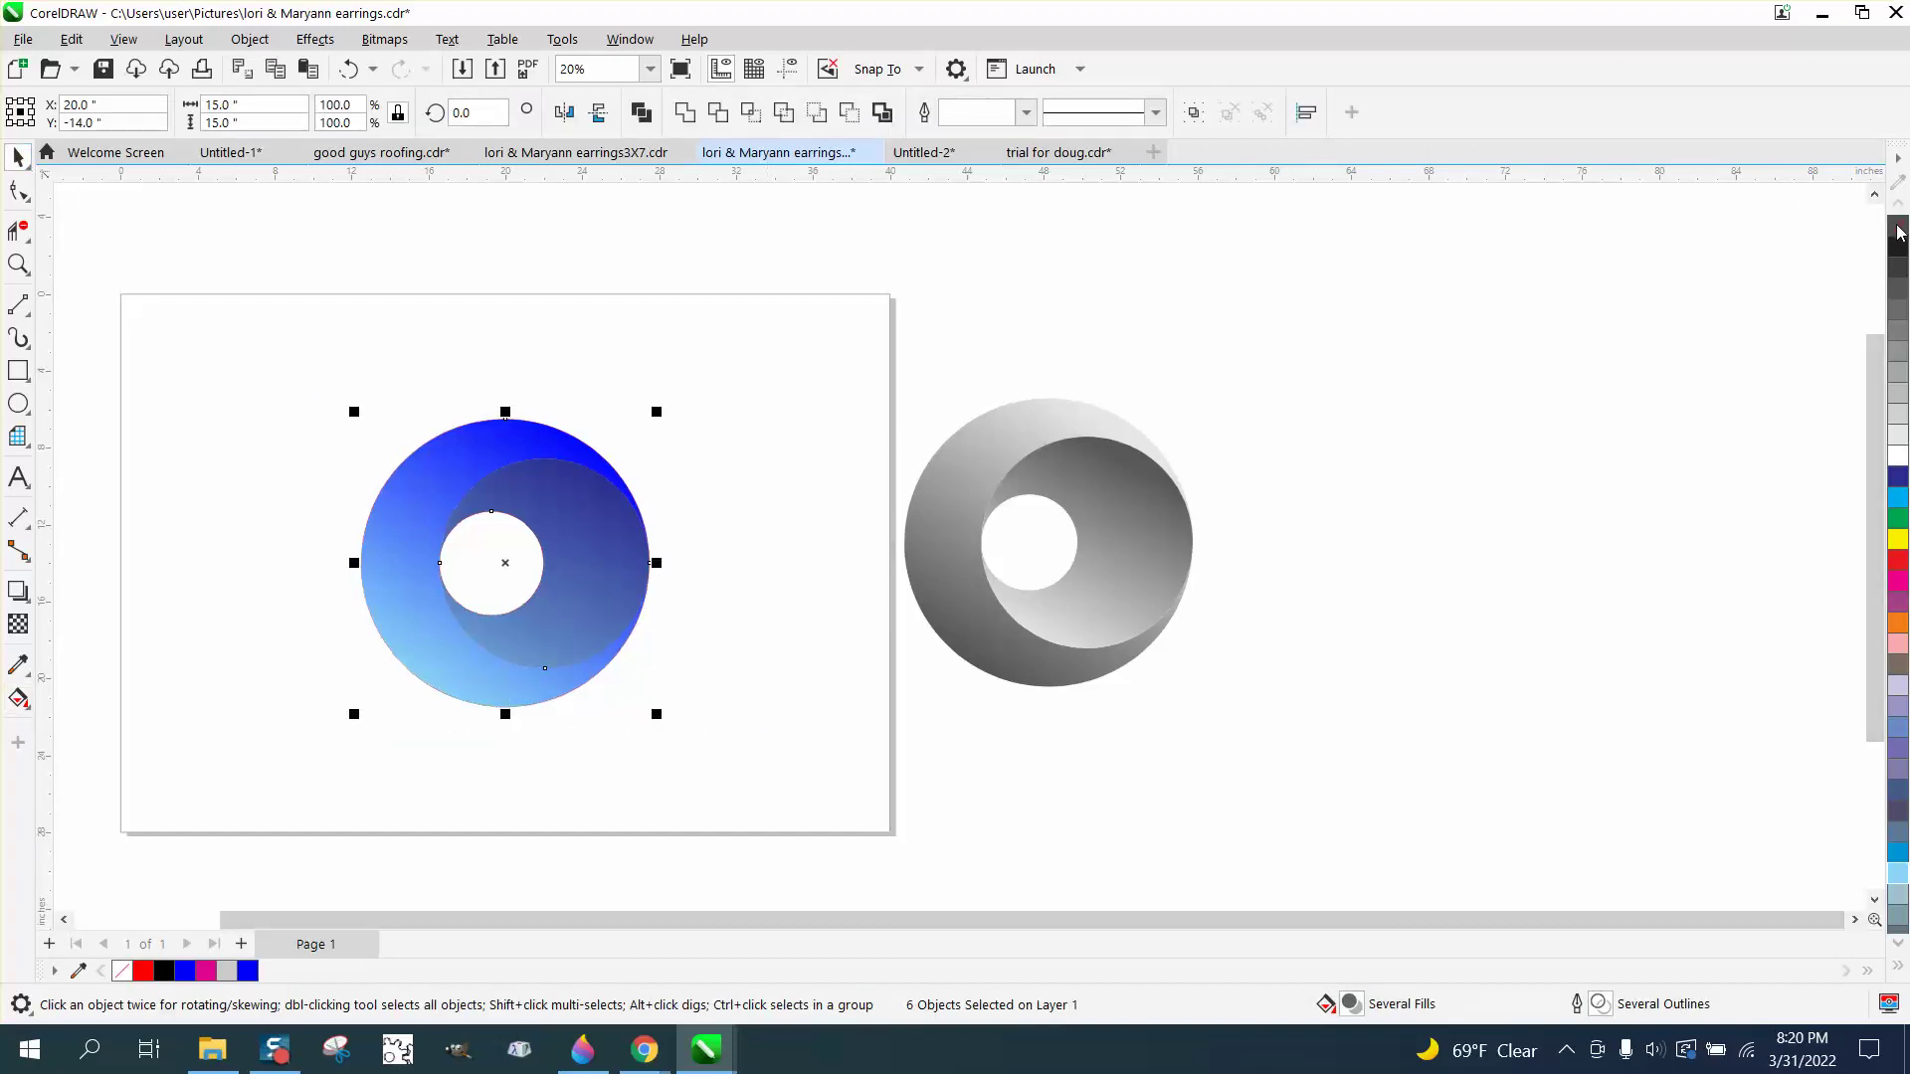
click(20, 266)
drag(359, 373, 778, 739)
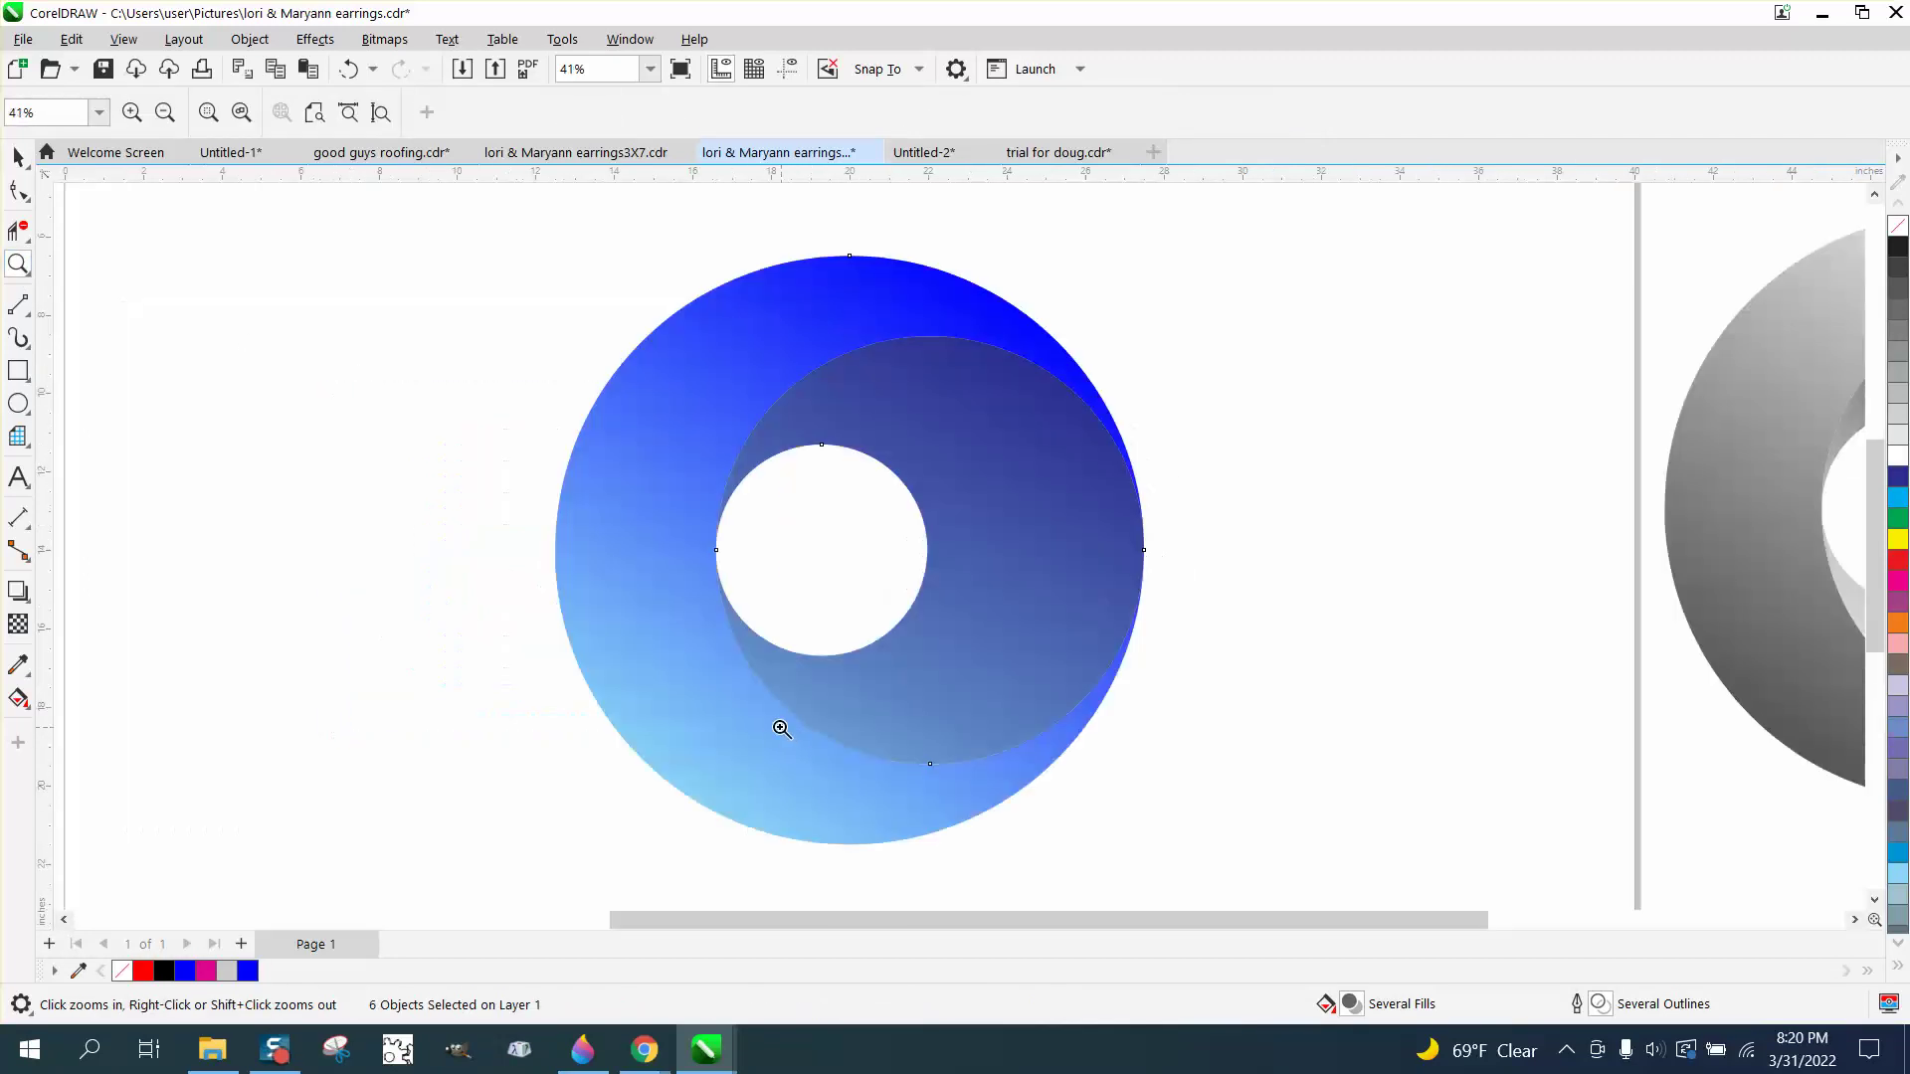
right_click(554, 640)
right_click(622, 639)
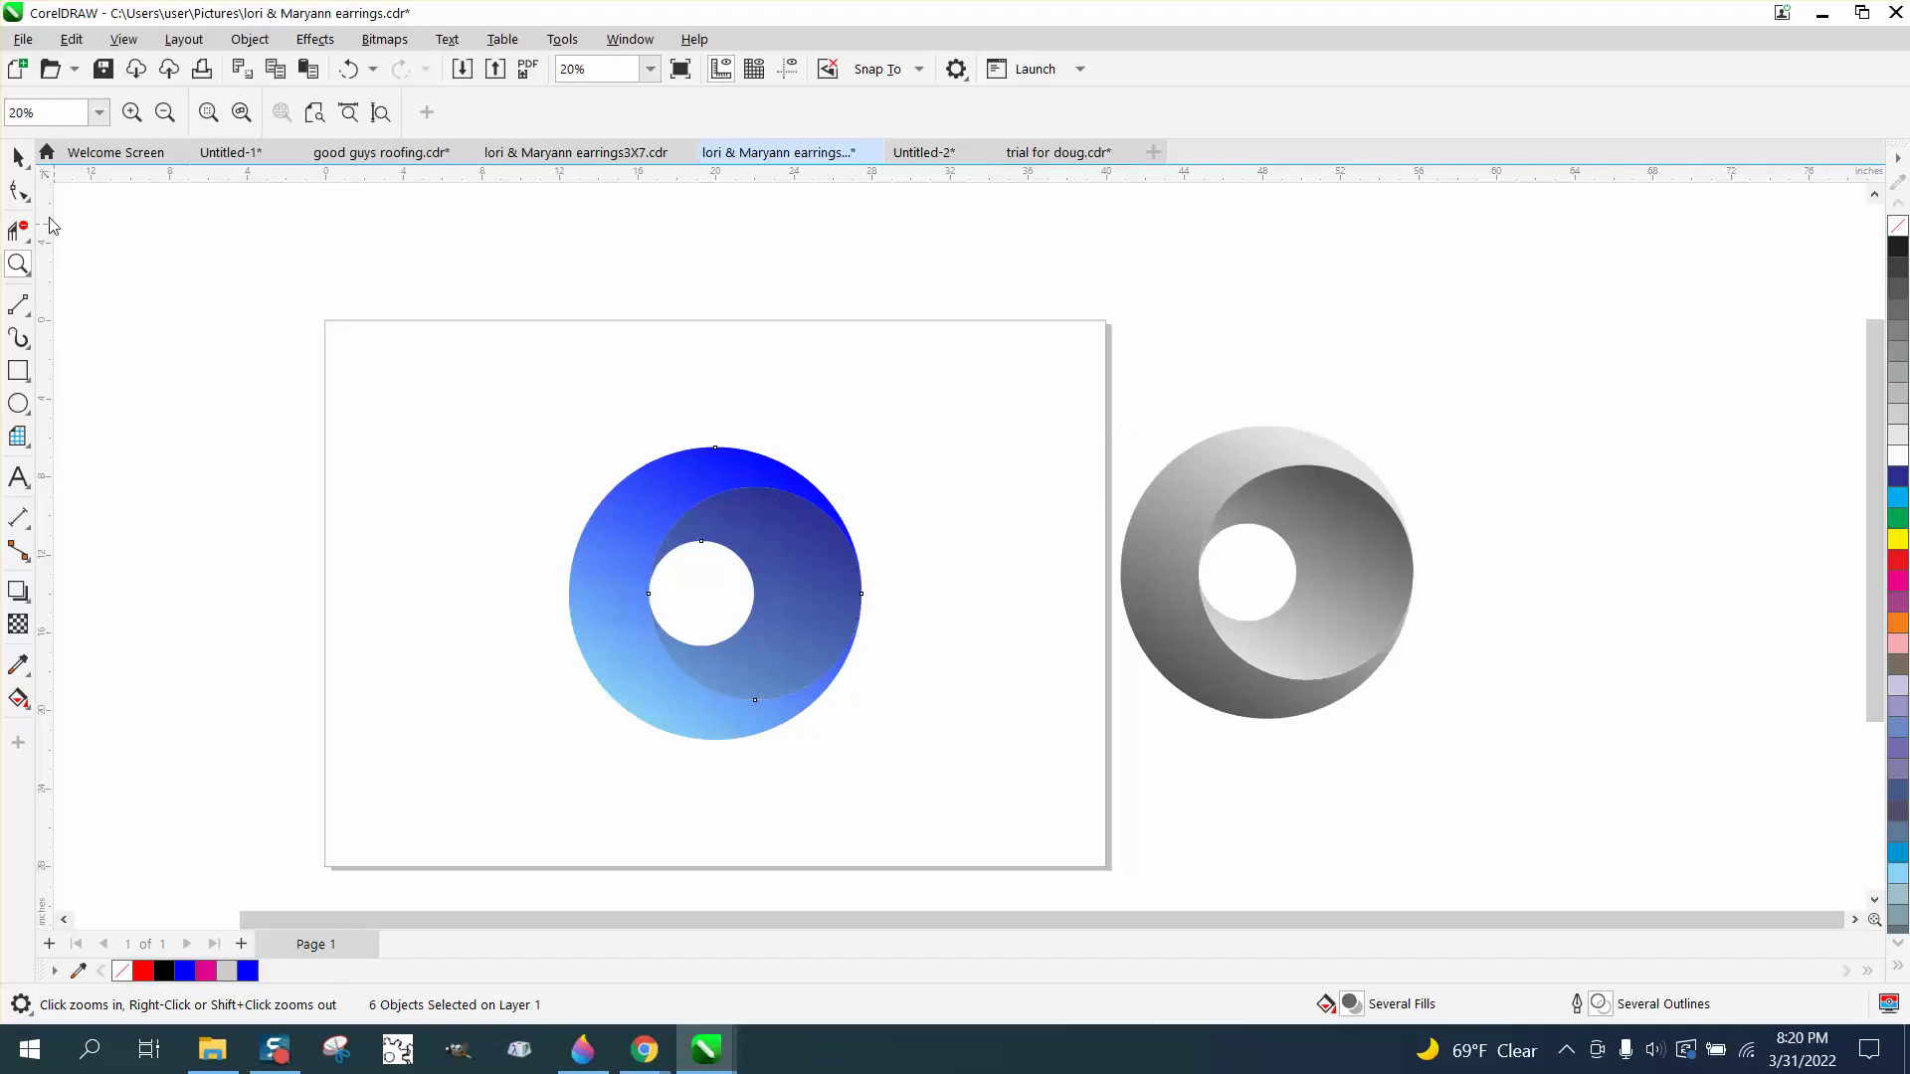
Delete the blue ring and zoom in on the grey ring
click(19, 157)
drag(485, 366, 1004, 756)
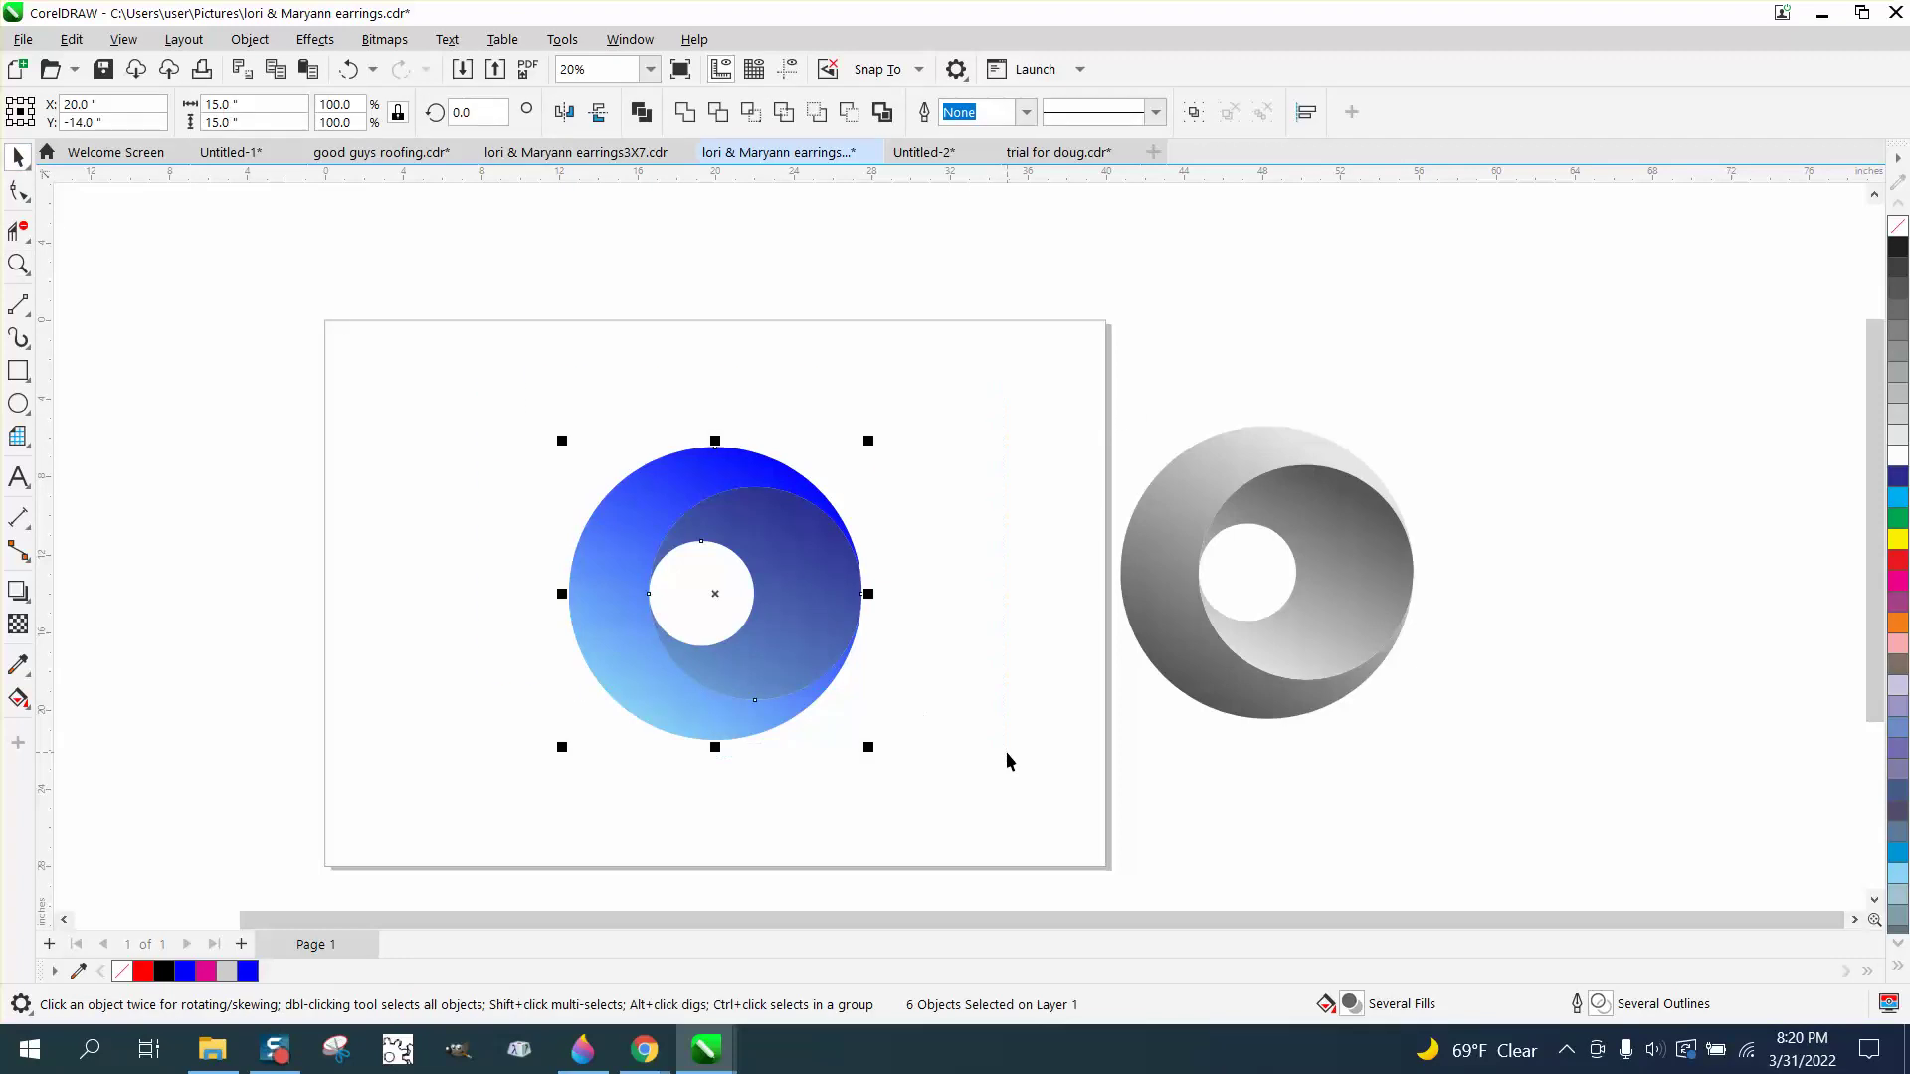
key(Delete)
click(20, 266)
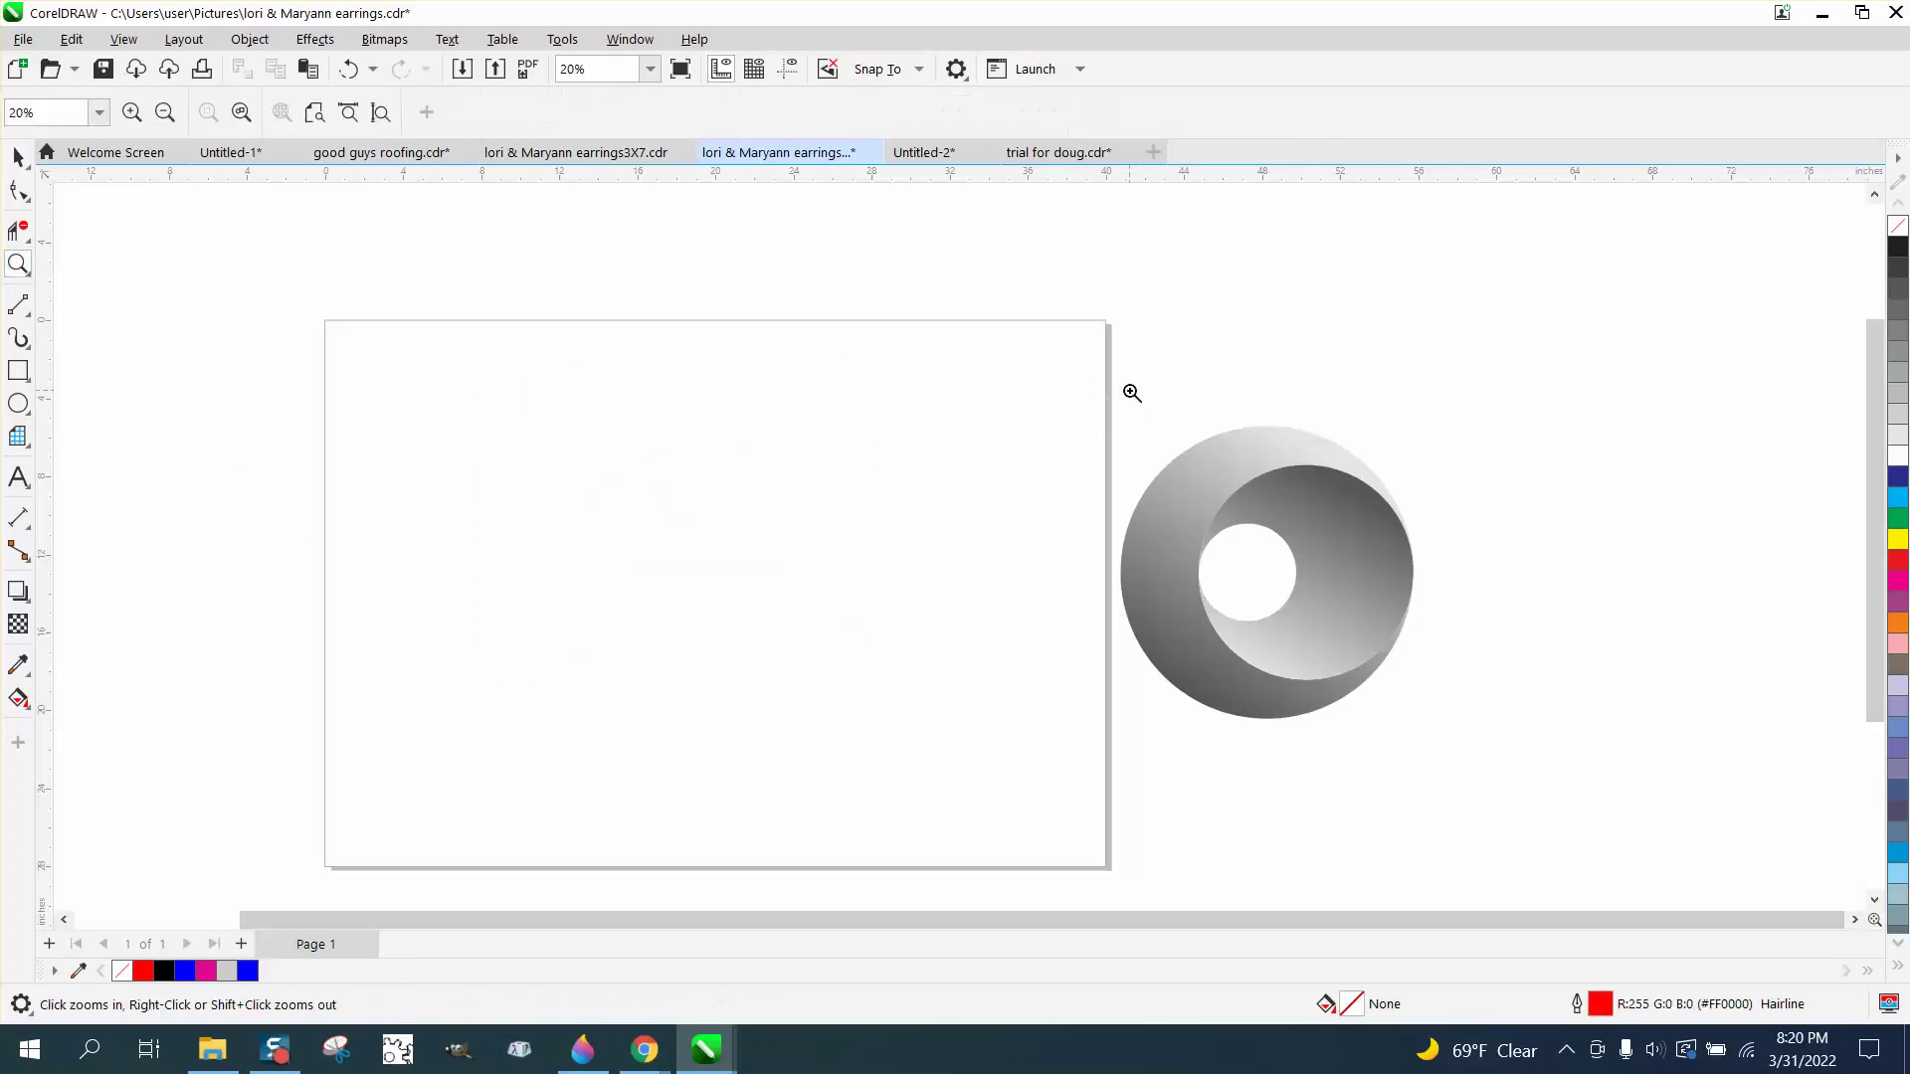
drag(1128, 391, 1520, 783)
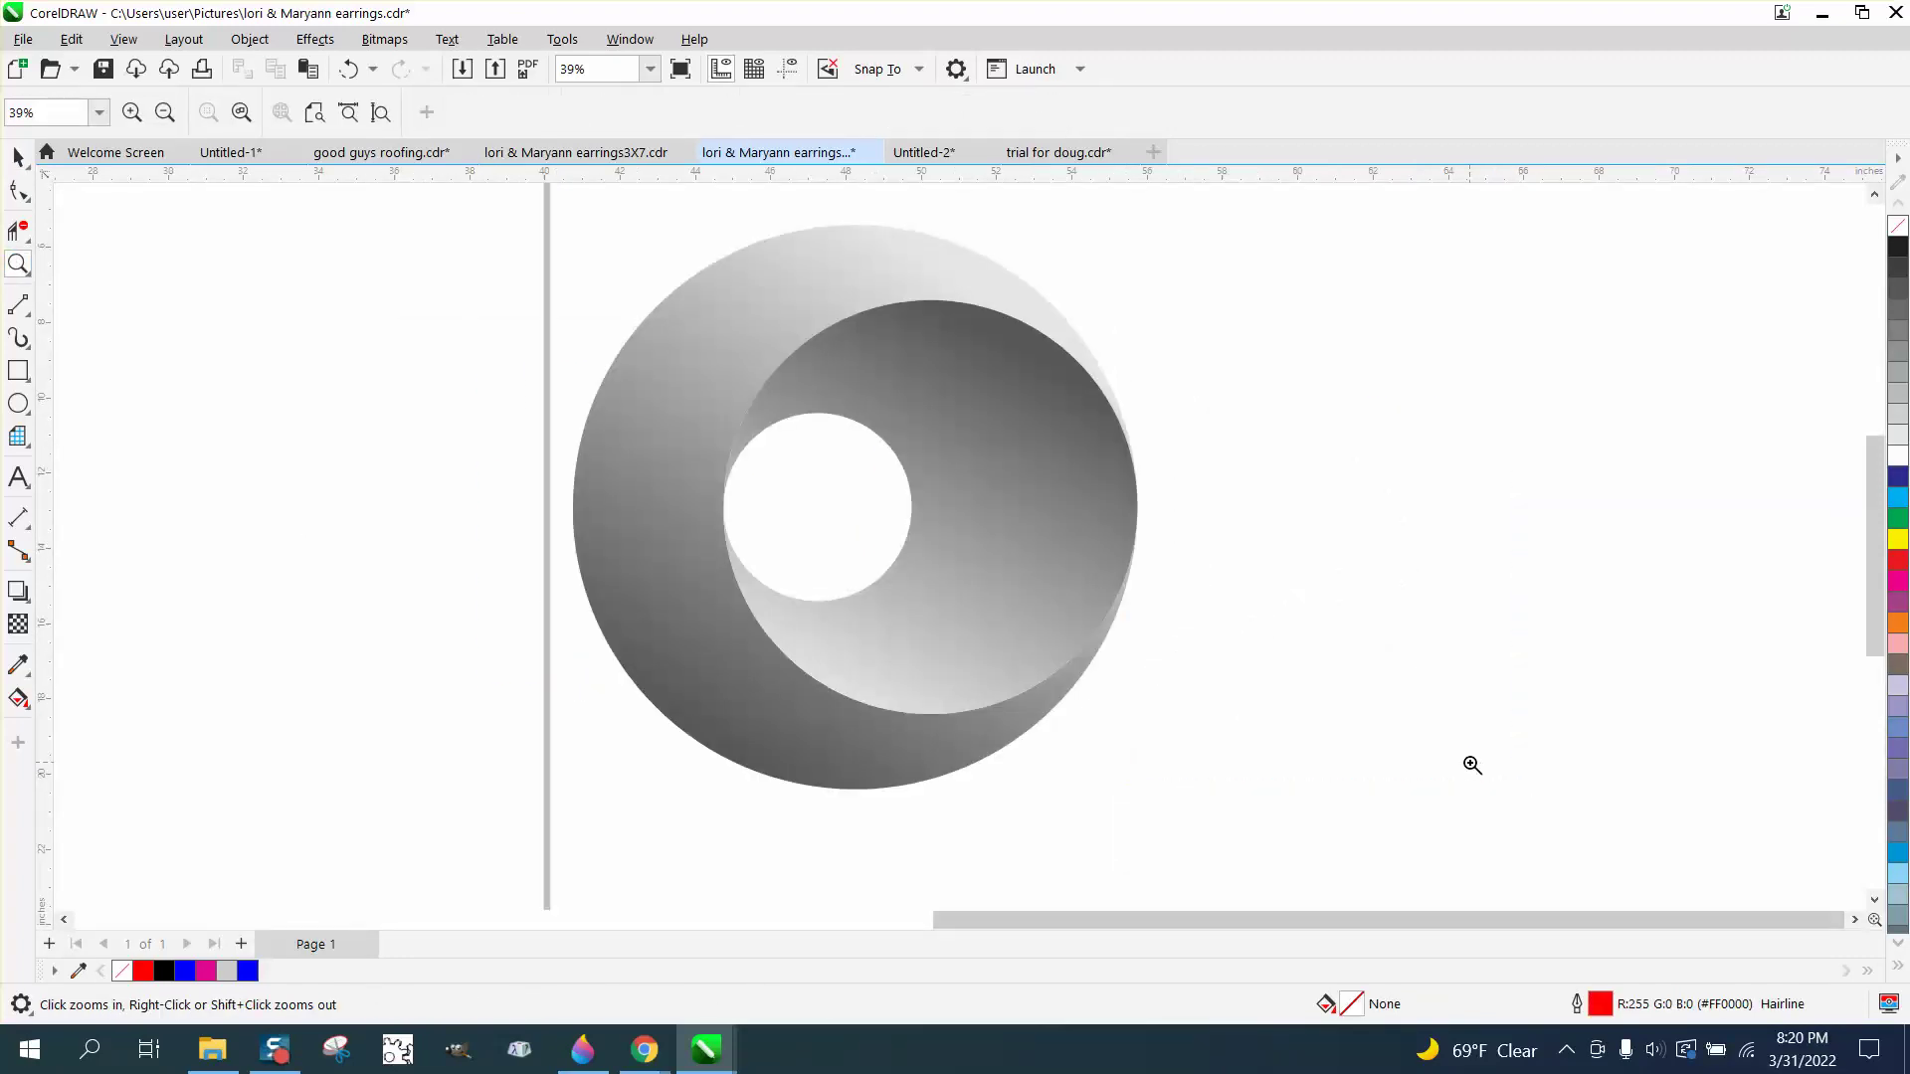